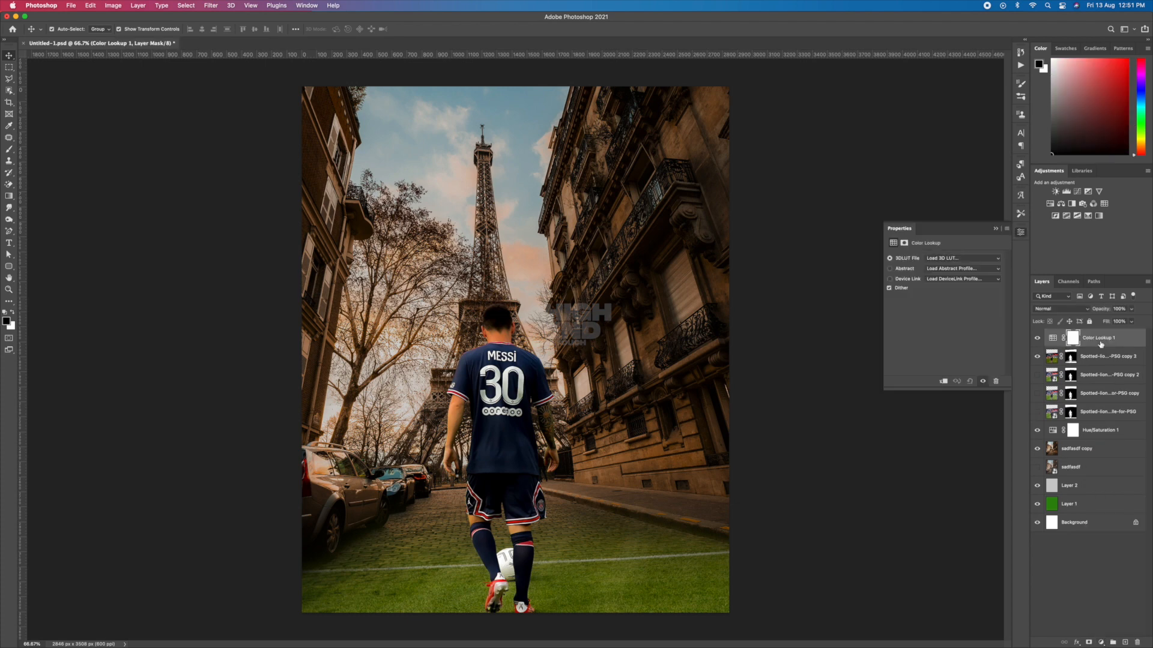
Step: Load the DropBlues.3DL table into Color Lookup 1 and move that layer directly above Hue/Saturation 1
{"action": "left_click", "coordinate": [961, 259]}
{"action": "left_click", "coordinate": [930, 330]}
{"action": "left_click_drag", "start_coordinate": [1091, 432], "coordinate": [1090, 422]}
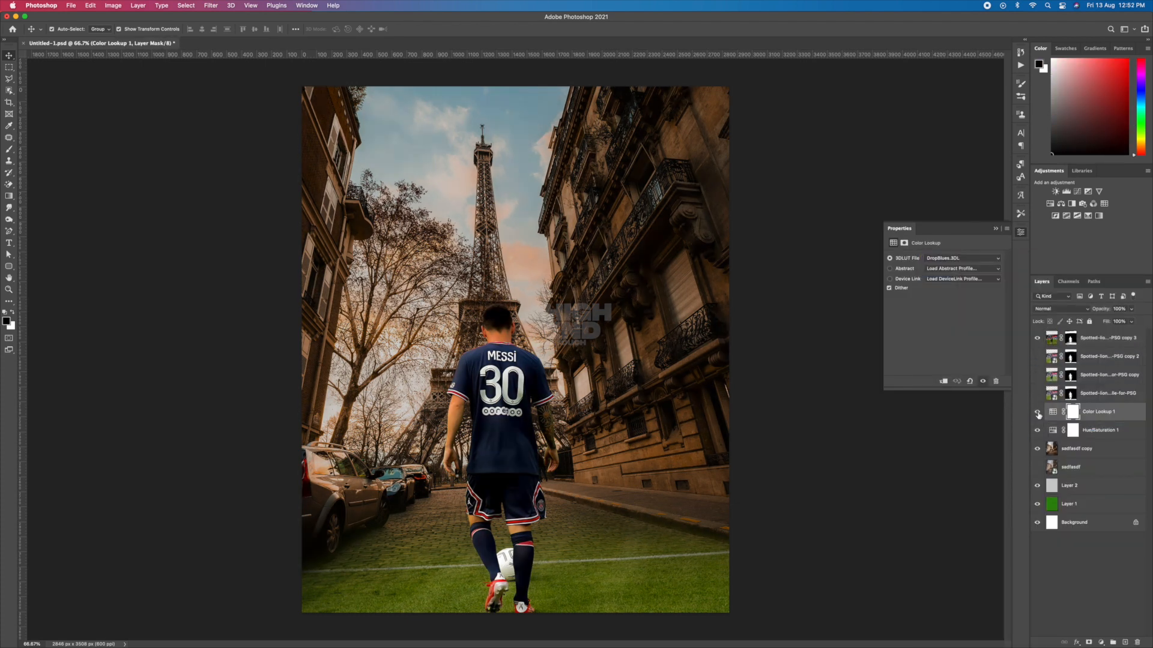
{"action": "key", "text": "super+s"}
Step: Pick an orange foreground colour and draw a large radial gradient glow on a new layer behind the player
{"action": "left_click", "coordinate": [7, 322]}
{"action": "left_click", "coordinate": [935, 491]}
{"action": "left_click", "coordinate": [920, 395]}
{"action": "left_click", "coordinate": [1017, 387]}
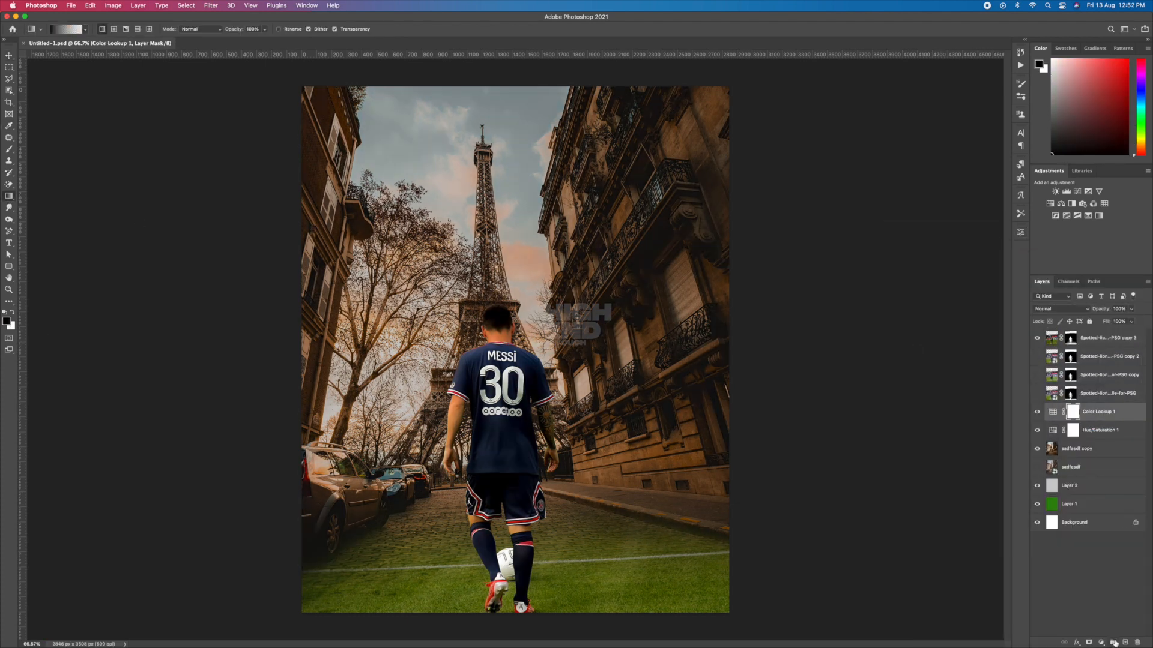
{"action": "left_click", "coordinate": [1124, 641]}
{"action": "left_click", "coordinate": [113, 29]}
{"action": "left_click_drag", "start_coordinate": [451, 339], "coordinate": [635, 155]}
{"action": "left_click_drag", "start_coordinate": [499, 276], "coordinate": [481, 261]}
{"action": "key", "text": "Return"}
Step: Try successive blend modes on the orange glow layer and settle on Screen
{"action": "key", "text": "shift+plus"}
{"action": "key", "text": "shift+plus"}
{"action": "key", "text": "shift+plus"}
{"action": "key", "text": "shift+plus"}
{"action": "key", "text": "shift+plus"}
{"action": "key", "text": "shift+plus"}
{"action": "key", "text": "shift+plus"}
{"action": "key", "text": "shift+plus"}
{"action": "key", "text": "shift+plus"}
{"action": "key", "text": "shift+plus"}
{"action": "key", "text": "shift+plus"}
{"action": "key", "text": "shift+plus"}
{"action": "key", "text": "shift+plus"}
{"action": "key", "text": "shift+plus"}
{"action": "key", "text": "shift+plus"}
{"action": "key", "text": "shift+plus"}
{"action": "key", "text": "shift+plus"}
{"action": "key", "text": "shift+plus"}
{"action": "key", "text": "shift+plus"}
{"action": "key", "text": "shift+plus"}
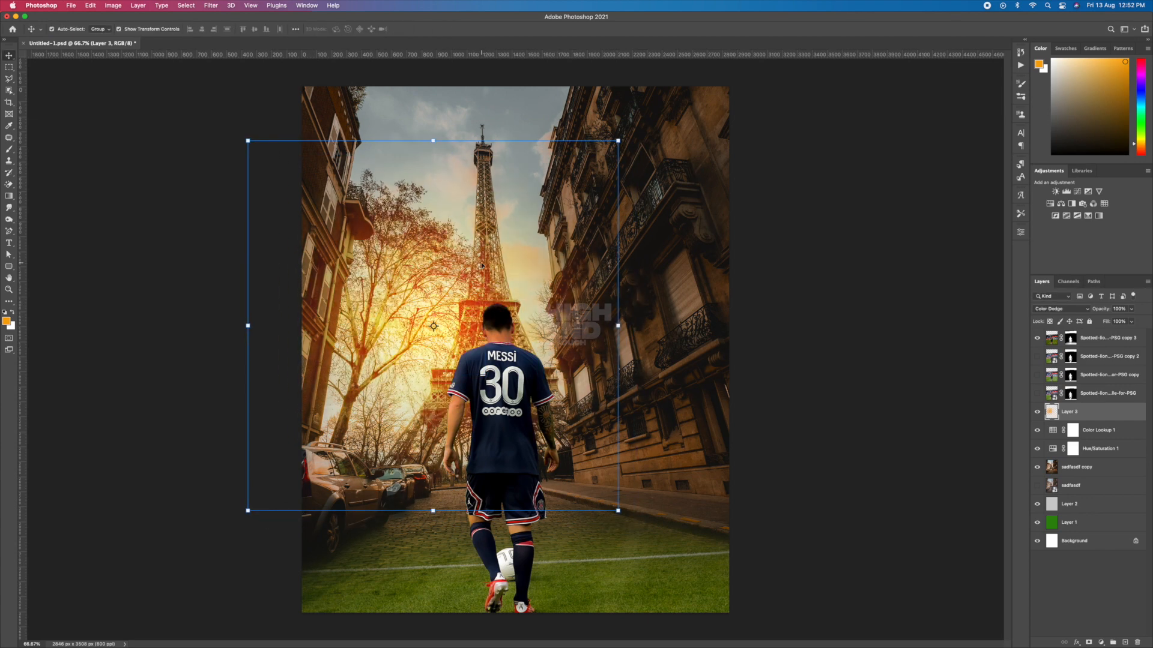
{"action": "key", "text": "shift+plus"}
{"action": "key", "text": "shift+plus"}
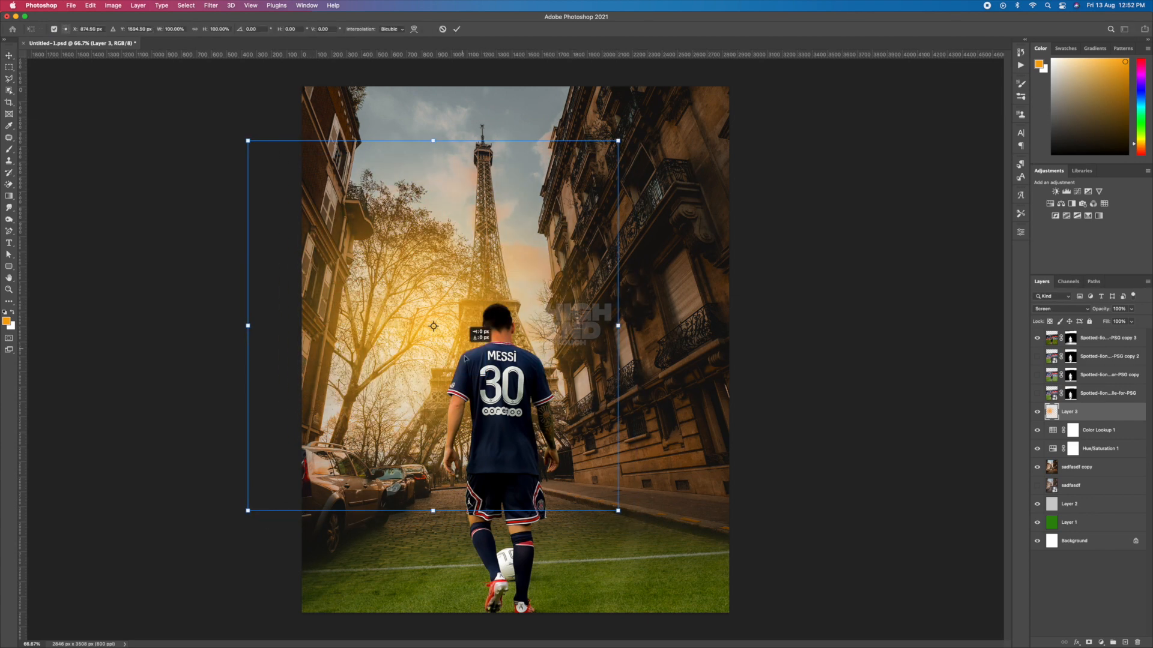
Step: Stretch and reposition the orange glow over the sky beside the tower, and set the layer's opacity to 50%
{"action": "left_click_drag", "start_coordinate": [465, 358], "coordinate": [451, 178]}
{"action": "left_click_drag", "start_coordinate": [420, 333], "coordinate": [424, 471]}
{"action": "left_click_drag", "start_coordinate": [605, 150], "coordinate": [574, 152]}
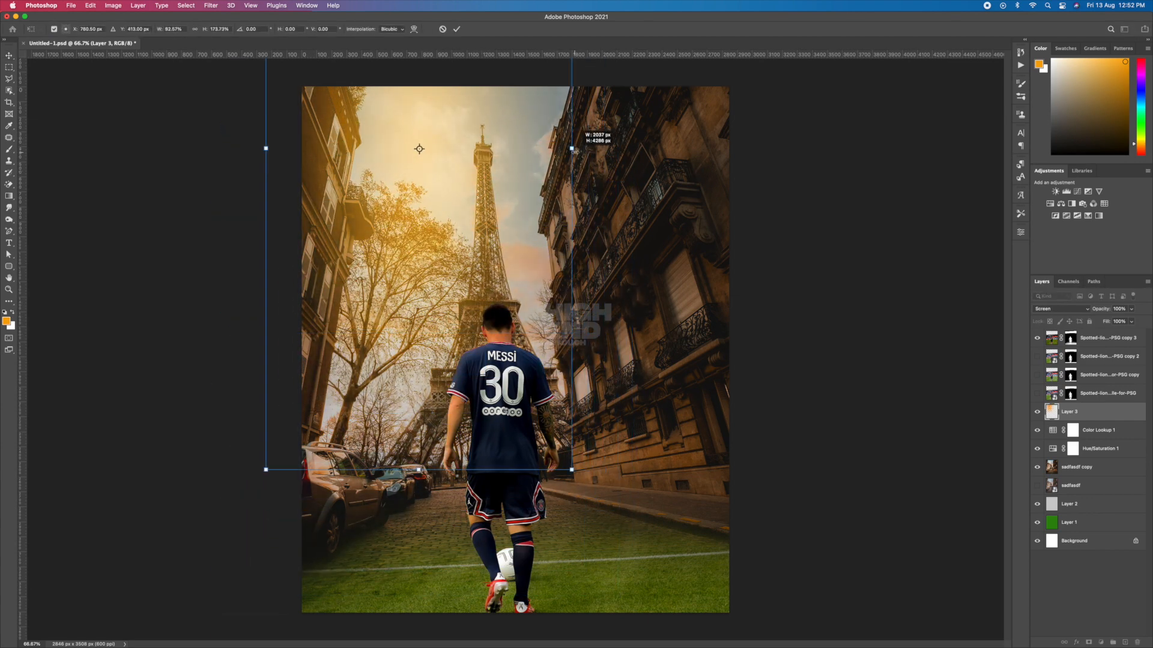
{"action": "left_click_drag", "start_coordinate": [419, 470], "coordinate": [420, 551]}
{"action": "key", "text": "Return"}
{"action": "key", "text": "5"}
{"action": "left_click", "coordinate": [815, 369], "text": "super"}
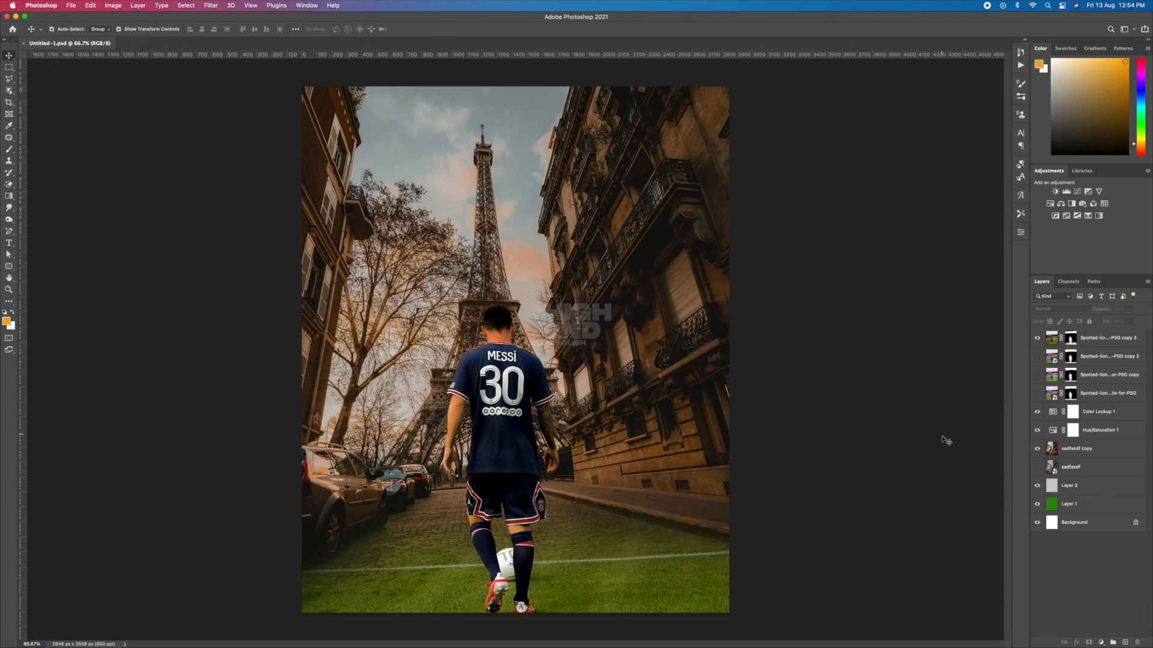
Step: Add a Color Balance adjustment and shift its shadows to Cyan -11 and Green +16
{"action": "left_click", "coordinate": [1101, 642]}
{"action": "left_click", "coordinate": [1108, 533]}
{"action": "left_click_drag", "start_coordinate": [931, 278], "coordinate": [935, 279]}
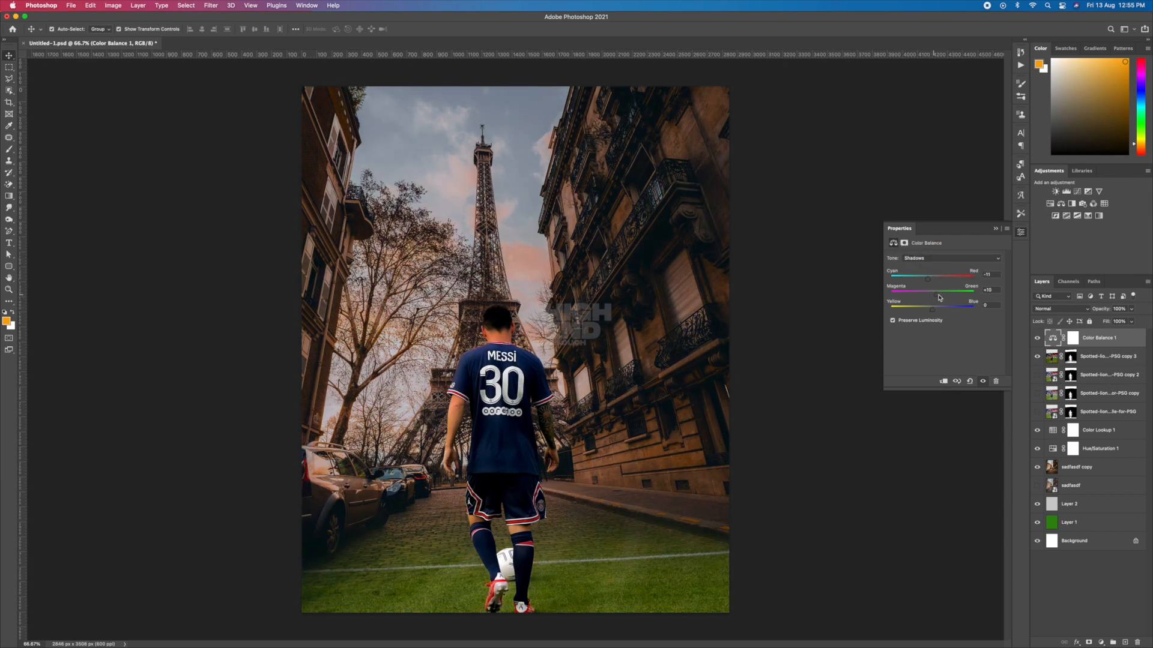
{"action": "left_click_drag", "start_coordinate": [925, 296], "coordinate": [940, 299]}
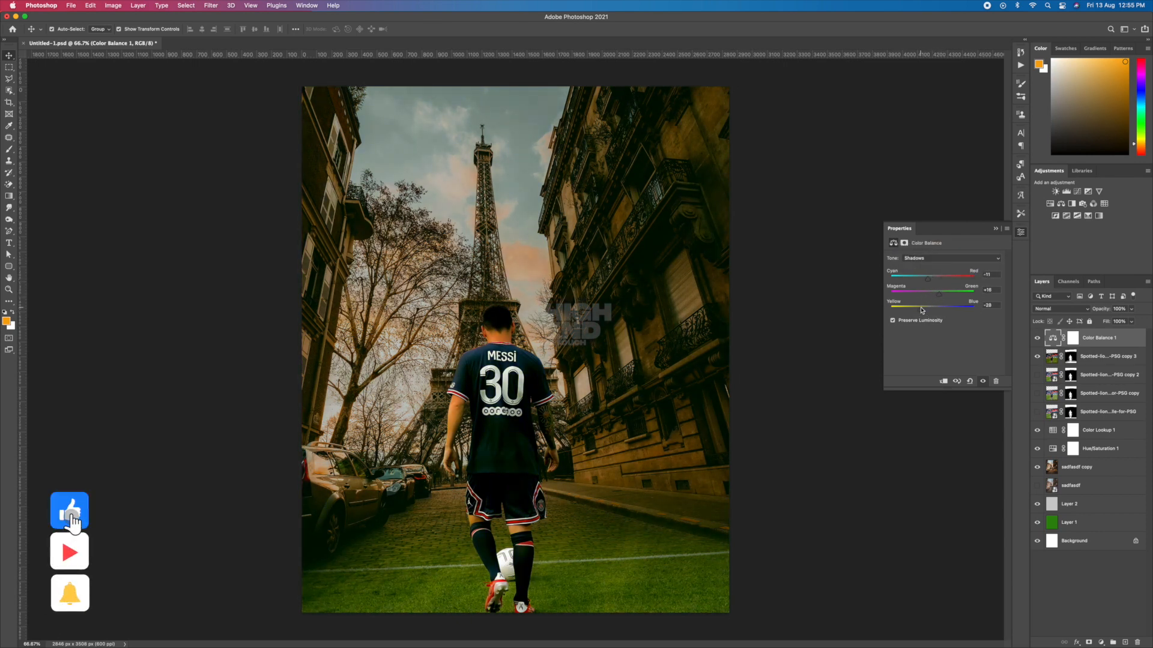
Step: Shift the Color Balance highlights towards red by +5
{"action": "left_click", "coordinate": [936, 258]}
{"action": "left_click", "coordinate": [933, 280]}
{"action": "left_click_drag", "start_coordinate": [931, 280], "coordinate": [934, 285]}
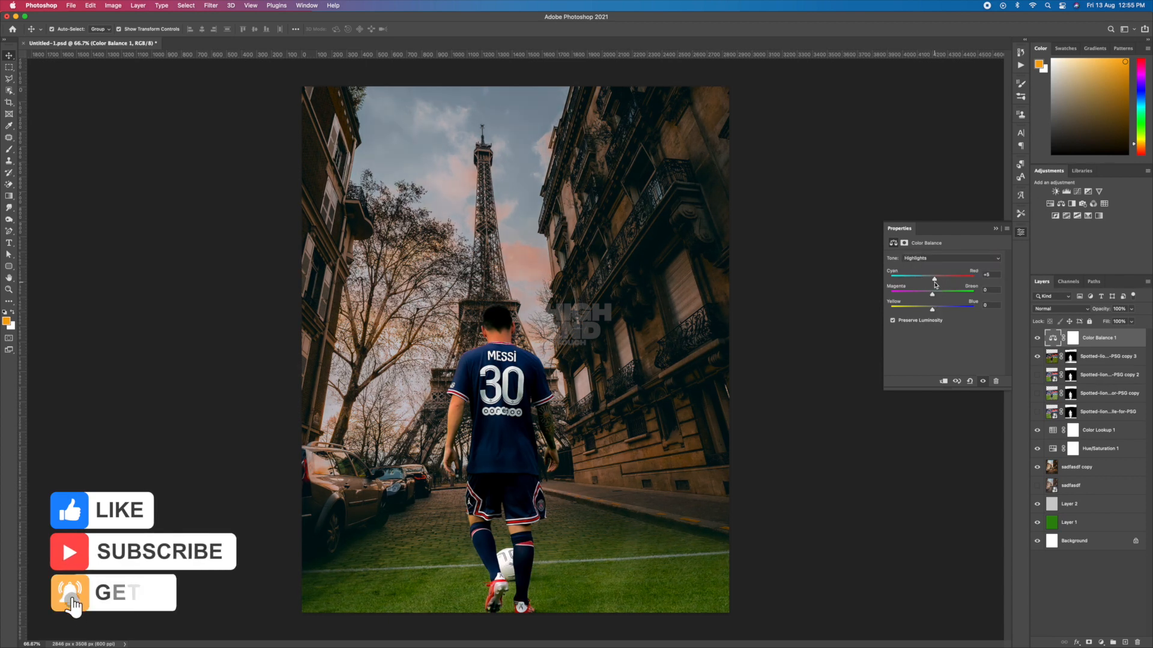
{"action": "left_click", "coordinate": [996, 228]}
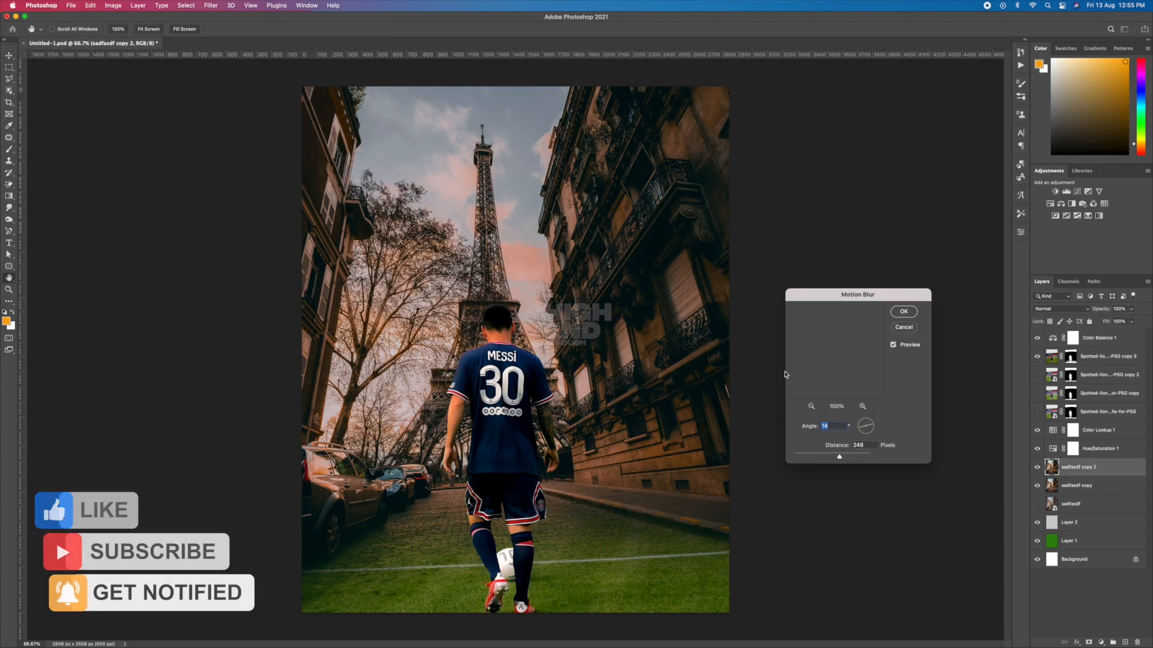
Step: Apply Motion Blur at a 3° angle and 563 pixels distance to the duplicated street layer sadfasdf copy 2
{"action": "left_click_drag", "start_coordinate": [840, 454], "coordinate": [850, 457]}
{"action": "left_click", "coordinate": [902, 312]}
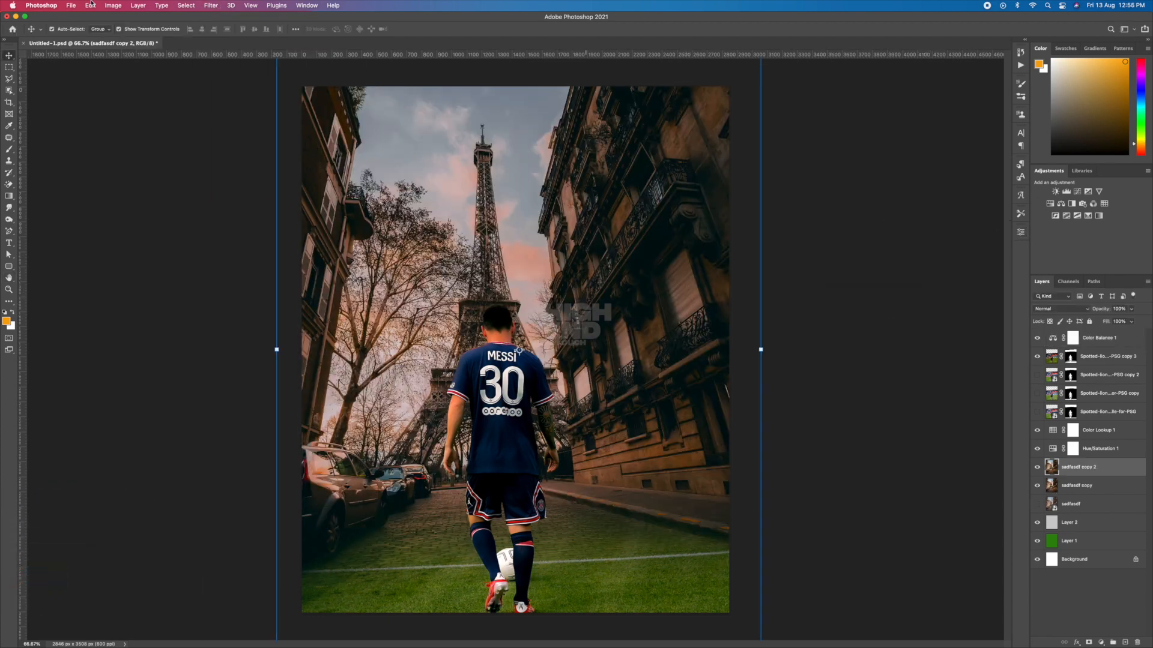
{"action": "left_click", "coordinate": [210, 5]}
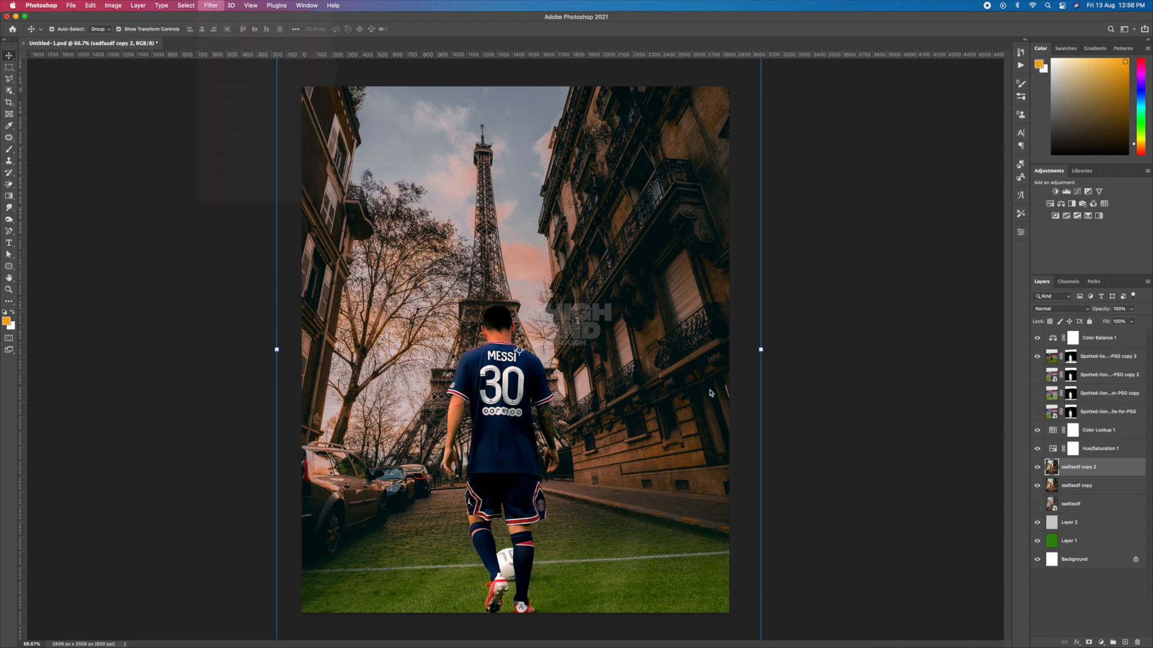
{"action": "left_click_drag", "start_coordinate": [856, 428], "coordinate": [853, 430]}
{"action": "type", "text": "3"}
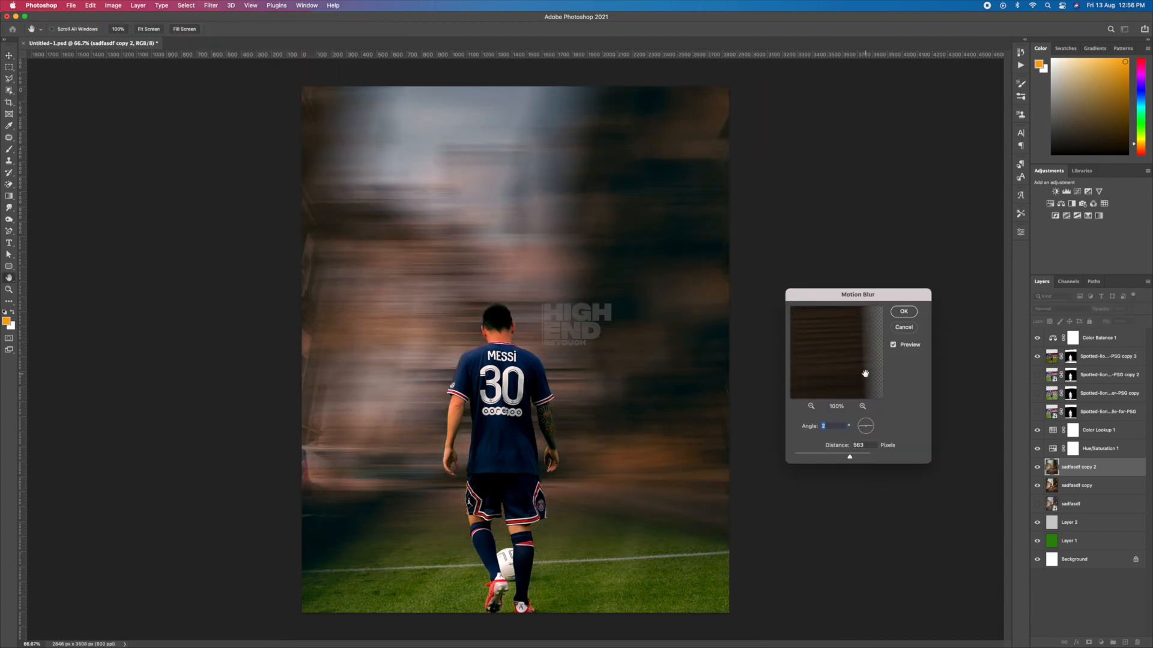
{"action": "key", "text": "Return"}
Step: Blend the motion-blurred street copy in Lighter Color mode at 73% opacity and save the document
{"action": "key", "text": "shift+alt+s"}
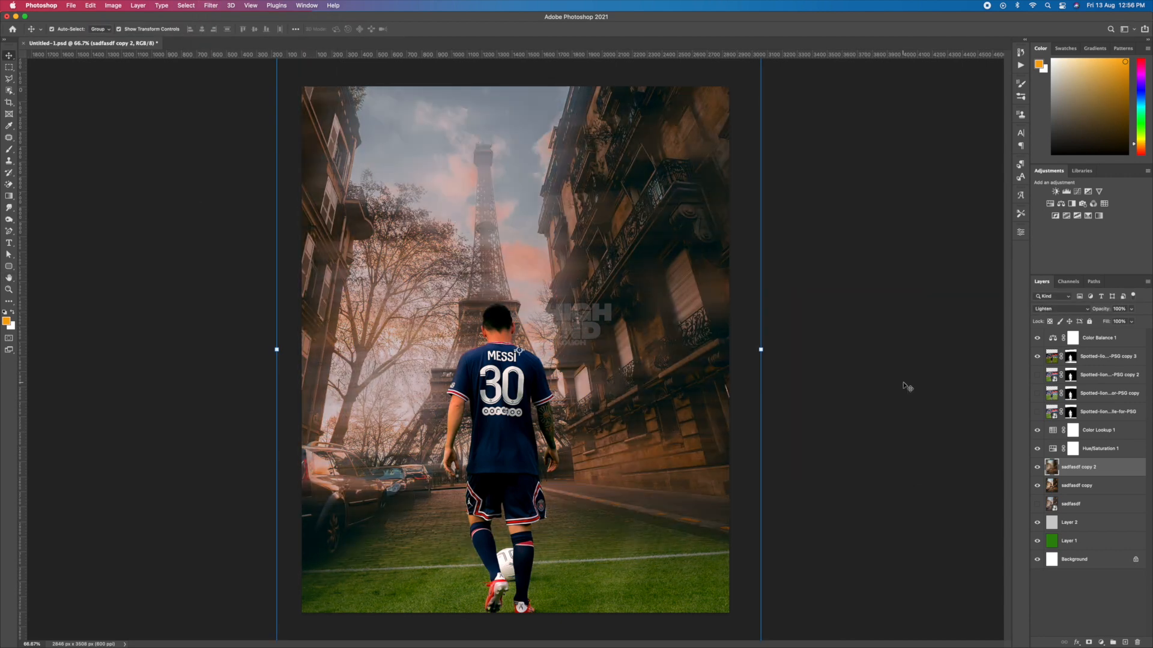
{"action": "key", "text": "shift+plus"}
{"action": "key", "text": "shift+minus"}
{"action": "key", "text": "shift+minus"}
{"action": "key", "text": "shift+plus"}
{"action": "mouse_move", "coordinate": [1098, 308]}
{"action": "left_mouse_down"}
{"action": "mouse_move", "coordinate": [808, 437]}
{"action": "mouse_move", "coordinate": [1094, 310]}
{"action": "left_mouse_up"}
{"action": "left_click", "coordinate": [924, 349]}
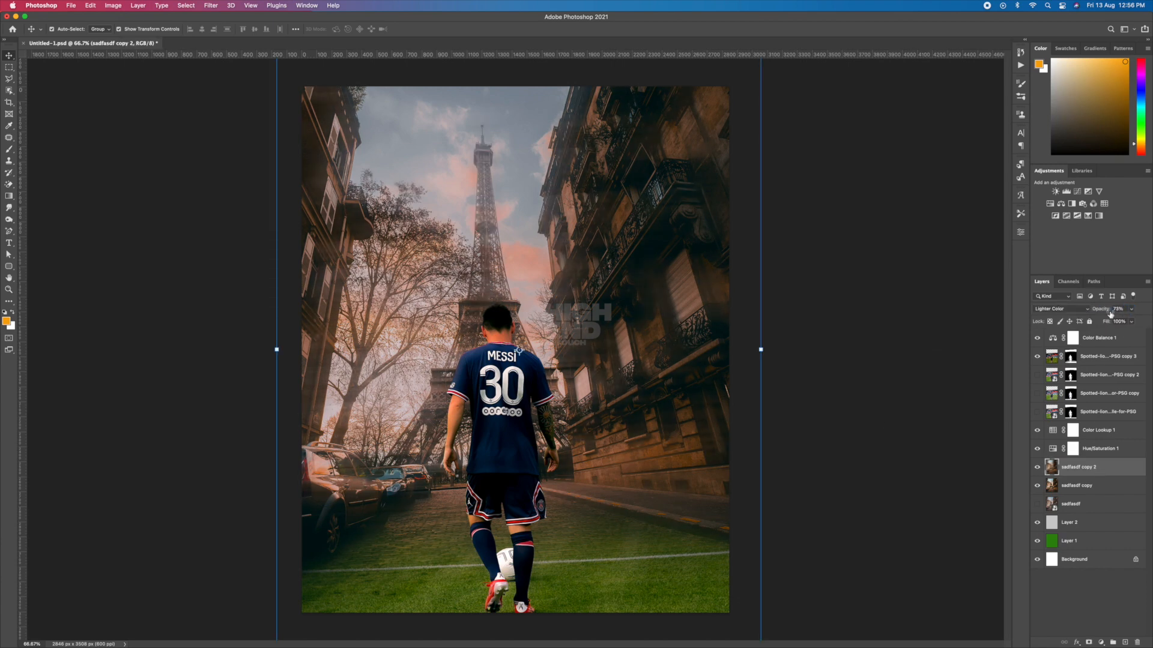
{"action": "key", "text": "Return"}
{"action": "key", "text": "super+s"}
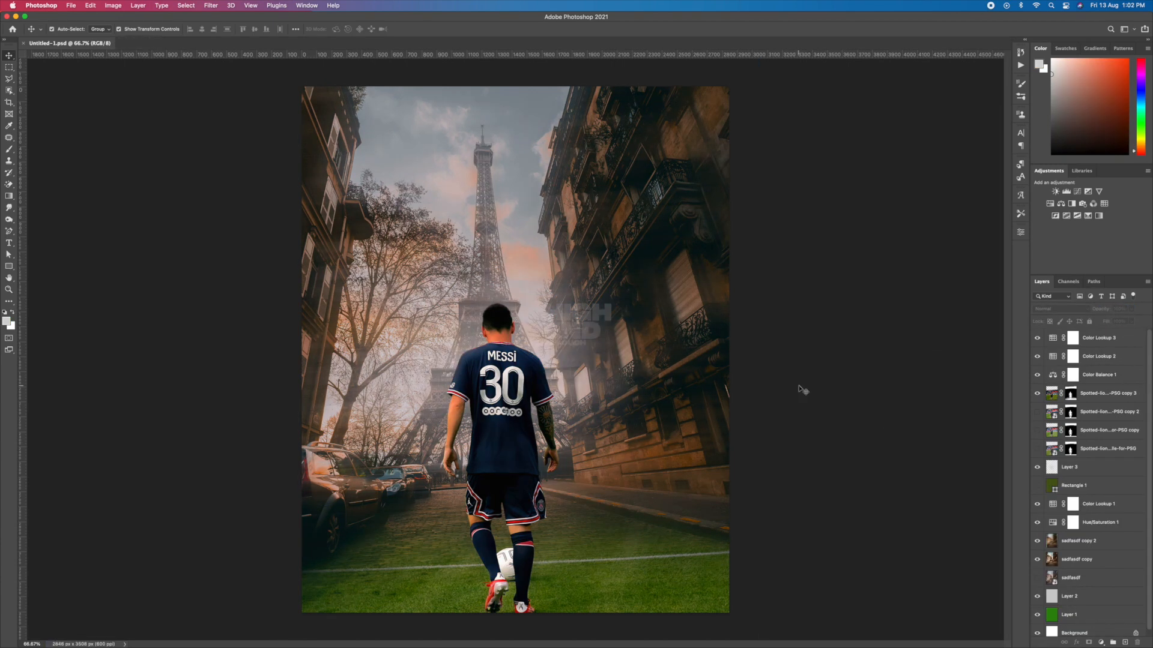
Step: Duplicate the Color Lookup 3 adjustment and blend the copy in Color mode at 35% opacity
{"action": "left_click", "coordinate": [1099, 338]}
{"action": "key", "text": "ctrl+j"}
{"action": "left_click", "coordinate": [1061, 309]}
{"action": "left_click", "coordinate": [1047, 333]}
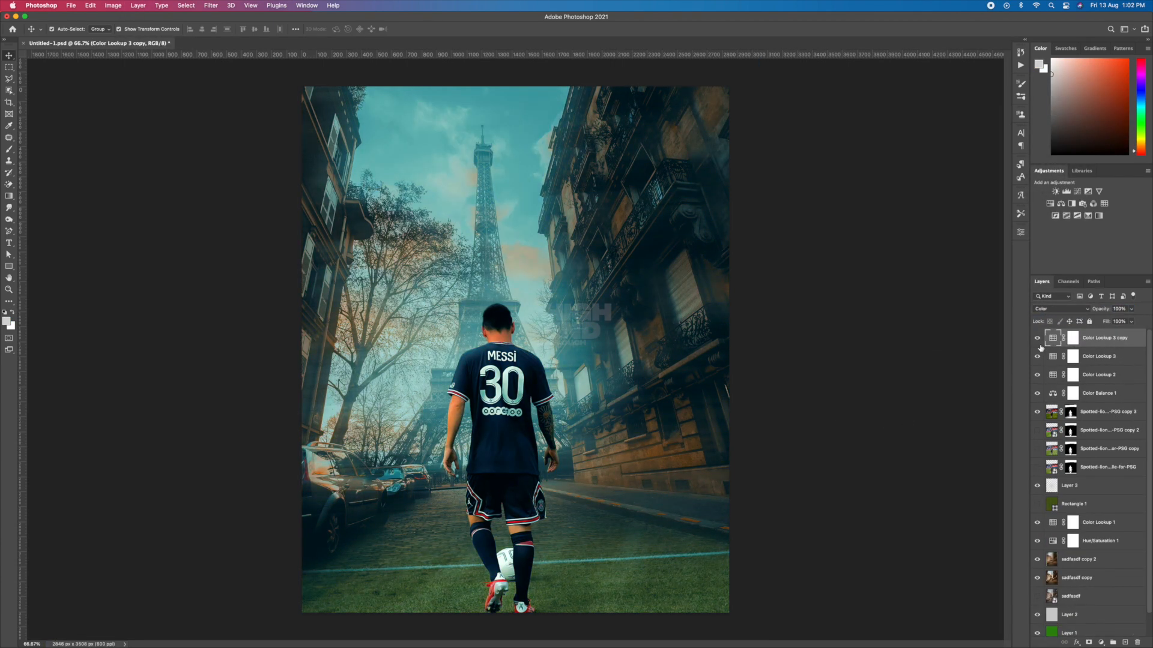
{"action": "left_click", "coordinate": [1118, 309]}
{"action": "type", "text": "35"}
Step: Undo the copy's opacity change, try another blend mode, and revert the copy to Normal
{"action": "key", "text": "super+z"}
{"action": "left_click", "coordinate": [1060, 310]}
{"action": "left_click", "coordinate": [1058, 319]}
{"action": "key", "text": "super+z"}
{"action": "key", "text": "super+z"}
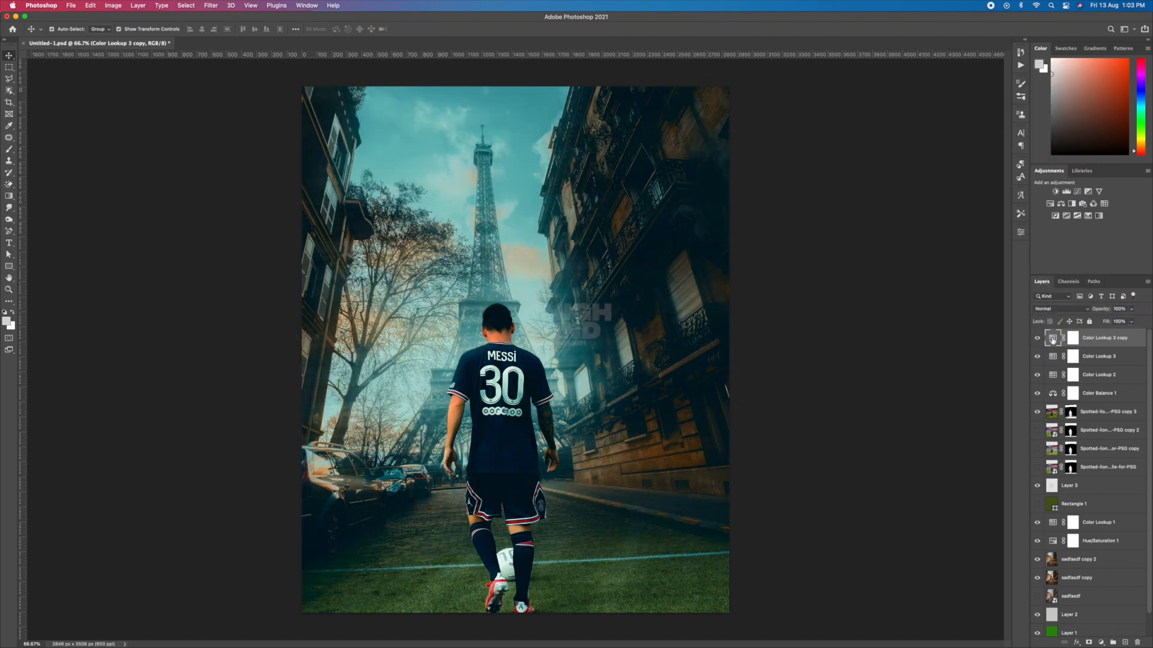
Step: Try several 3D lookup tables on the Color Lookup 3 copy, including LateSunset.3DL
{"action": "double_click", "coordinate": [1052, 338]}
{"action": "left_click", "coordinate": [955, 258]}
{"action": "left_click", "coordinate": [954, 268]}
{"action": "left_click", "coordinate": [954, 258]}
{"action": "left_click", "coordinate": [955, 268]}
{"action": "left_click", "coordinate": [954, 258]}
{"action": "left_click", "coordinate": [954, 268]}
{"action": "key", "text": "Down"}
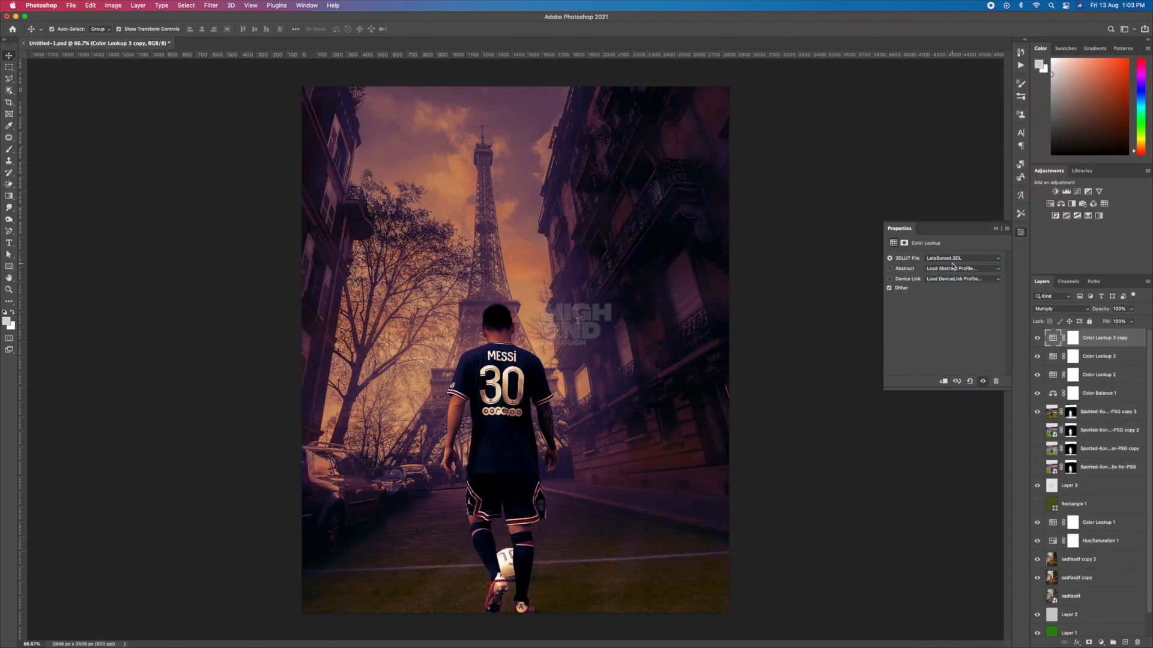
Step: Try successive blend modes, from Multiply through Luminosity, on the Color Lookup 3 copy
{"action": "key", "text": "shift+equal"}
{"action": "key", "text": "shift+equal"}
{"action": "key", "text": "shift+equal"}
{"action": "key", "text": "shift+equal"}
{"action": "key", "text": "shift+equal"}
{"action": "key", "text": "shift+equal"}
{"action": "key", "text": "shift+equal"}
{"action": "key", "text": "shift+equal"}
{"action": "key", "text": "shift+equal"}
{"action": "key", "text": "shift+equal"}
{"action": "key", "text": "shift+equal"}
{"action": "key", "text": "shift+equal"}
{"action": "key", "text": "shift+equal"}
{"action": "key", "text": "shift+equal"}
{"action": "key", "text": "shift+equal"}
{"action": "key", "text": "shift+equal"}
{"action": "key", "text": "shift+equal"}
{"action": "key", "text": "shift+equal"}
{"action": "key", "text": "shift+equal"}
{"action": "key", "text": "shift+equal"}
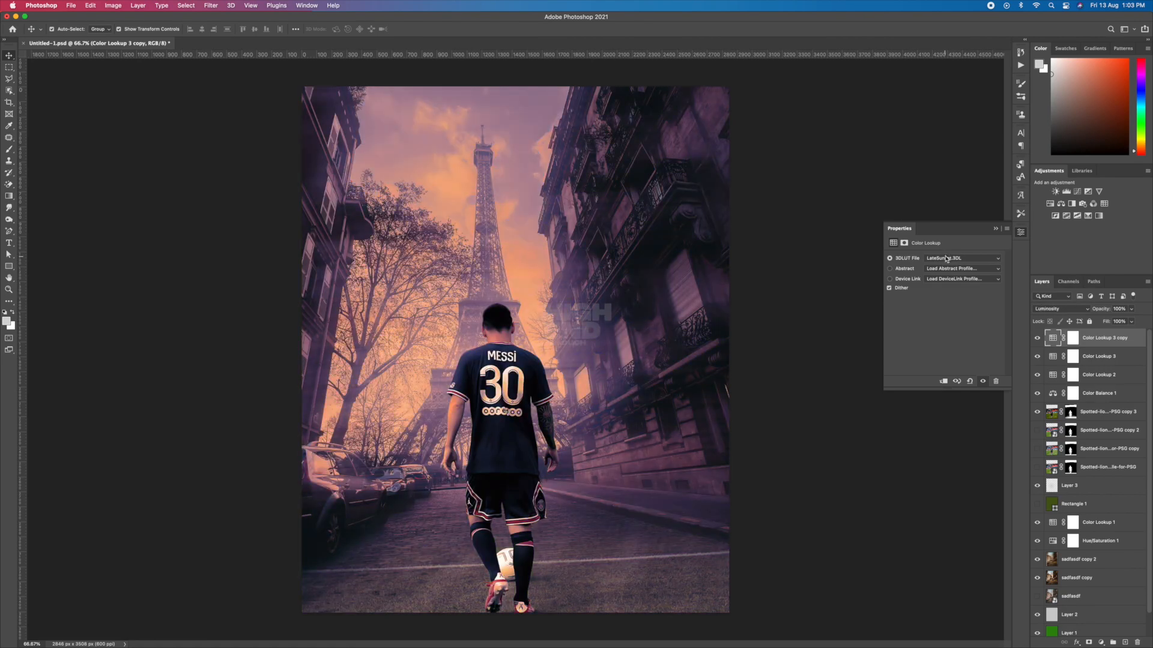
{"action": "key", "text": "shift+equal"}
Step: Try other lookup tables on the Color Lookup 3 copy, delete that layer and save the document
{"action": "left_click", "coordinate": [945, 258]}
{"action": "left_click", "coordinate": [945, 575]}
{"action": "left_click", "coordinate": [946, 259]}
{"action": "left_click", "coordinate": [946, 268]}
{"action": "key", "text": "BackSpace"}
{"action": "left_click", "coordinate": [862, 445]}
{"action": "key", "text": "super+s"}
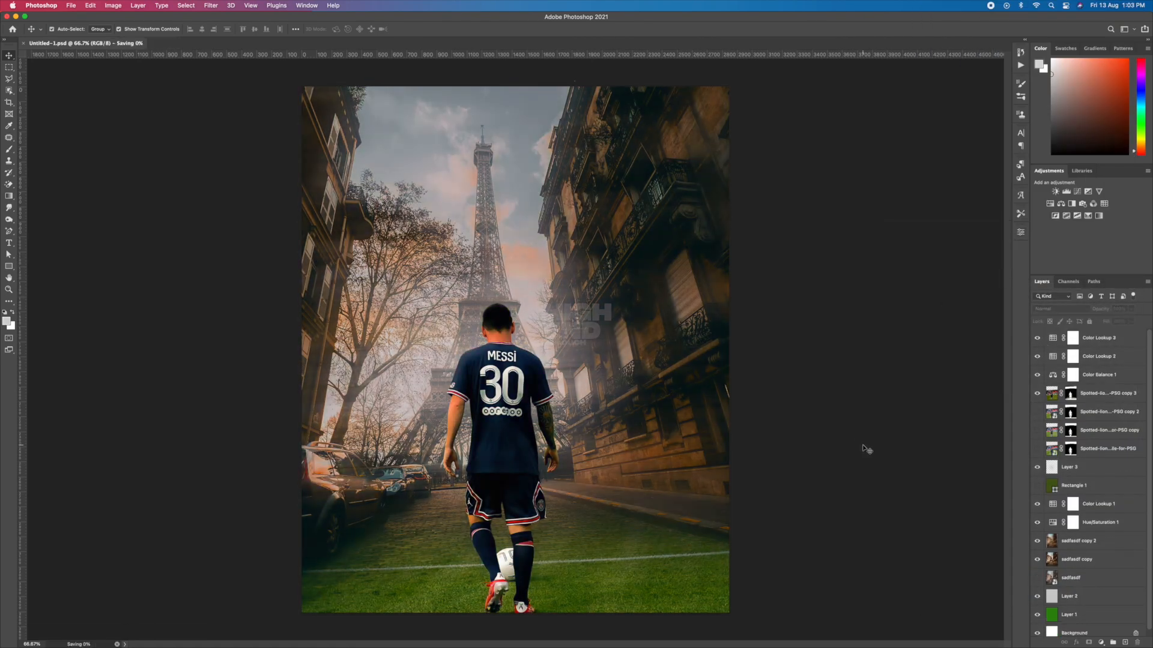
Step: Add a text layer reading MESSI over the trees beside the tower
{"action": "left_click", "coordinate": [9, 243]}
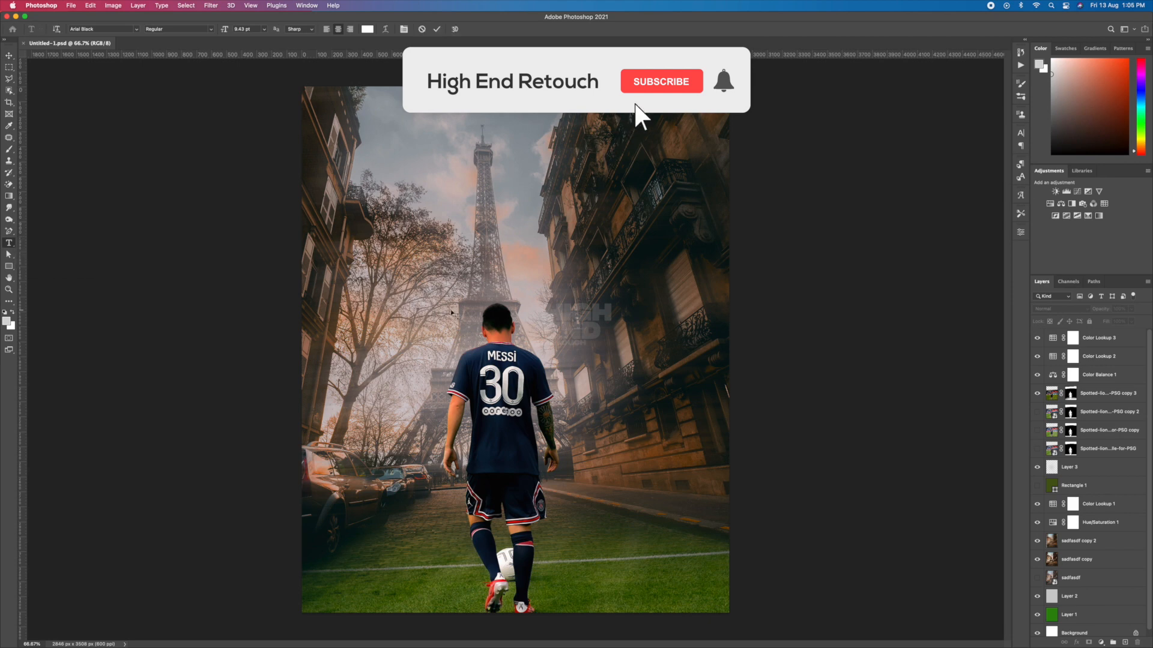
{"action": "left_click", "coordinate": [415, 277]}
{"action": "type", "text": "MESSI"}
Step: Browse the font list and set the MESSI text in the Heathergreen font
{"action": "left_click", "coordinate": [136, 29]}
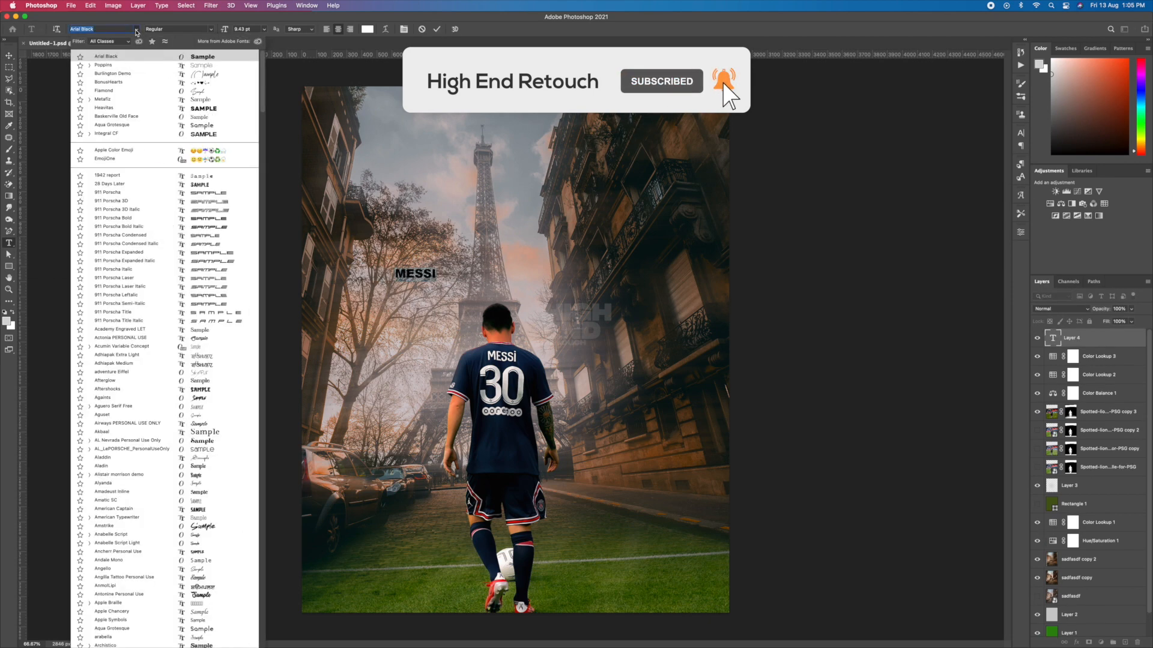
{"action": "scroll", "coordinate": [180, 300], "scroll_direction": "up", "scroll_amount": 5}
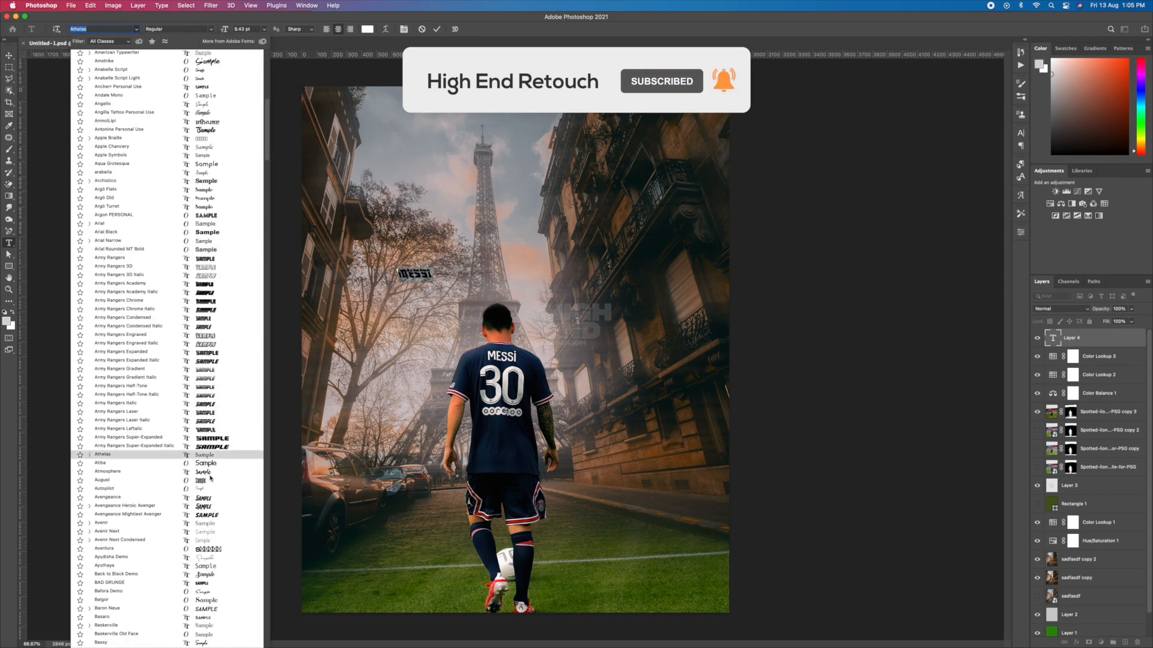
{"action": "scroll", "coordinate": [204, 477], "scroll_direction": "down", "scroll_amount": 10}
{"action": "scroll", "coordinate": [206, 538], "scroll_direction": "down", "scroll_amount": 10}
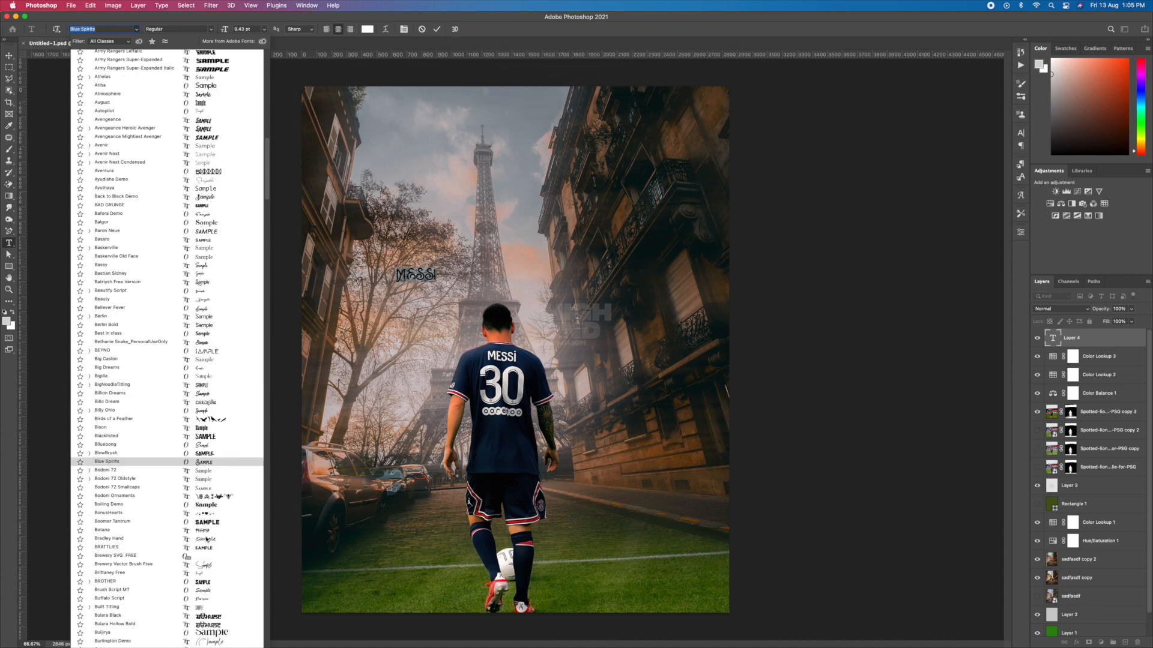
{"action": "scroll", "coordinate": [206, 525], "scroll_direction": "down", "scroll_amount": 10}
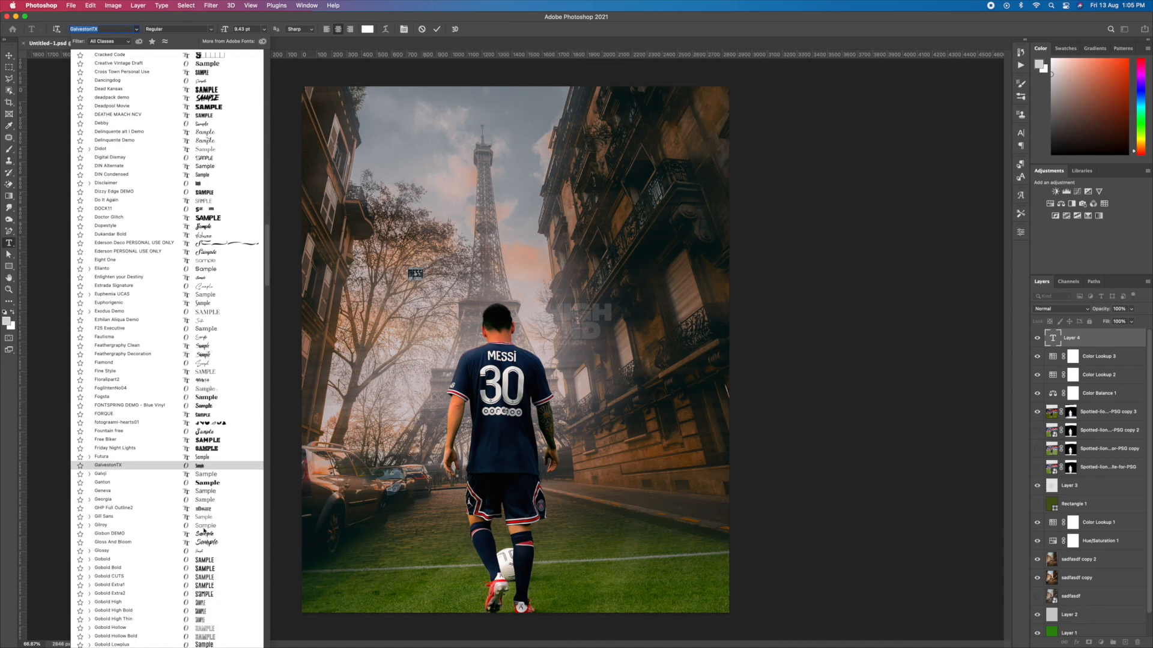
{"action": "left_click", "coordinate": [199, 551]}
{"action": "key", "text": "super+t"}
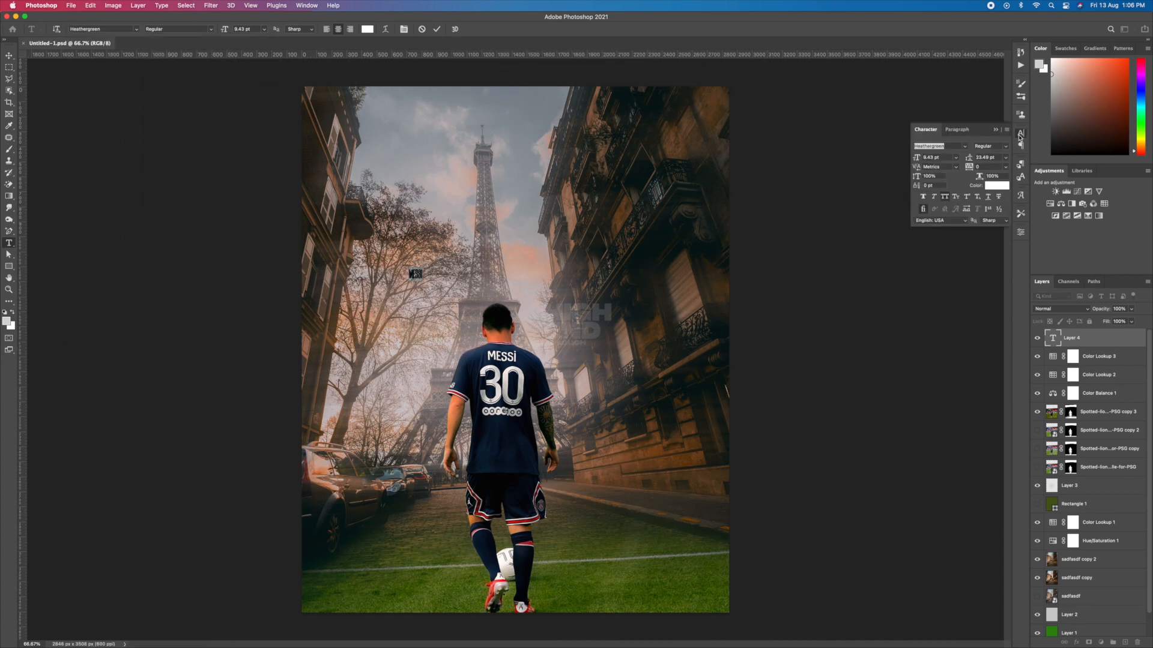
{"action": "key", "text": "super+Return"}
Step: Scale the MESSI text up to a large headline and position it centrally over the player
{"action": "key", "text": "v"}
{"action": "left_click_drag", "start_coordinate": [425, 267], "coordinate": [538, 154]}
{"action": "key", "text": "Return"}
{"action": "left_click_drag", "start_coordinate": [493, 279], "coordinate": [577, 353]}
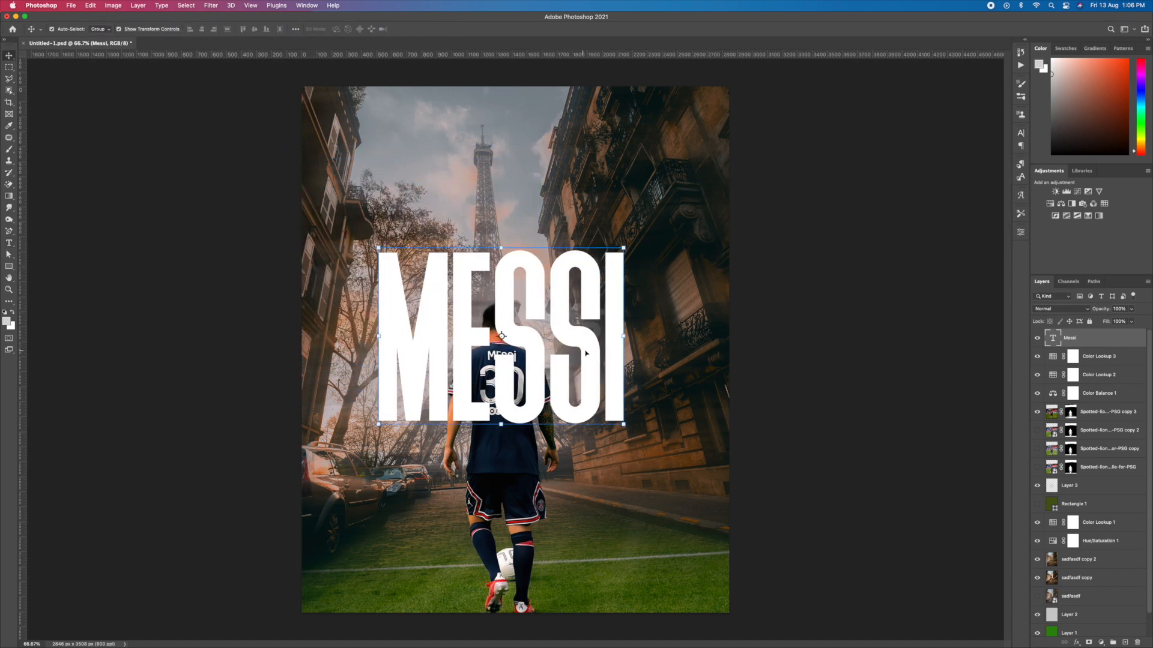
Step: Enlarge the MESSI text and move its layer behind the player, directly above the street background copies
{"action": "left_click_drag", "start_coordinate": [1099, 338], "coordinate": [1098, 494]}
{"action": "left_click_drag", "start_coordinate": [623, 247], "coordinate": [656, 237]}
{"action": "key", "text": "Return"}
{"action": "scroll", "coordinate": [1076, 628], "scroll_direction": "down", "scroll_amount": 1}
{"action": "left_click", "coordinate": [1077, 631], "text": "super"}
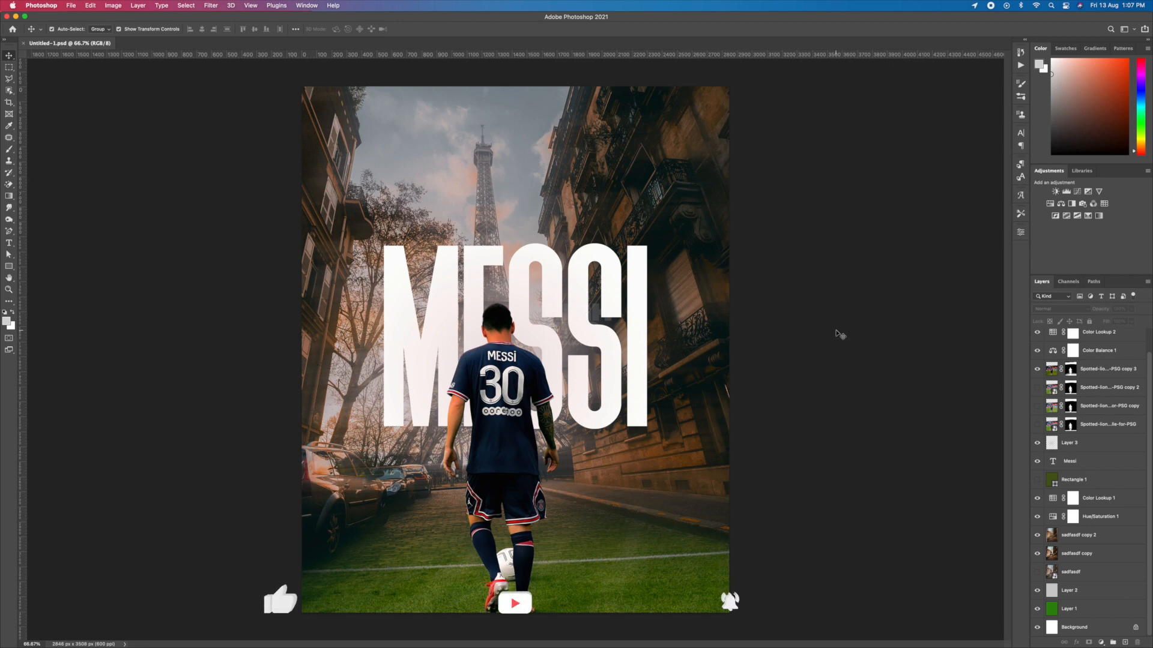
{"action": "left_click_drag", "start_coordinate": [1091, 463], "coordinate": [1089, 525]}
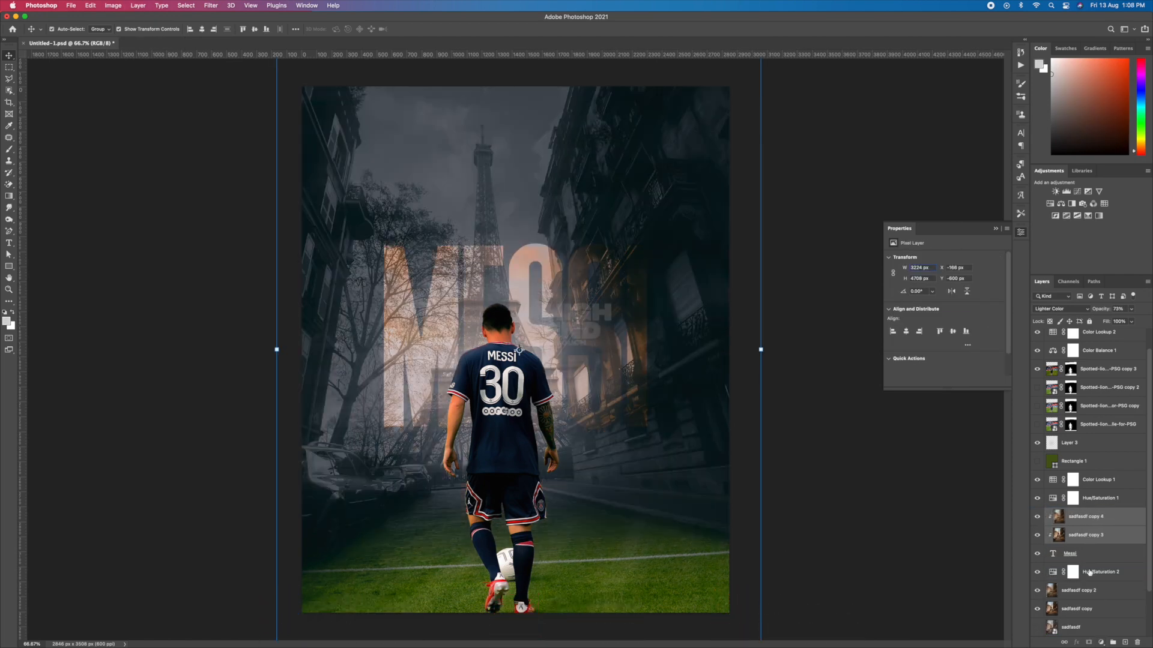
Step: Add a Hue/Saturation adjustment clipped to the MESSI text's street fill, and lower the lightness to about -53
{"action": "left_click", "coordinate": [1094, 517]}
{"action": "left_click", "coordinate": [1101, 642]}
{"action": "left_click", "coordinate": [1105, 524]}
{"action": "left_click_drag", "start_coordinate": [943, 326], "coordinate": [915, 329]}
{"action": "left_click", "coordinate": [1093, 591]}
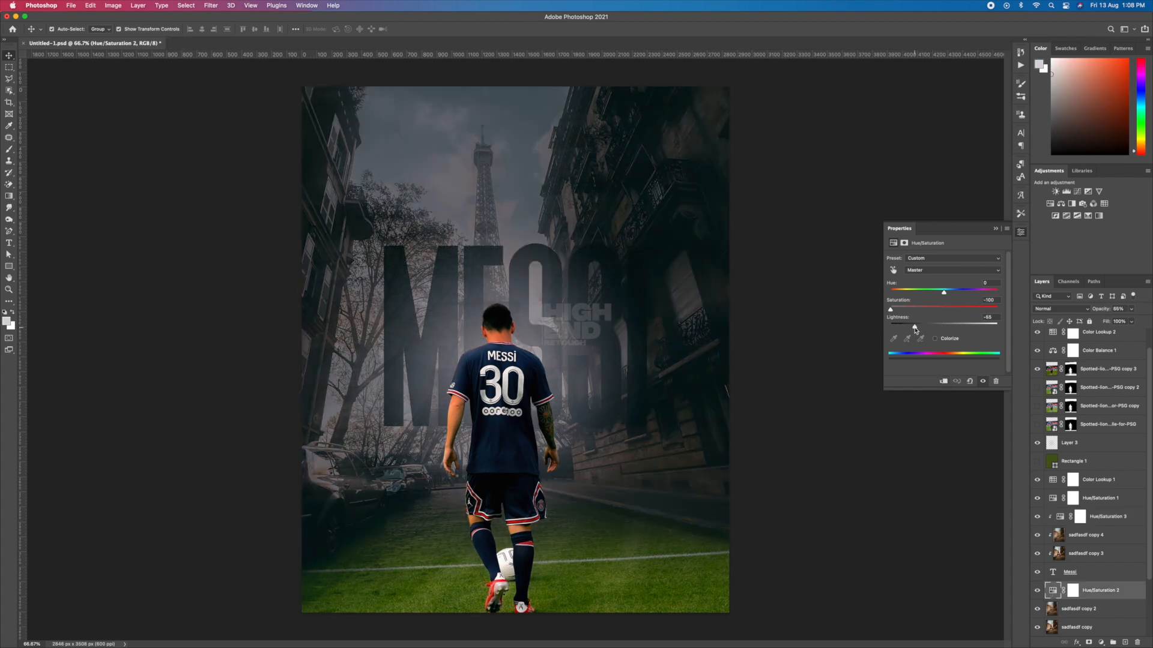
{"action": "left_click", "coordinate": [995, 230]}
Step: Duplicate the haze on Layer 3 and place the copy directly beneath the MESSI text layer
{"action": "scroll", "coordinate": [1085, 457], "scroll_direction": "down", "scroll_amount": 3}
{"action": "left_click", "coordinate": [1090, 497]}
{"action": "left_click", "coordinate": [1099, 627]}
{"action": "left_click", "coordinate": [1084, 369]}
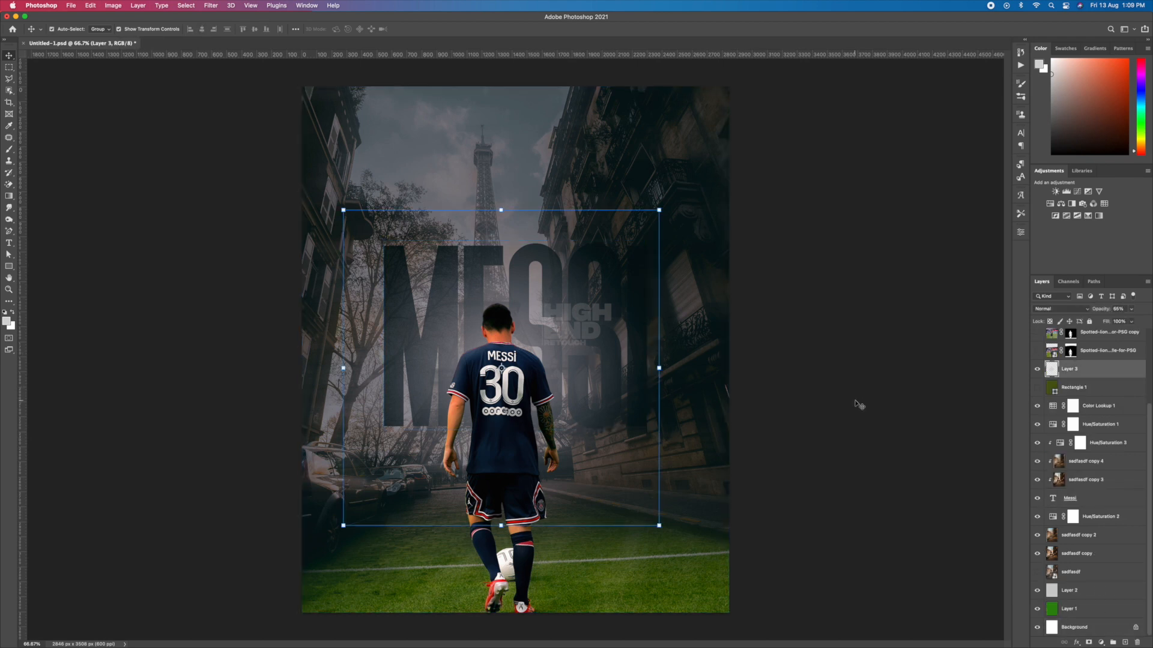
{"action": "key", "text": "ctrl+j"}
{"action": "left_click_drag", "start_coordinate": [1101, 479], "coordinate": [1104, 480]}
{"action": "left_click_drag", "start_coordinate": [1100, 528], "coordinate": [1100, 527]}
Step: Enlarge the haze copy and reposition it so it glows behind the MESSI text
{"action": "key", "text": "super+t"}
{"action": "left_click_drag", "start_coordinate": [595, 278], "coordinate": [627, 237]}
{"action": "left_click_drag", "start_coordinate": [691, 484], "coordinate": [794, 561], "text": "alt"}
{"action": "left_click_drag", "start_coordinate": [634, 410], "coordinate": [596, 397]}
{"action": "left_click", "coordinate": [782, 411]}
Step: Shrink the MESSI text slightly about its centre and save the document
{"action": "left_click", "coordinate": [1099, 497]}
{"action": "scroll", "coordinate": [1108, 580], "scroll_direction": "down", "scroll_amount": 1}
{"action": "mouse_move", "coordinate": [648, 240]}
{"action": "left_mouse_down", "text": "alt"}
{"action": "mouse_move", "coordinate": [651, 206]}
{"action": "mouse_move", "coordinate": [634, 224]}
{"action": "left_mouse_up", "text": "alt"}
{"action": "key", "text": "Return"}
{"action": "left_click", "coordinate": [818, 367]}
{"action": "key", "text": "super+s"}
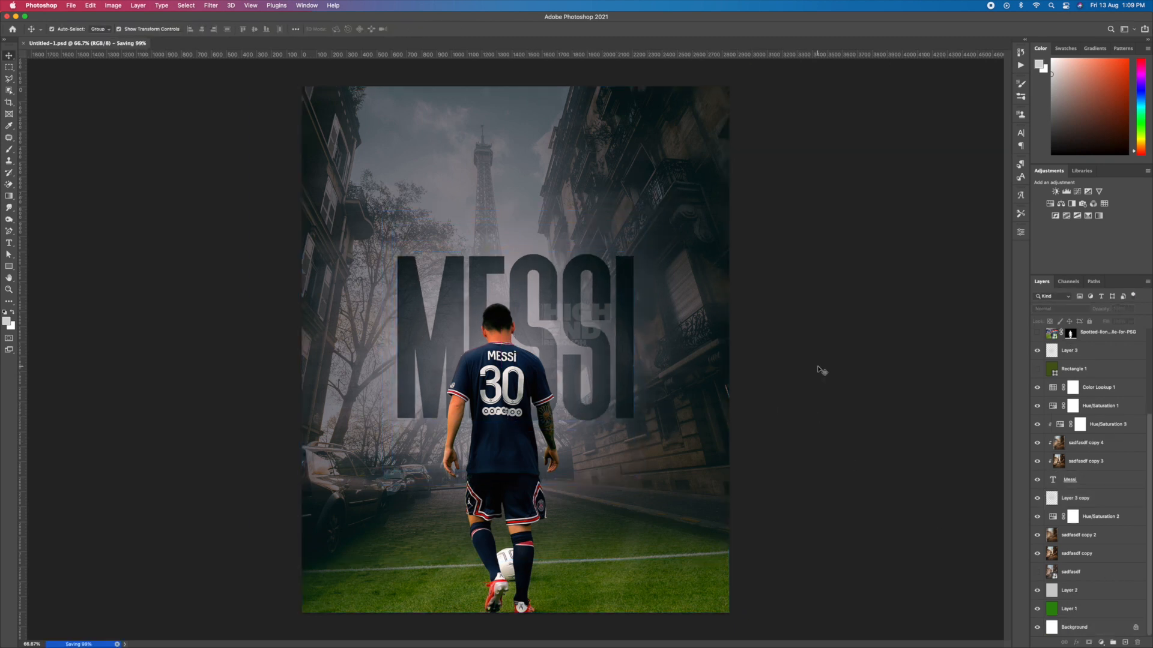
Step: Add a text layer reading 30 in the sky above the MESSI headline
{"action": "left_click", "coordinate": [451, 174]}
{"action": "type", "text": "30"}
{"action": "left_click", "coordinate": [8, 55]}
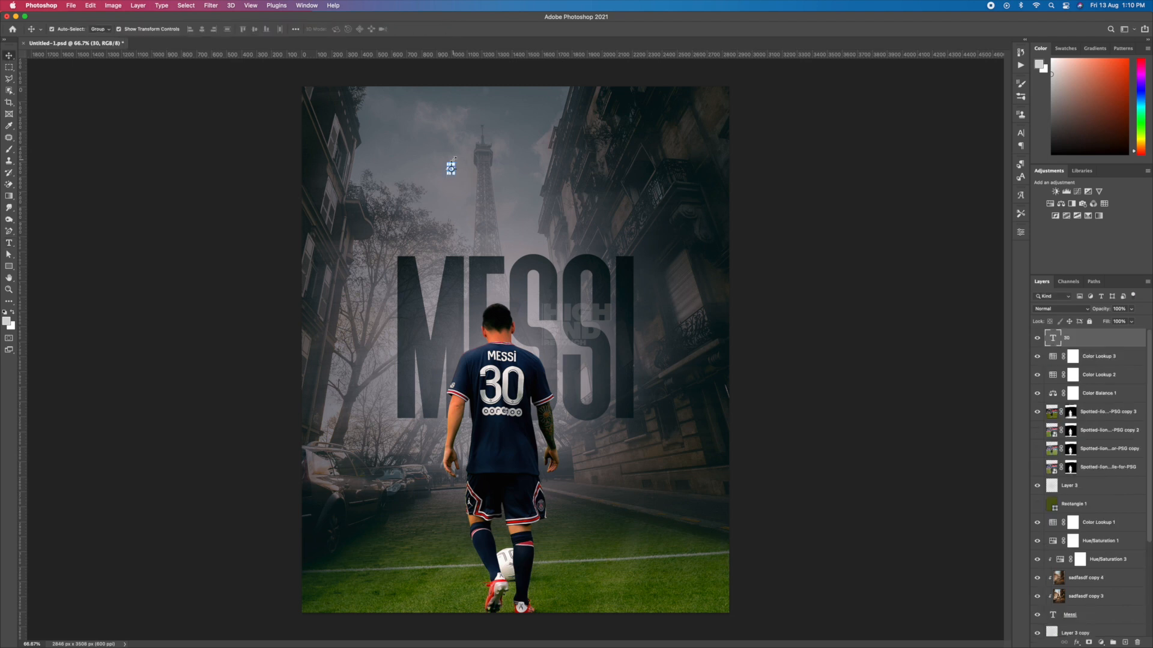
Step: Enlarge the 30 text, position it over the player's upper body and move its layer beneath the player layers
{"action": "left_click_drag", "start_coordinate": [458, 159], "coordinate": [508, 163], "text": "alt"}
{"action": "key", "text": "Return"}
{"action": "left_click_drag", "start_coordinate": [464, 218], "coordinate": [521, 428]}
{"action": "mouse_move", "coordinate": [1104, 338]}
{"action": "left_mouse_down"}
{"action": "mouse_move", "coordinate": [1109, 498]}
{"action": "mouse_move", "coordinate": [1093, 475]}
{"action": "left_mouse_up"}
Step: Turn the 30 into an outline by setting its fill opacity to 0% and adding a white stroke
{"action": "double_click", "coordinate": [1105, 467]}
{"action": "left_click_drag", "start_coordinate": [973, 470], "coordinate": [903, 470]}
{"action": "left_click", "coordinate": [803, 478]}
{"action": "left_click", "coordinate": [1098, 420]}
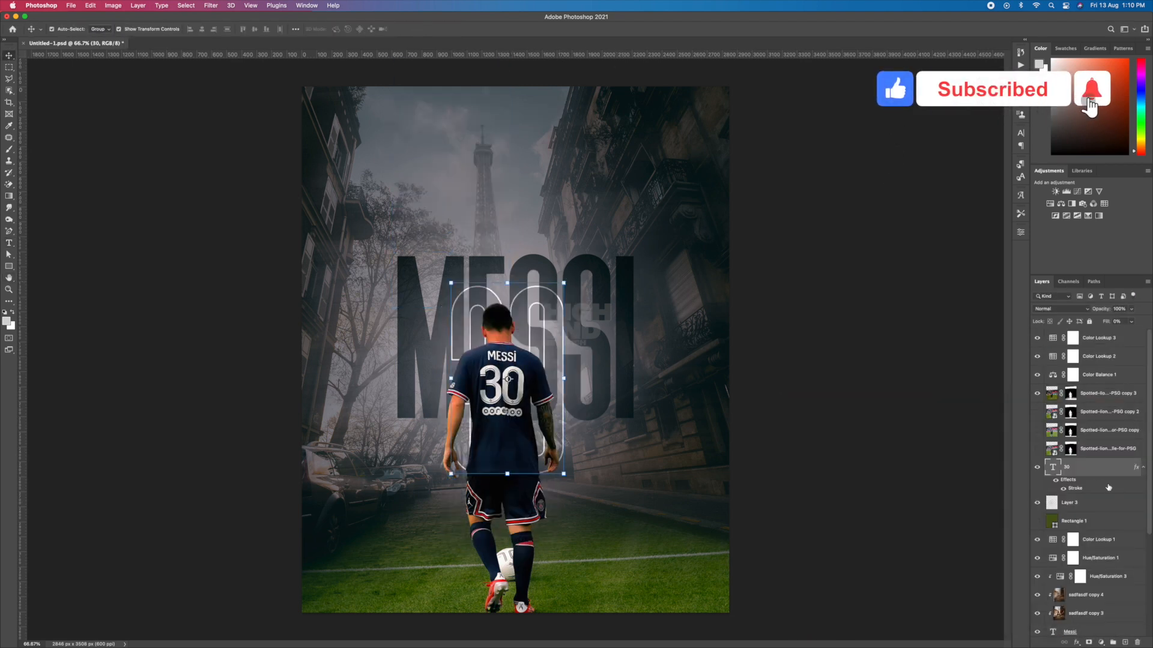
Step: Enlarge the outlined 30, centre it horizontally and vertically on the MESSI text, and open its stroke settings
{"action": "left_click_drag", "start_coordinate": [563, 283], "coordinate": [587, 224], "text": "alt"}
{"action": "left_click_drag", "start_coordinate": [531, 315], "coordinate": [530, 270]}
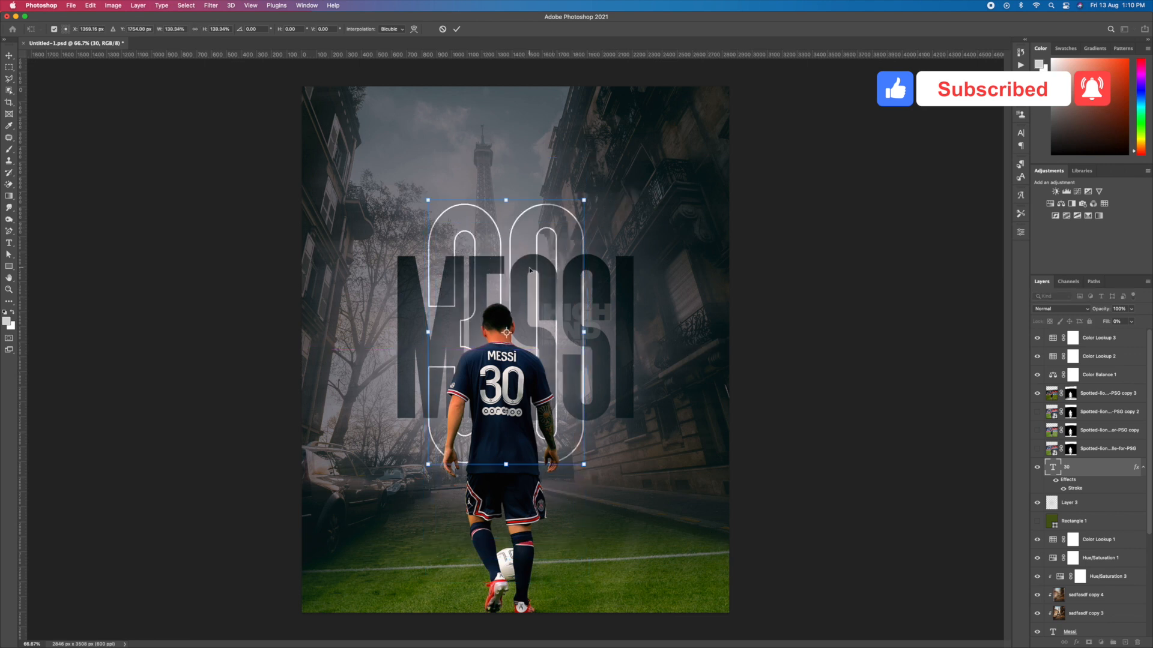
{"action": "left_click", "coordinate": [201, 29]}
{"action": "left_click", "coordinate": [254, 29]}
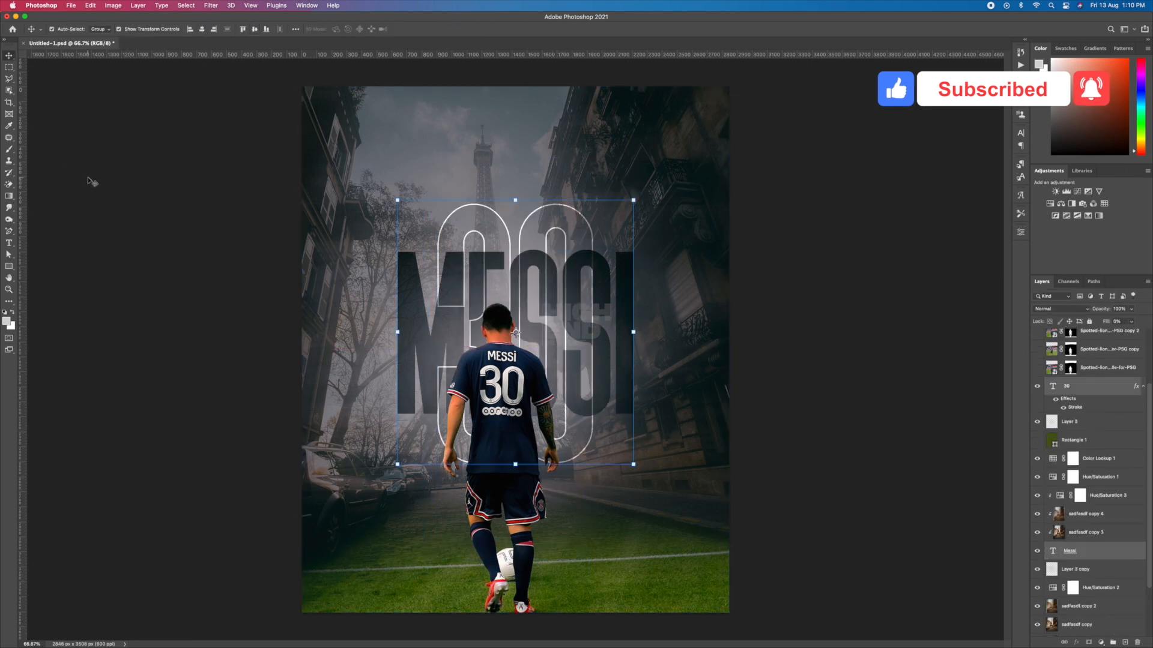
{"action": "left_click", "coordinate": [88, 179]}
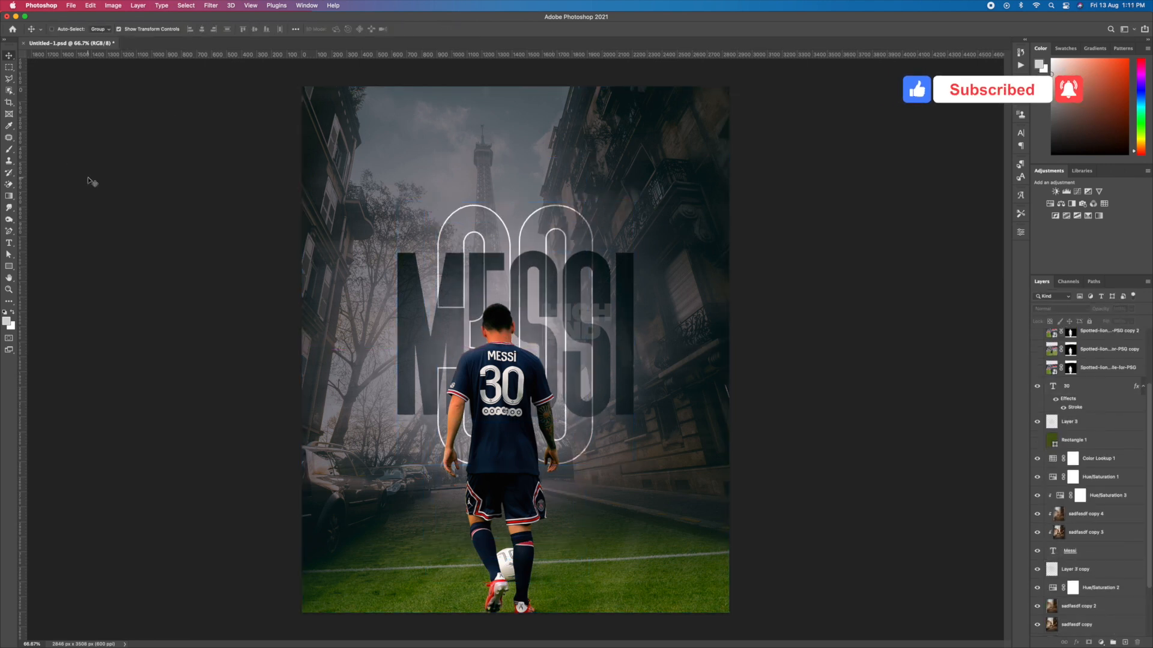
{"action": "key", "text": "super+s"}
{"action": "double_click", "coordinate": [1075, 407]}
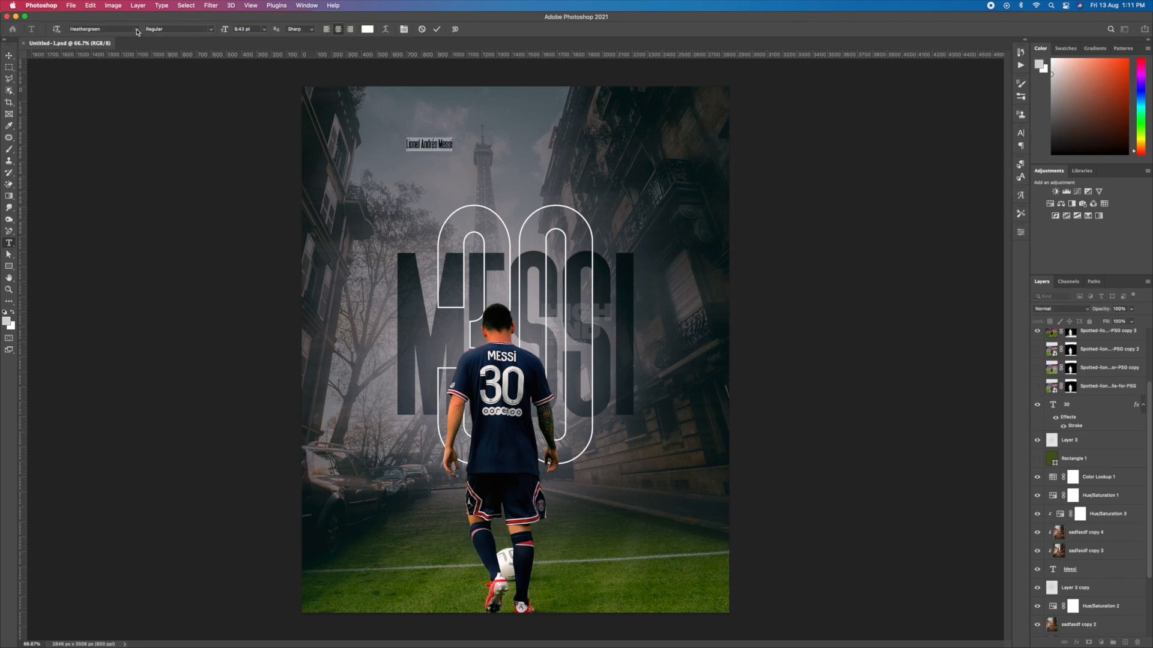
Step: Set the Lionel Andrés Messi text in the sky to the Flamond font and enlarge it
{"action": "left_click", "coordinate": [137, 29]}
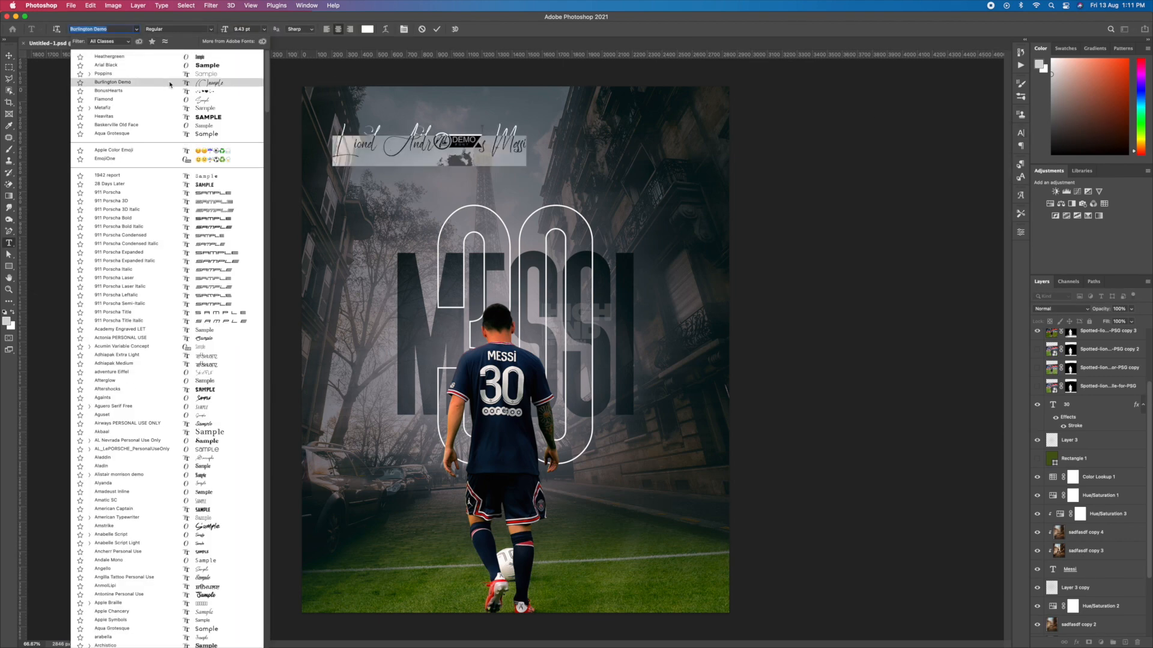
{"action": "left_click", "coordinate": [170, 99]}
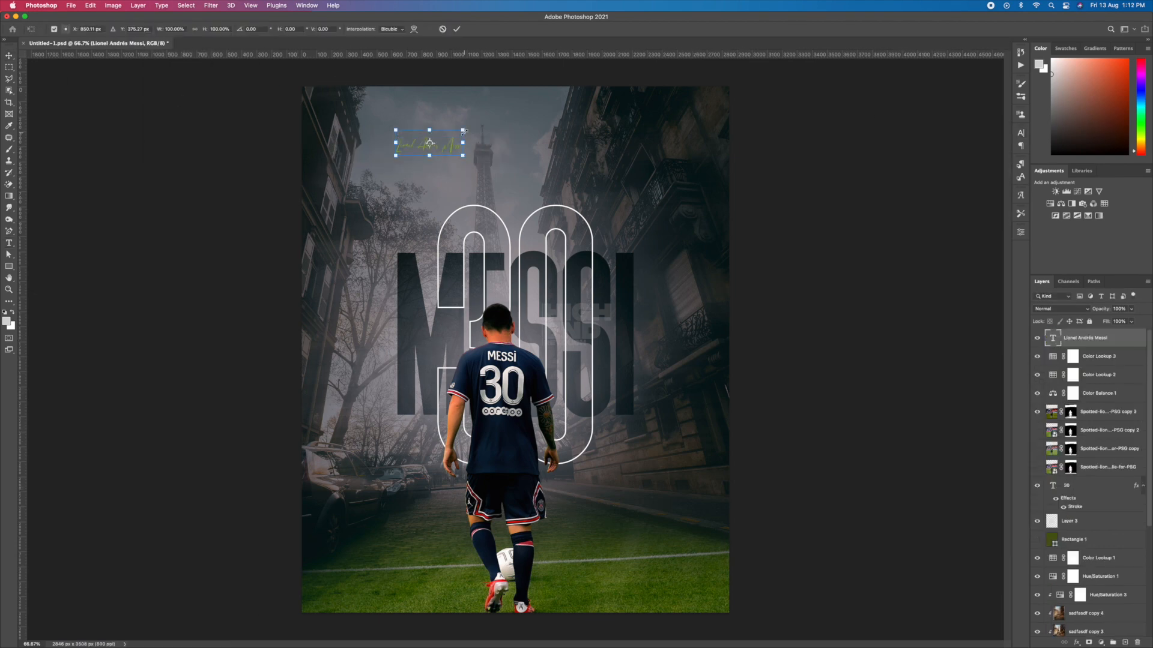
{"action": "left_click_drag", "start_coordinate": [491, 140], "coordinate": [577, 151]}
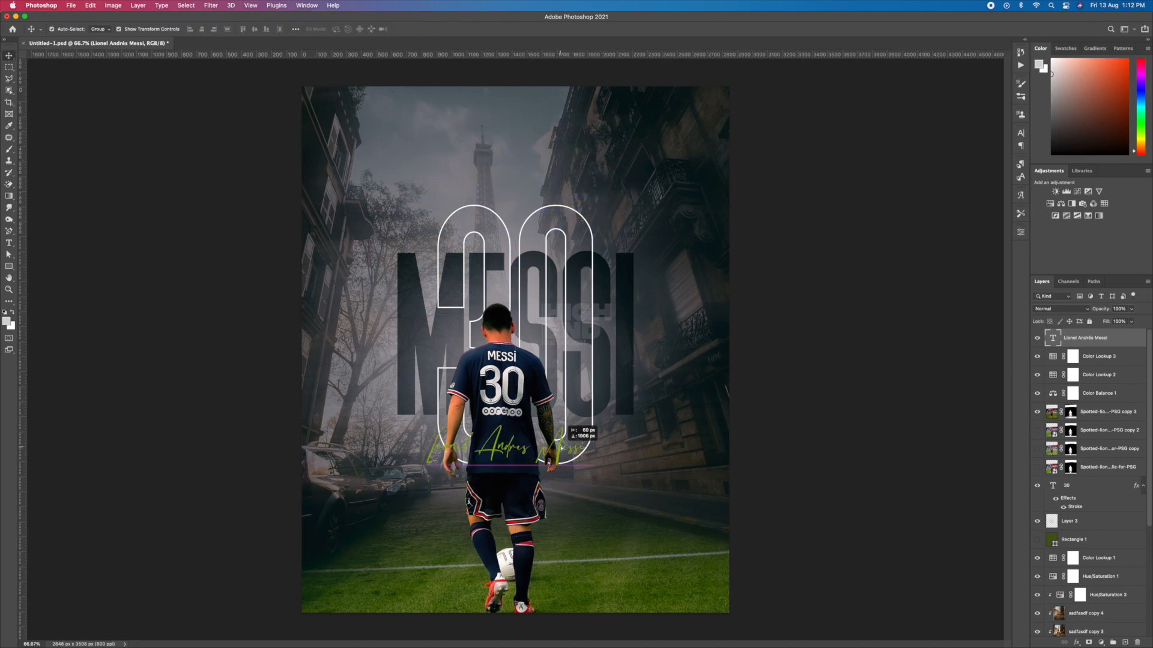
Step: Centre the Lionel Andrés Messi text horizontally on the Background layer at the height of the player's hips
{"action": "scroll", "coordinate": [1090, 450], "scroll_direction": "down", "scroll_amount": 10}
{"action": "left_click", "coordinate": [1090, 625], "text": "super"}
{"action": "left_click", "coordinate": [202, 29]}
{"action": "left_click", "coordinate": [1089, 626], "text": "super"}
{"action": "scroll", "coordinate": [1090, 451], "scroll_direction": "up", "scroll_amount": 10}
Step: Change the font of the Lionel Andrés Messi text to Angello
{"action": "double_click", "coordinate": [515, 450]}
{"action": "left_click", "coordinate": [136, 29]}
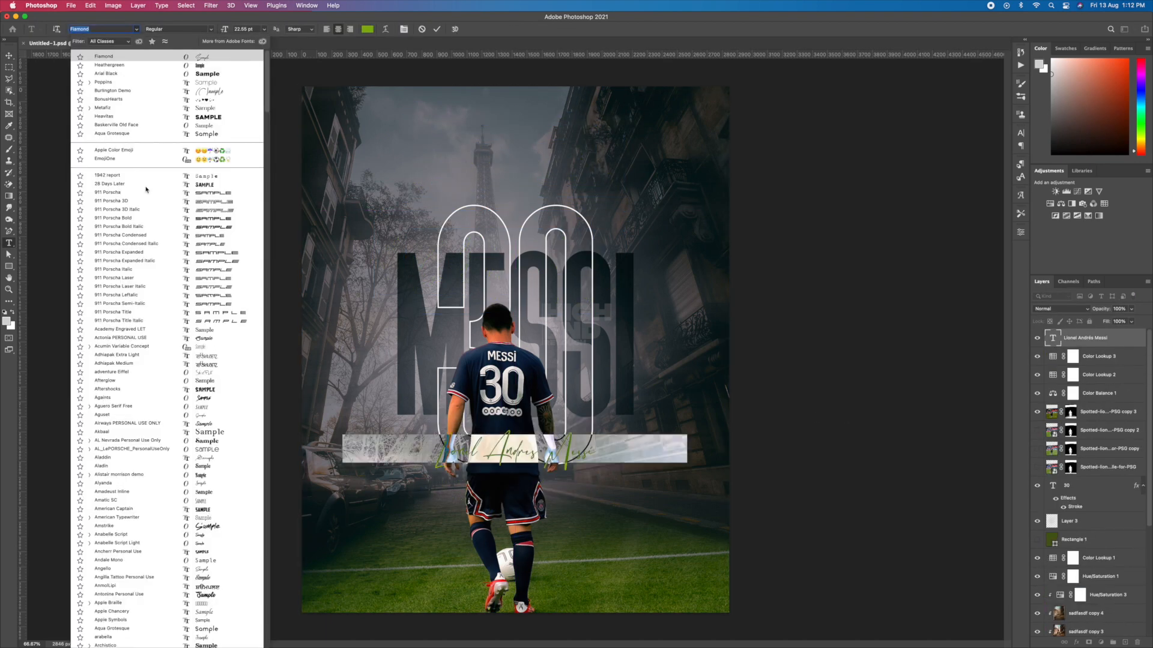
{"action": "scroll", "coordinate": [146, 190], "scroll_direction": "down", "scroll_amount": 3}
{"action": "scroll", "coordinate": [201, 244], "scroll_direction": "down", "scroll_amount": 3}
{"action": "left_click", "coordinate": [204, 271]}
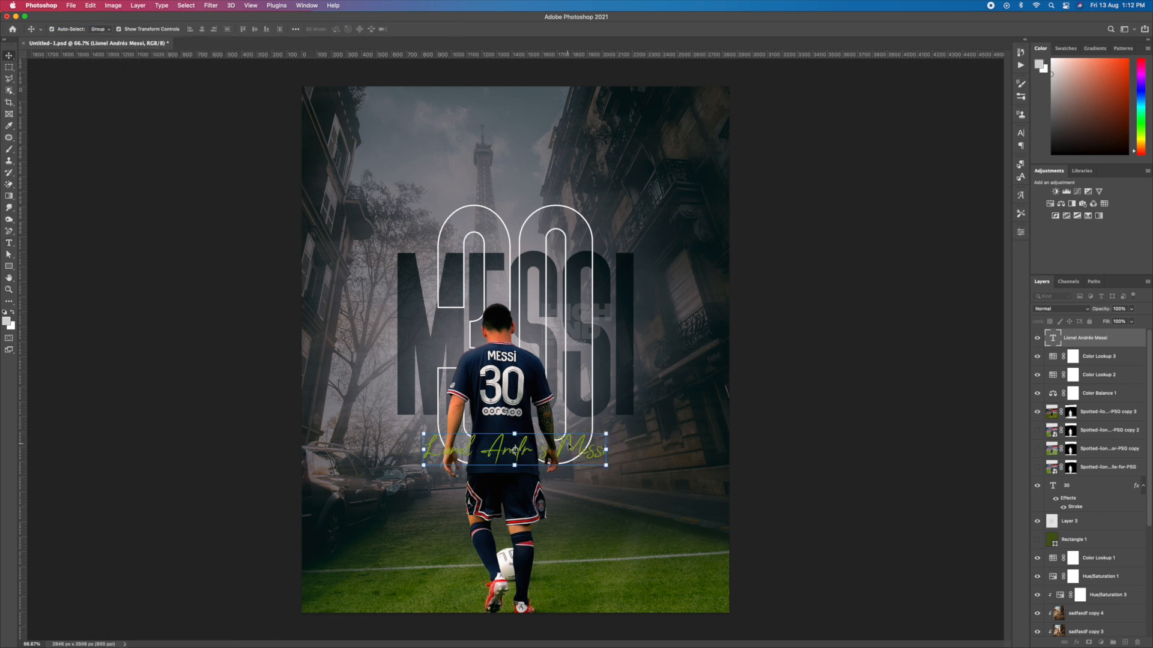
Step: Move the Lionel Andrés Messi text down over the player's shorts, colour it white and save the document
{"action": "left_click_drag", "start_coordinate": [570, 446], "coordinate": [586, 484]}
{"action": "left_click", "coordinate": [1020, 133]}
{"action": "left_click", "coordinate": [996, 186]}
{"action": "left_click", "coordinate": [816, 391]}
{"action": "left_click", "coordinate": [1014, 386]}
{"action": "left_click", "coordinate": [128, 162]}
{"action": "key", "text": "super+s"}
Step: Realign the white Lionel Andrés Messi text with the horizontal centre of the Background layer
{"action": "left_click", "coordinate": [564, 497]}
{"action": "scroll", "coordinate": [1089, 450], "scroll_direction": "down", "scroll_amount": 10}
{"action": "left_click", "coordinate": [1089, 627], "text": "super"}
{"action": "left_click", "coordinate": [202, 29]}
{"action": "left_click", "coordinate": [818, 463]}
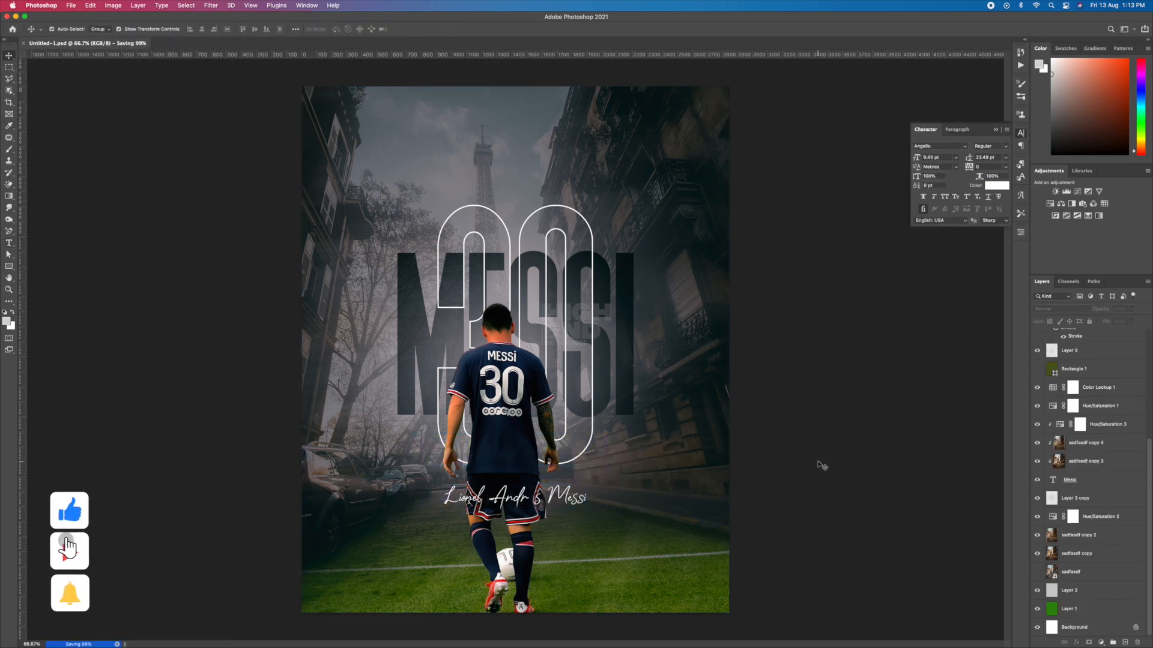
Step: Rotate all four player layers slightly clockwise about the player's feet to level the pitch line
{"action": "scroll", "coordinate": [1109, 521], "scroll_direction": "up", "scroll_amount": 10}
{"action": "left_click", "coordinate": [1106, 411]}
{"action": "left_click", "coordinate": [1106, 467], "text": "shift"}
{"action": "left_click_drag", "start_coordinate": [522, 423], "coordinate": [533, 603]}
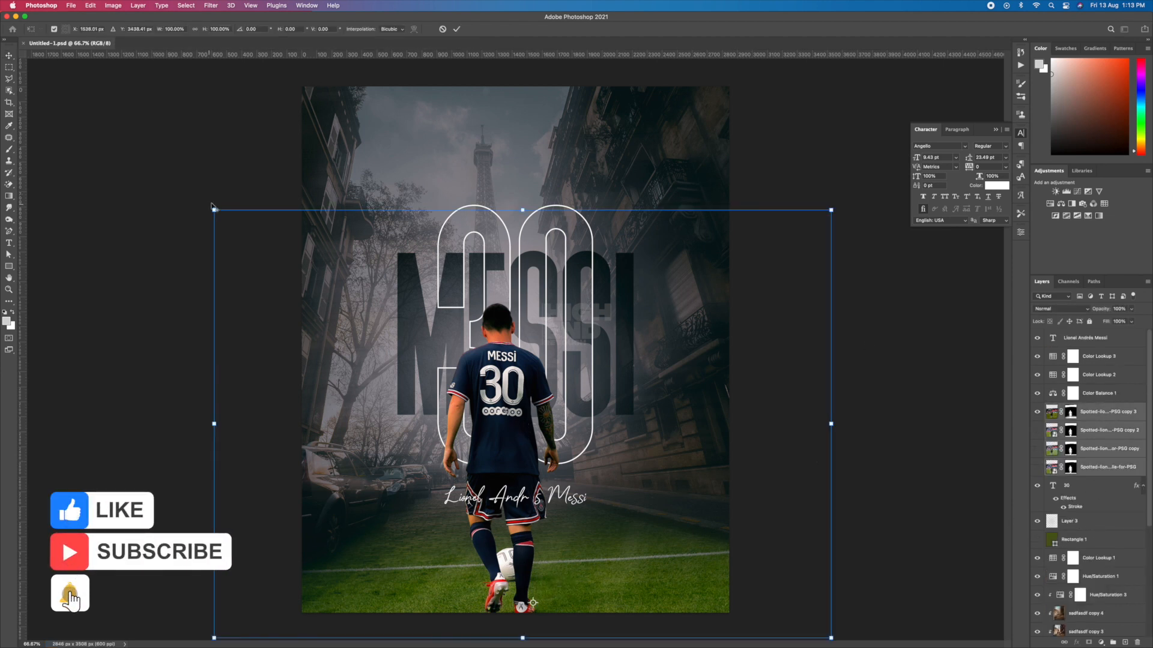
{"action": "left_click_drag", "start_coordinate": [206, 200], "coordinate": [216, 187]}
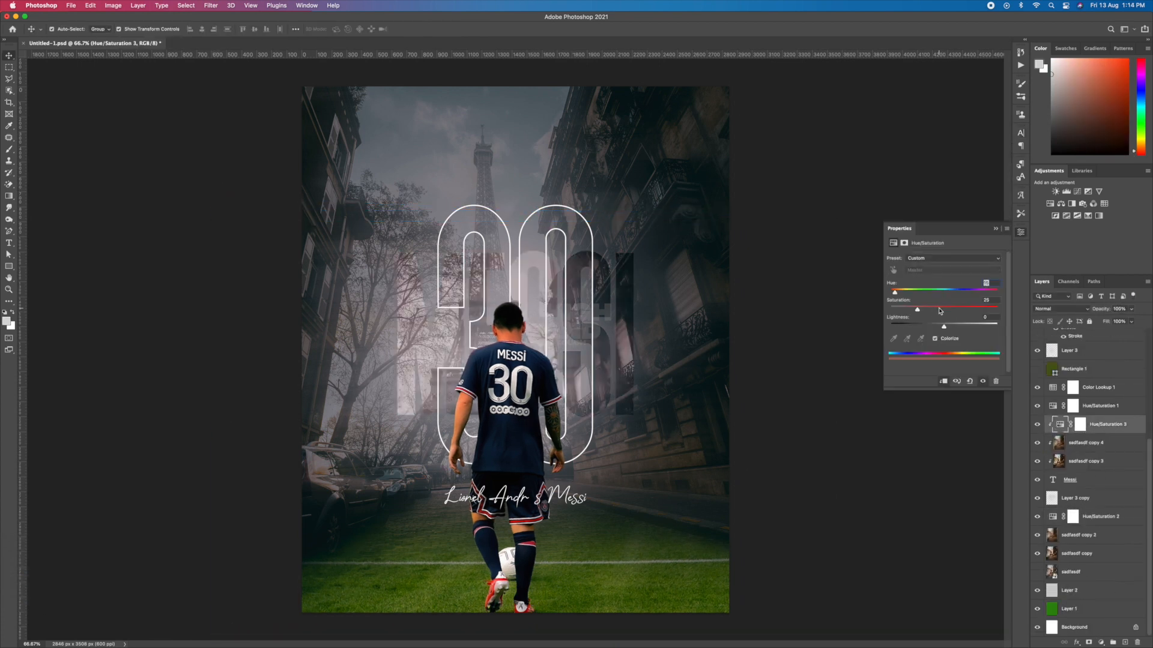
Step: Recolour the MESSI text deep red in Hue/Saturation 3 with hue 0, saturation about 89 and lightness about -65, and save
{"action": "left_click_drag", "start_coordinate": [940, 310], "coordinate": [908, 326]}
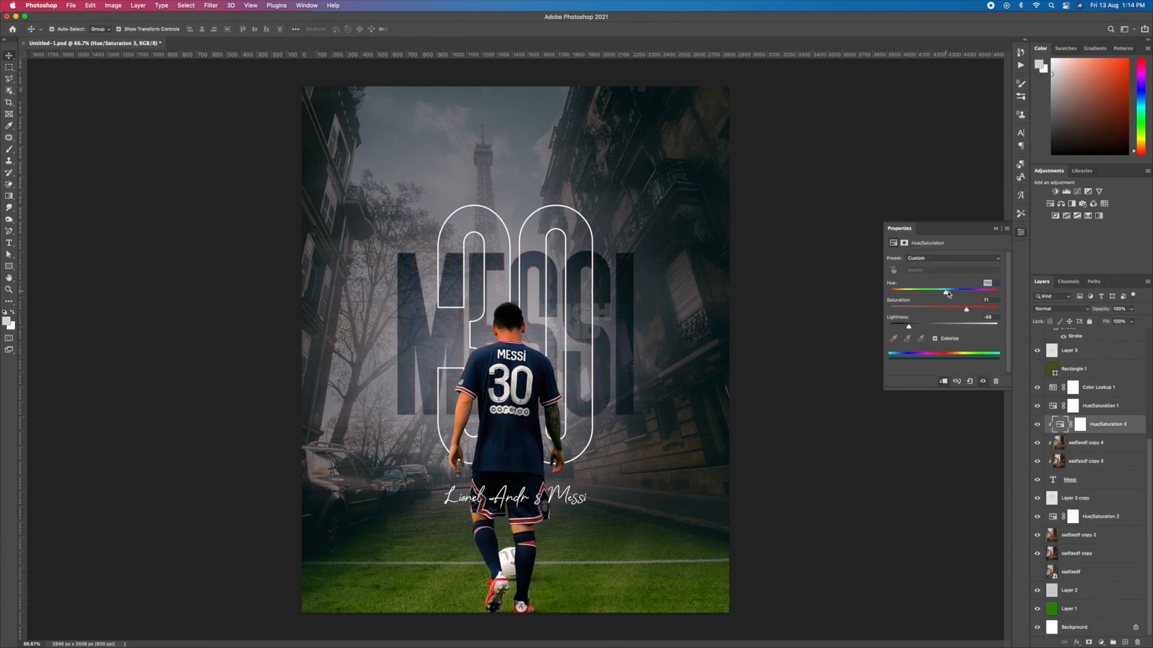
{"action": "left_click_drag", "start_coordinate": [948, 294], "coordinate": [950, 293]}
{"action": "left_click_drag", "start_coordinate": [967, 309], "coordinate": [985, 309]}
{"action": "left_click_drag", "start_coordinate": [908, 327], "coordinate": [915, 327]}
{"action": "left_click_drag", "start_coordinate": [950, 292], "coordinate": [1034, 296]}
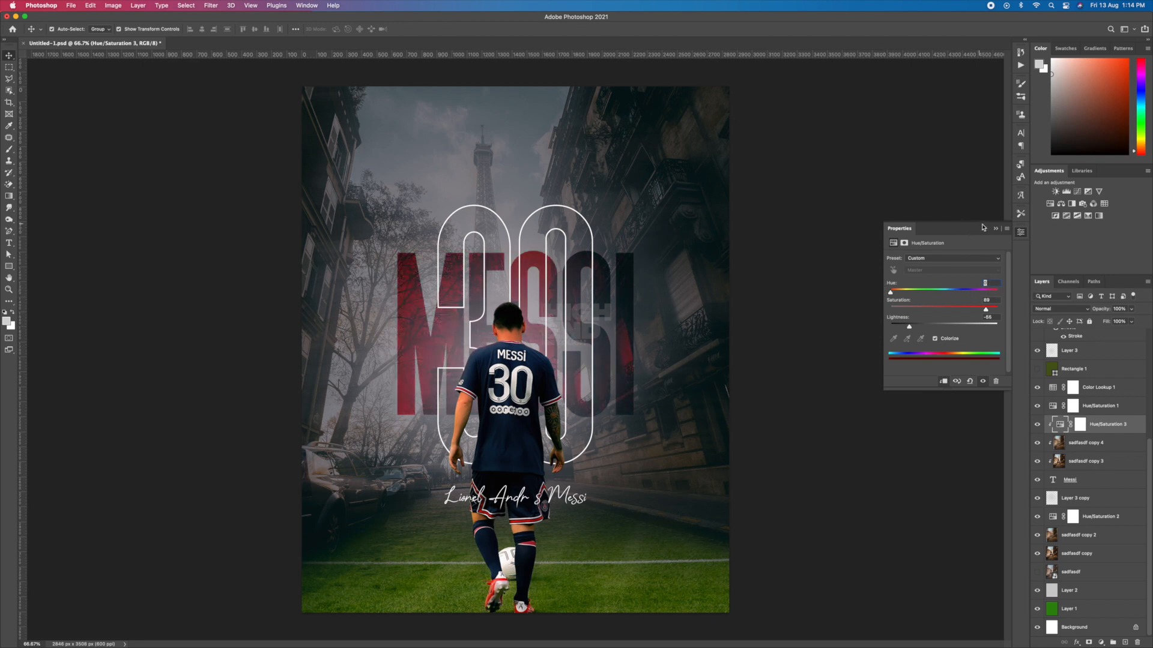
{"action": "key", "text": "super+s"}
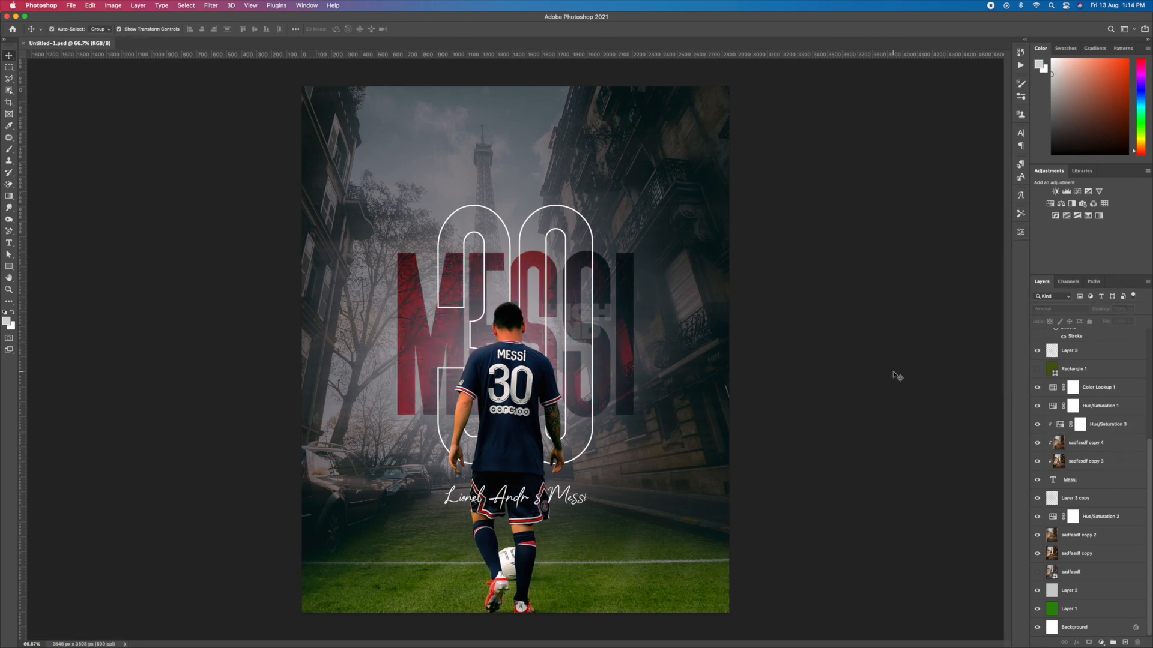
Step: Move the 30 and MESSI text layers slightly upward together
{"action": "key", "text": "super+z"}
{"action": "key", "text": "super+z"}
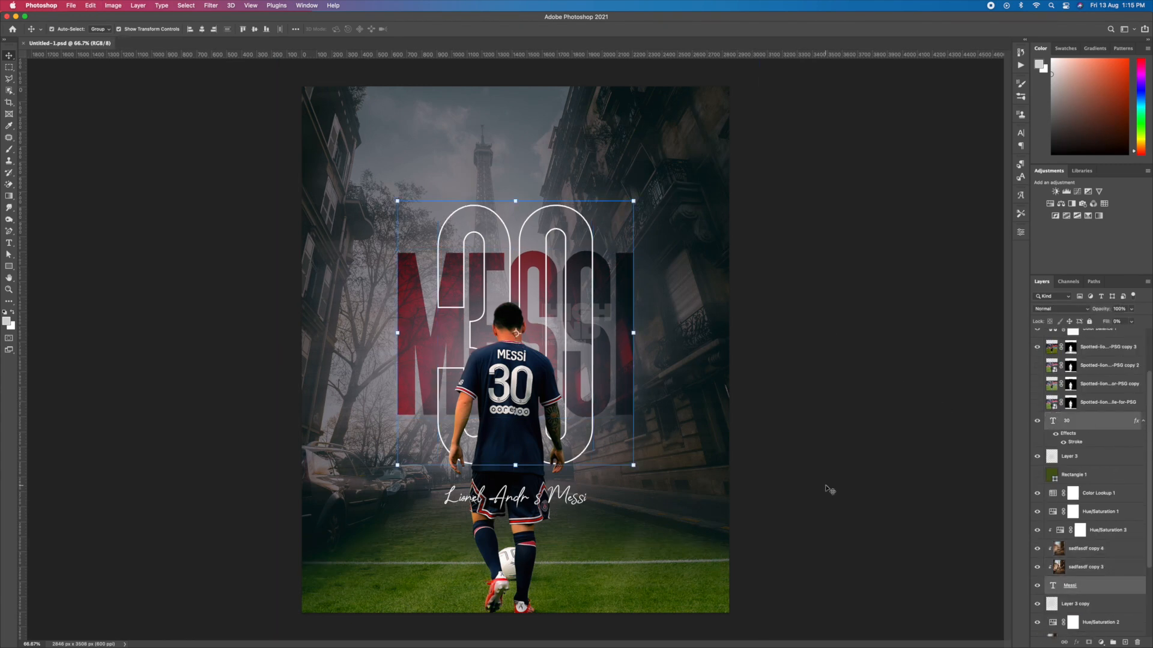
{"action": "key", "text": "super+shift+z"}
{"action": "key", "text": "super+shift+z"}
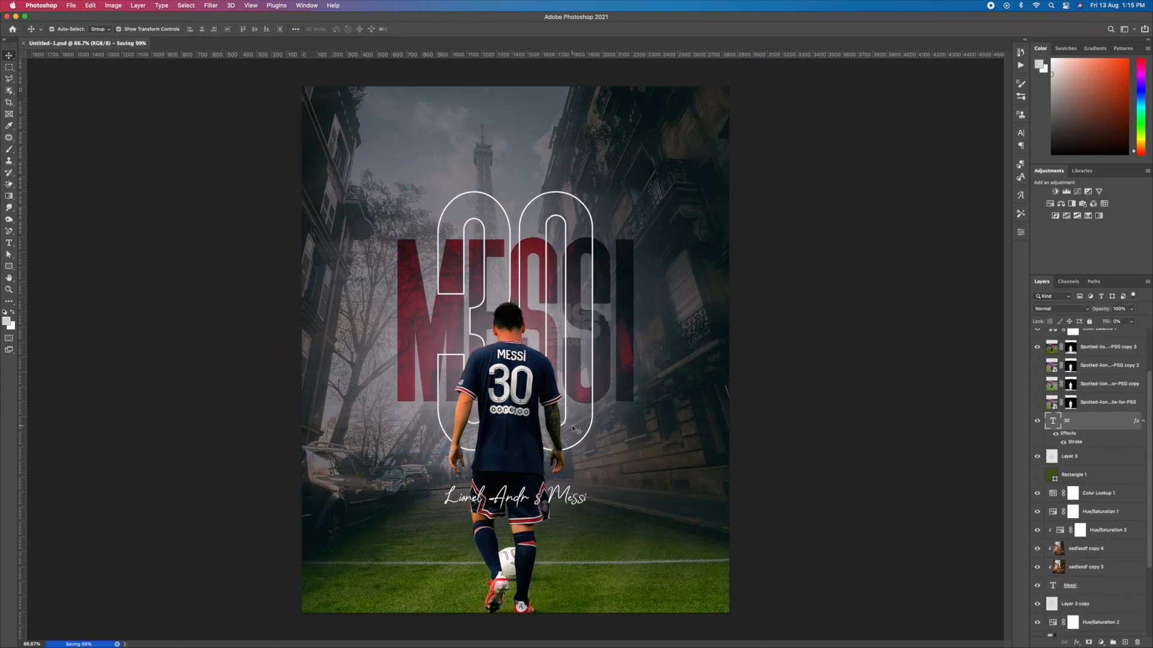
Step: Try a higher fill opacity on the 30 text layer
{"action": "double_click", "coordinate": [1054, 424]}
{"action": "left_click_drag", "start_coordinate": [1104, 322], "coordinate": [1119, 322]}
{"action": "key", "text": "super+z"}
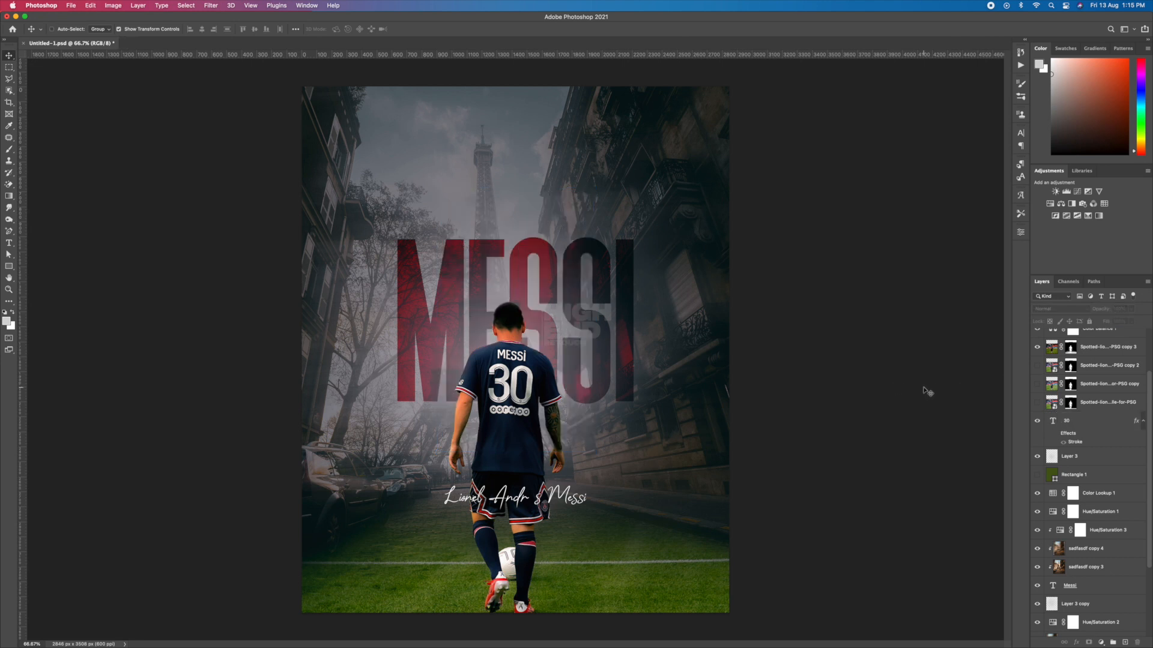
Step: Make the 30 layer's effects visible again and confirm its stroke settings
{"action": "left_click", "coordinate": [1057, 499]}
{"action": "double_click", "coordinate": [1074, 506]}
{"action": "key", "text": "Return"}
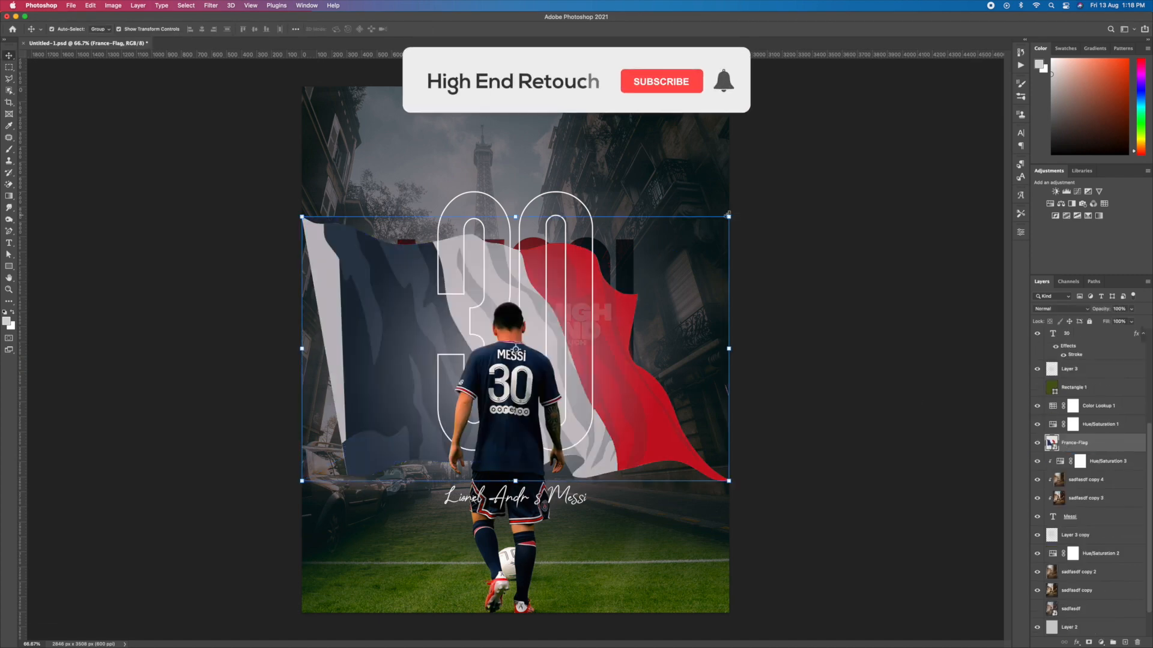
Step: Shrink the France-Flag image and move it up over the MESSI text behind the player
{"action": "left_click_drag", "start_coordinate": [700, 218], "coordinate": [678, 239]}
{"action": "left_click_drag", "start_coordinate": [592, 290], "coordinate": [596, 255]}
{"action": "key", "text": "Return"}
Step: Clip France-Flag to the MESSI text beneath Hue/Saturation 3 and place a duplicate of the flag under the text layer
{"action": "mouse_move", "coordinate": [1074, 443]}
{"action": "left_mouse_down"}
{"action": "mouse_move", "coordinate": [1072, 503]}
{"action": "mouse_move", "coordinate": [1083, 442]}
{"action": "left_mouse_up"}
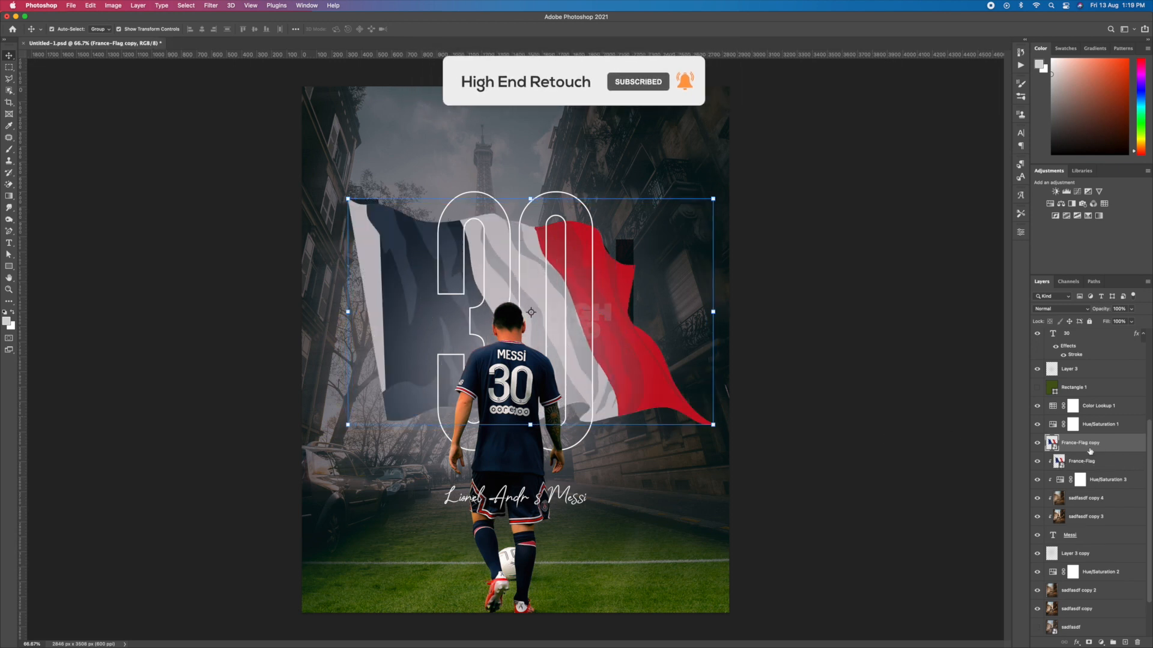
{"action": "scroll", "coordinate": [1094, 521], "scroll_direction": "down", "scroll_amount": 1}
{"action": "left_click_drag", "start_coordinate": [1085, 434], "coordinate": [1096, 454]}
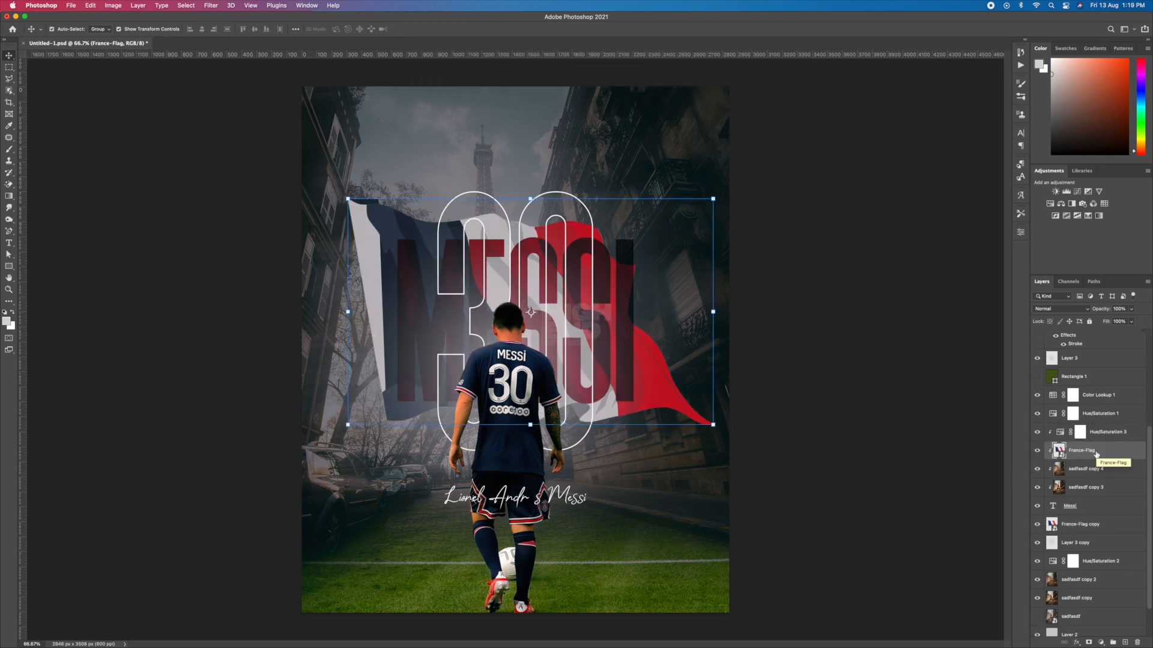
Step: Hide the outlined 30 text layer
{"action": "scroll", "coordinate": [1096, 455], "scroll_direction": "up", "scroll_amount": 5}
{"action": "left_click", "coordinate": [1037, 485]}
{"action": "scroll", "coordinate": [1097, 529], "scroll_direction": "down", "scroll_amount": 4}
Step: Cycle through blend modes on the France-Flag copy layer to blend the flag into the street background
{"action": "left_click", "coordinate": [1087, 557]}
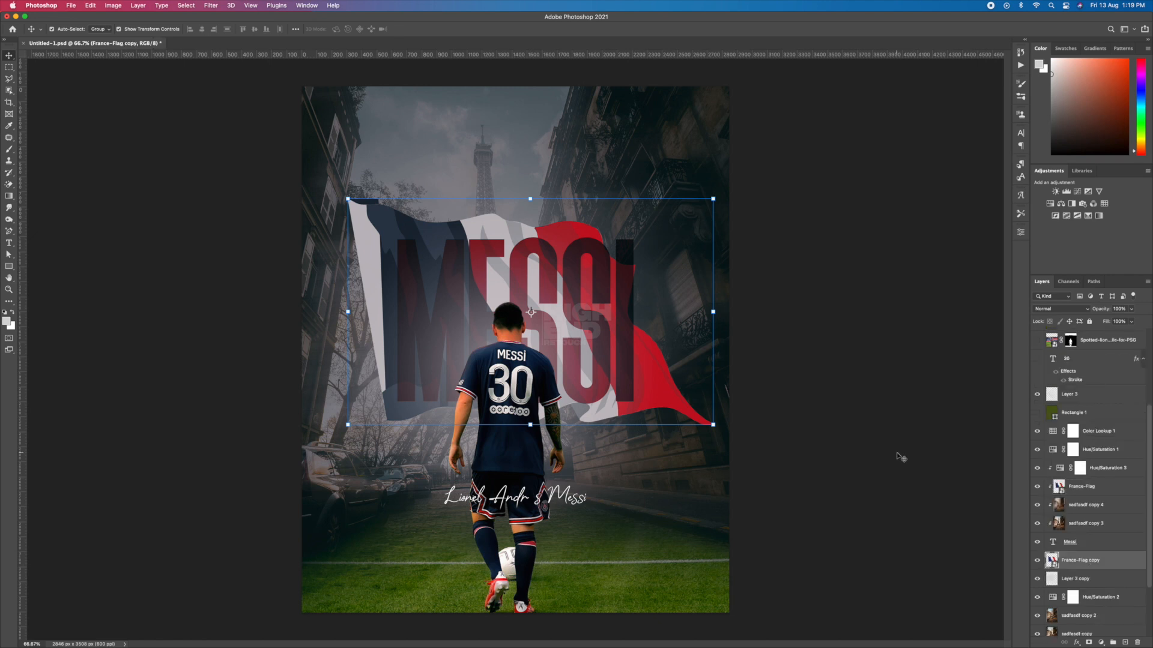
{"action": "key", "text": "shift+plus"}
{"action": "key", "text": "shift+plus"}
{"action": "key", "text": "shift+plus"}
{"action": "key", "text": "shift+plus"}
{"action": "key", "text": "shift+plus"}
{"action": "key", "text": "shift+plus"}
{"action": "key", "text": "shift+plus"}
{"action": "key", "text": "shift+plus"}
{"action": "key", "text": "shift+plus"}
{"action": "key", "text": "shift+plus"}
{"action": "key", "text": "shift+plus"}
{"action": "key", "text": "shift+plus"}
{"action": "key", "text": "shift+plus"}
{"action": "key", "text": "shift+plus"}
{"action": "key", "text": "shift+plus"}
{"action": "key", "text": "shift+plus"}
{"action": "key", "text": "shift+plus"}
{"action": "key", "text": "shift+plus"}
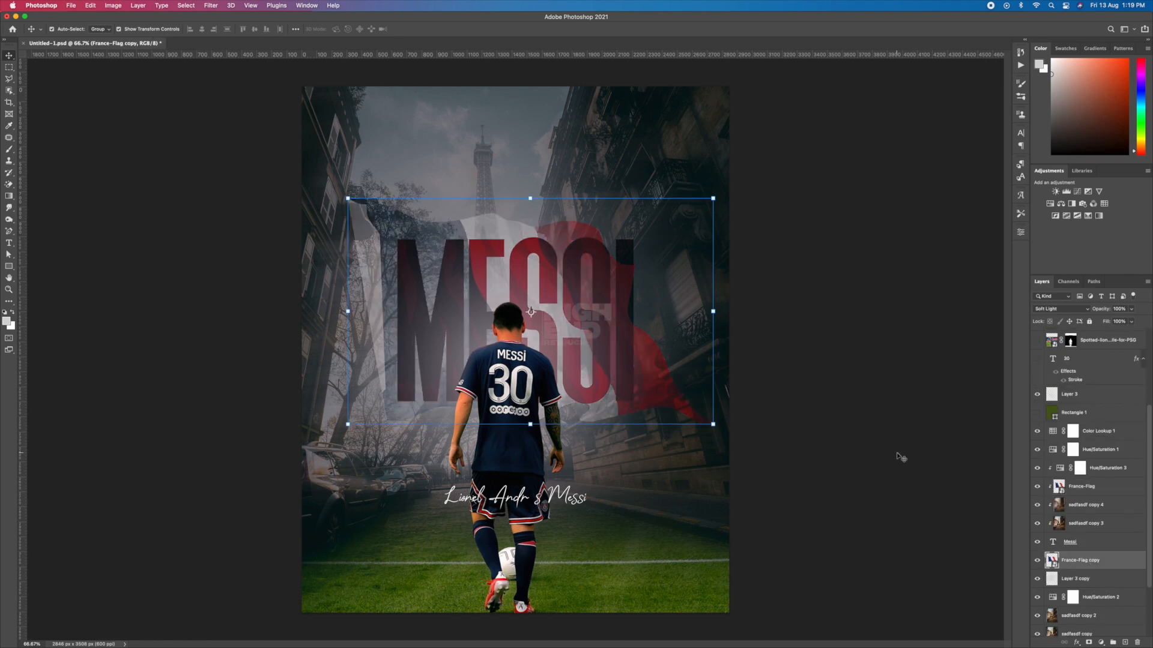
{"action": "left_click", "coordinate": [849, 485]}
{"action": "key", "text": "super+z"}
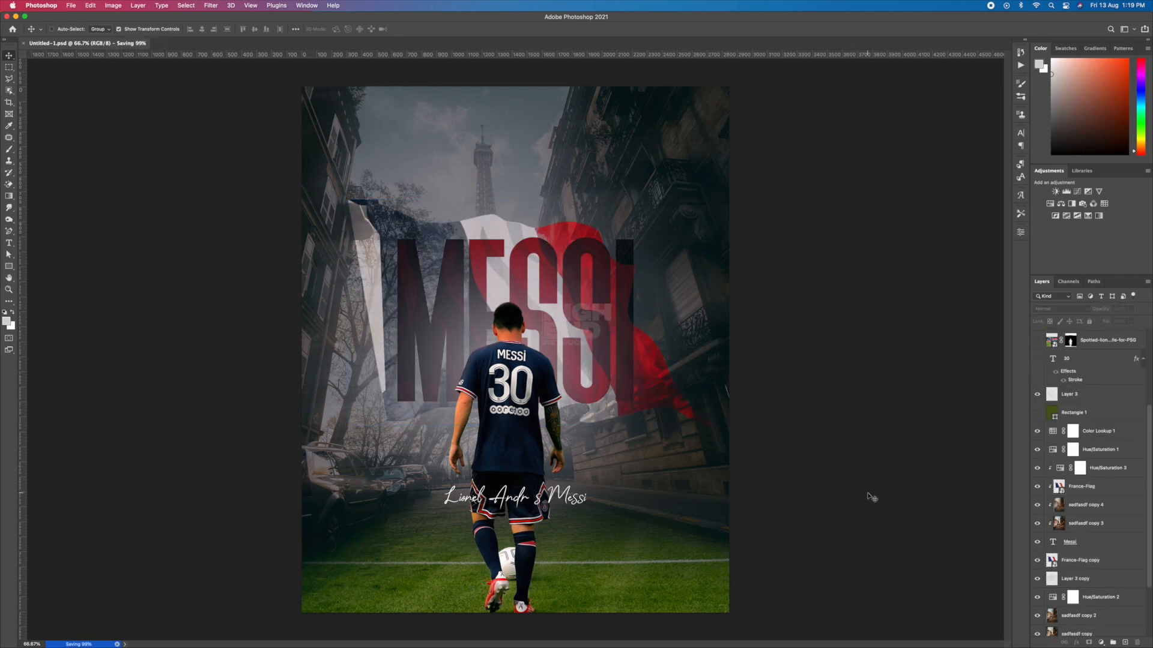
Step: Show the 30 text layer again and thin its inside stroke
{"action": "scroll", "coordinate": [1077, 428], "scroll_direction": "up", "scroll_amount": 5}
{"action": "left_click", "coordinate": [1037, 485]}
{"action": "left_click", "coordinate": [1087, 485]}
{"action": "double_click", "coordinate": [1074, 506]}
{"action": "key", "text": "Down"}
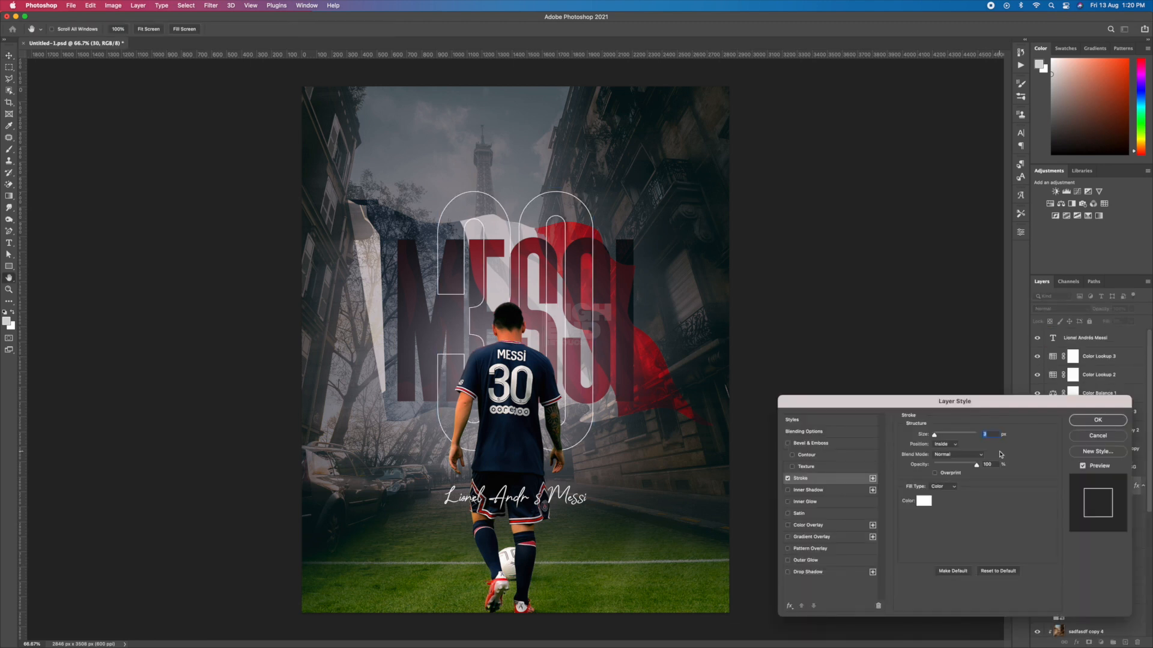
{"action": "key", "text": "Return"}
{"action": "left_click", "coordinate": [883, 480]}
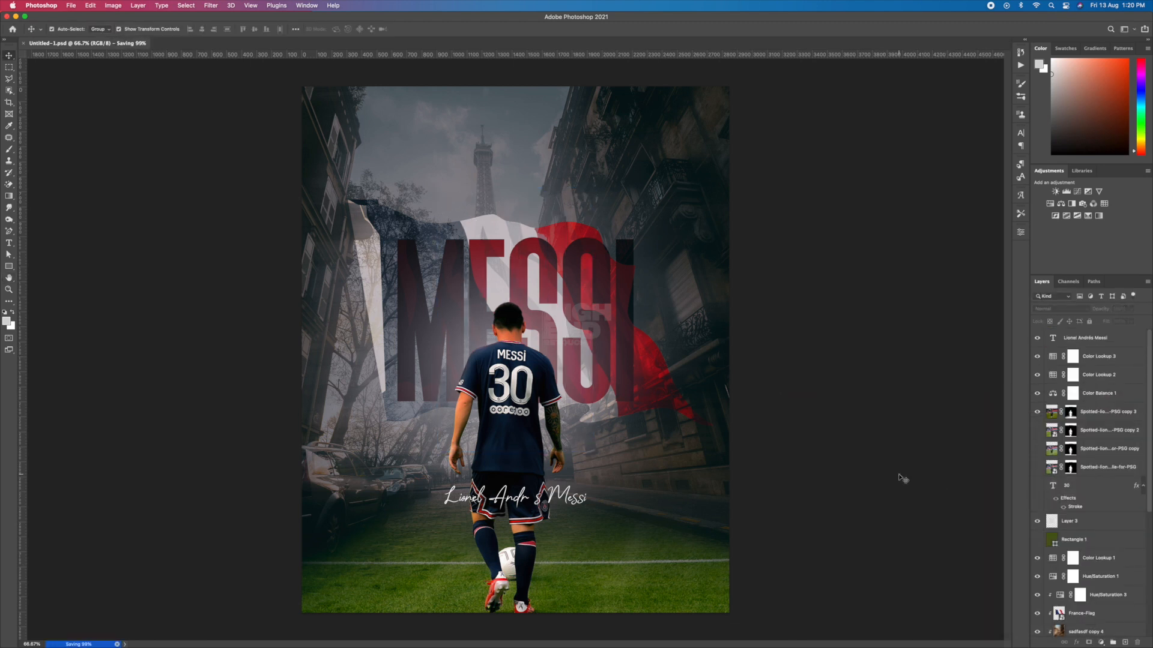
Step: Add a Hue/Saturation adjustment above the visible player layer and clip it to that layer
{"action": "left_click", "coordinate": [650, 589]}
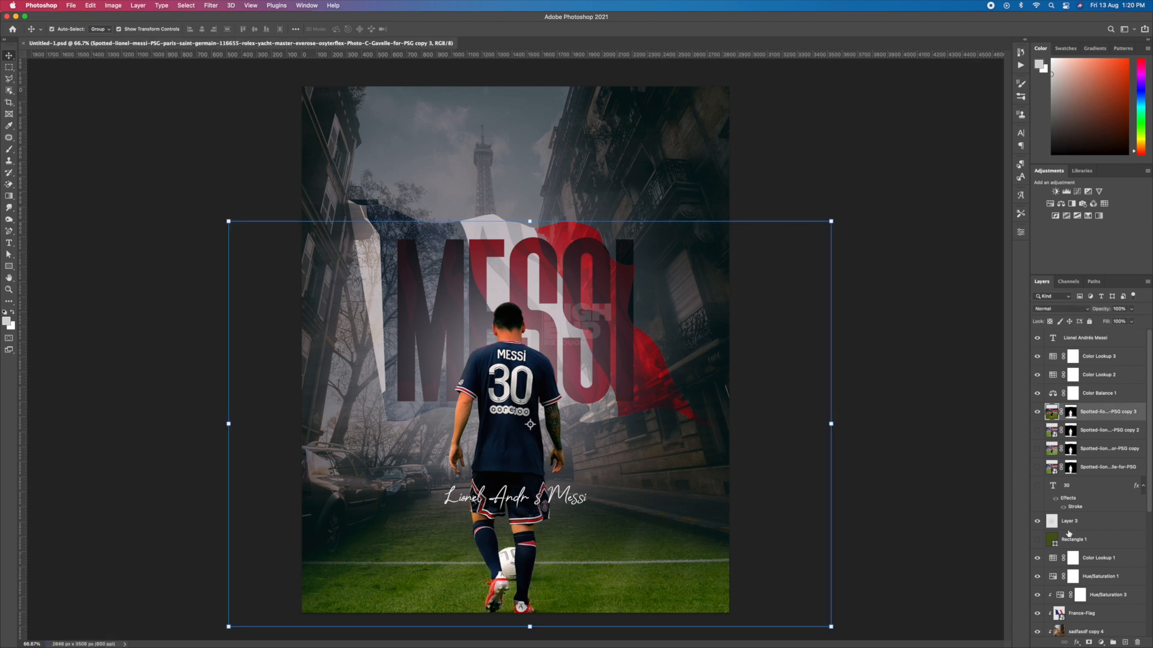
{"action": "left_click", "coordinate": [1099, 642]}
{"action": "left_click", "coordinate": [1109, 525]}
{"action": "left_click", "coordinate": [1108, 420], "text": "alt"}
Step: Fully desaturate the Greens in the new Hue/Saturation adjustment and lower the lightness to mute the grass
{"action": "left_click", "coordinate": [951, 270]}
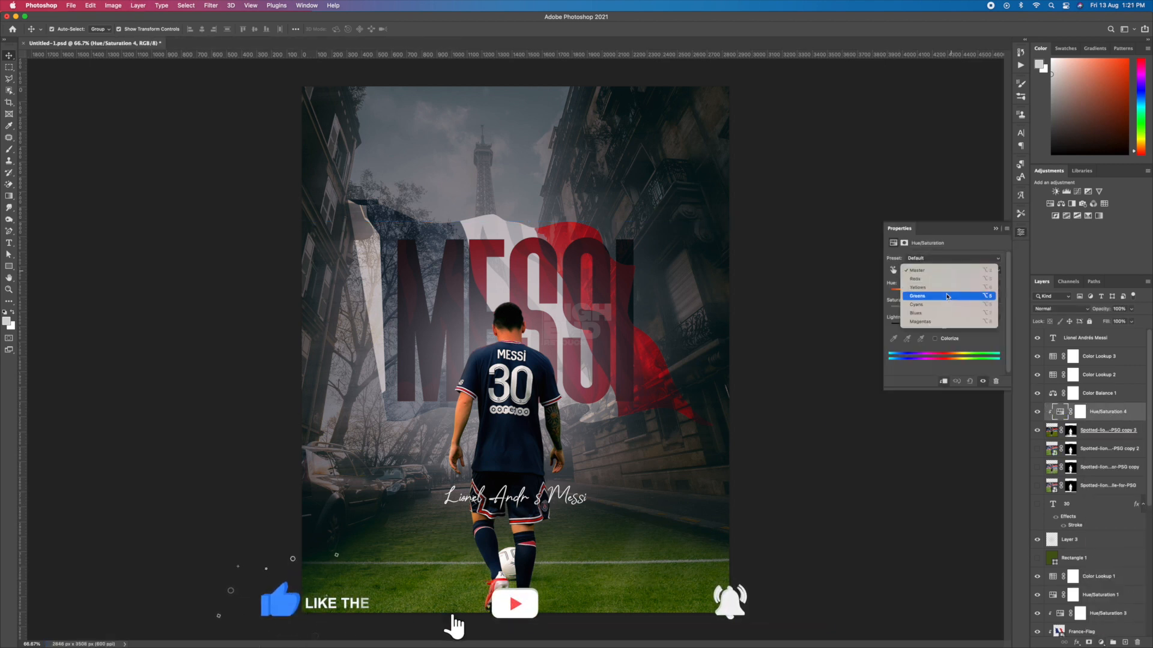
{"action": "left_click", "coordinate": [947, 297]}
{"action": "left_click_drag", "start_coordinate": [944, 309], "coordinate": [834, 300]}
{"action": "left_click", "coordinate": [942, 270]}
{"action": "left_click_drag", "start_coordinate": [943, 327], "coordinate": [920, 328]}
Step: Close the adjustment settings and lower the Hue/Saturation 4 layer's opacity to 73%
{"action": "left_click", "coordinate": [940, 261]}
{"action": "left_click", "coordinate": [995, 228]}
{"action": "left_click_drag", "start_coordinate": [1107, 309], "coordinate": [1093, 310]}
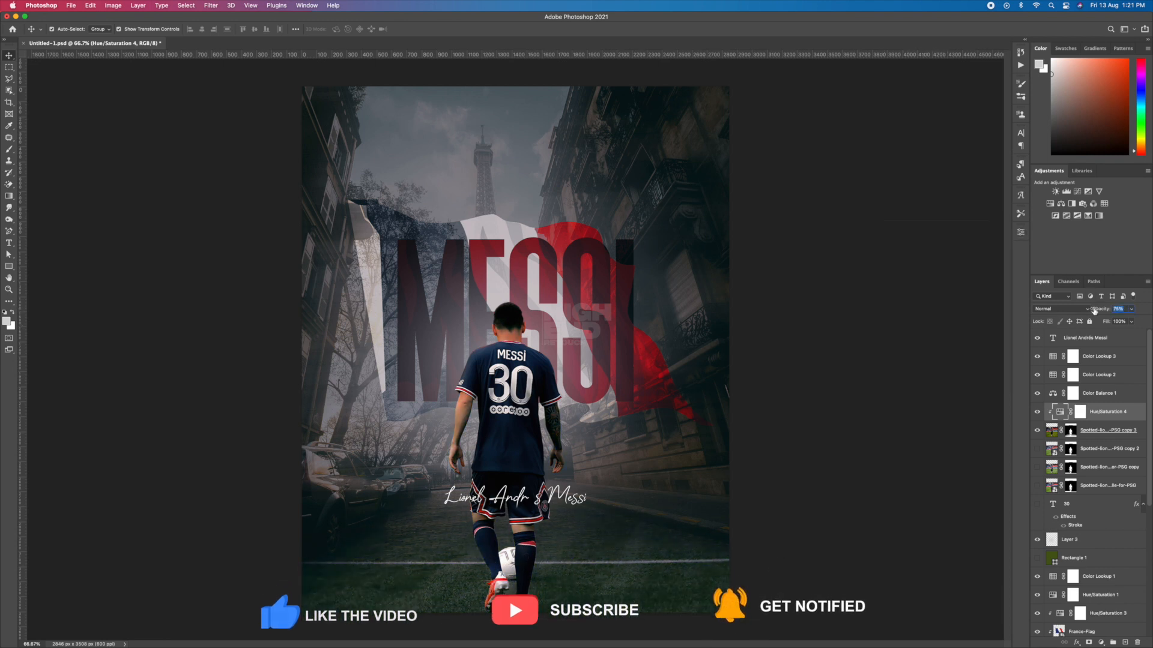
Step: Paint black with a smaller brush on the Hue/Saturation 4 mask to remove the effect from the player's upper body
{"action": "left_click", "coordinate": [9, 150]}
{"action": "right_click", "coordinate": [504, 326]}
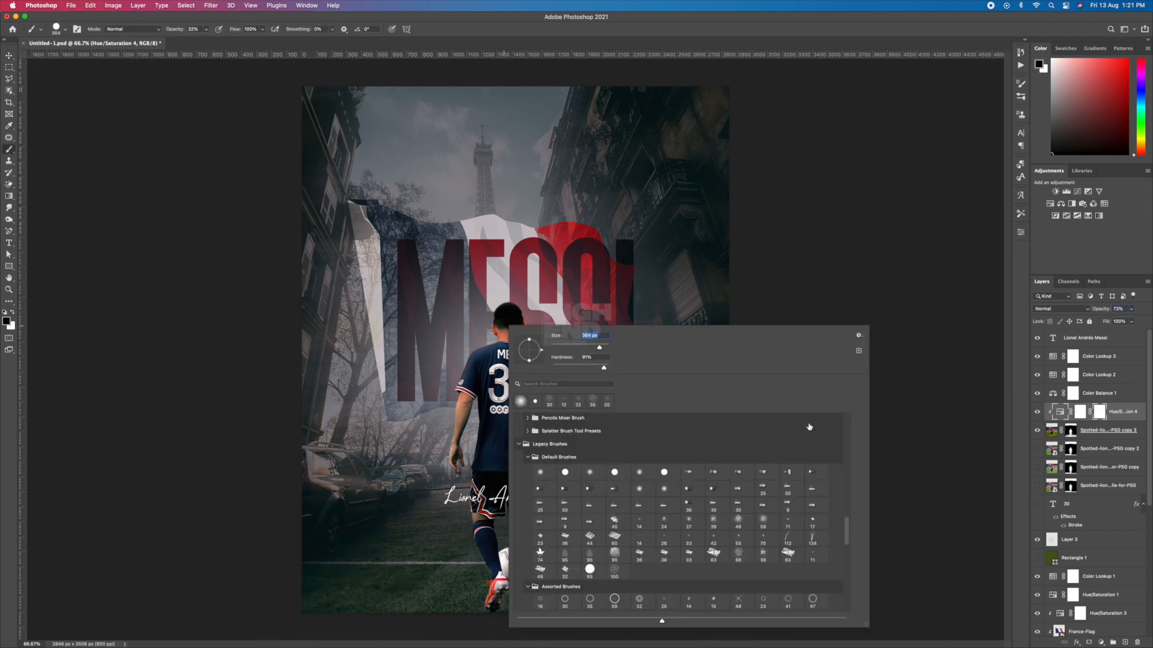
{"action": "left_click", "coordinate": [1079, 419]}
{"action": "right_click", "coordinate": [518, 482]}
{"action": "left_click_drag", "start_coordinate": [603, 366], "coordinate": [589, 366]}
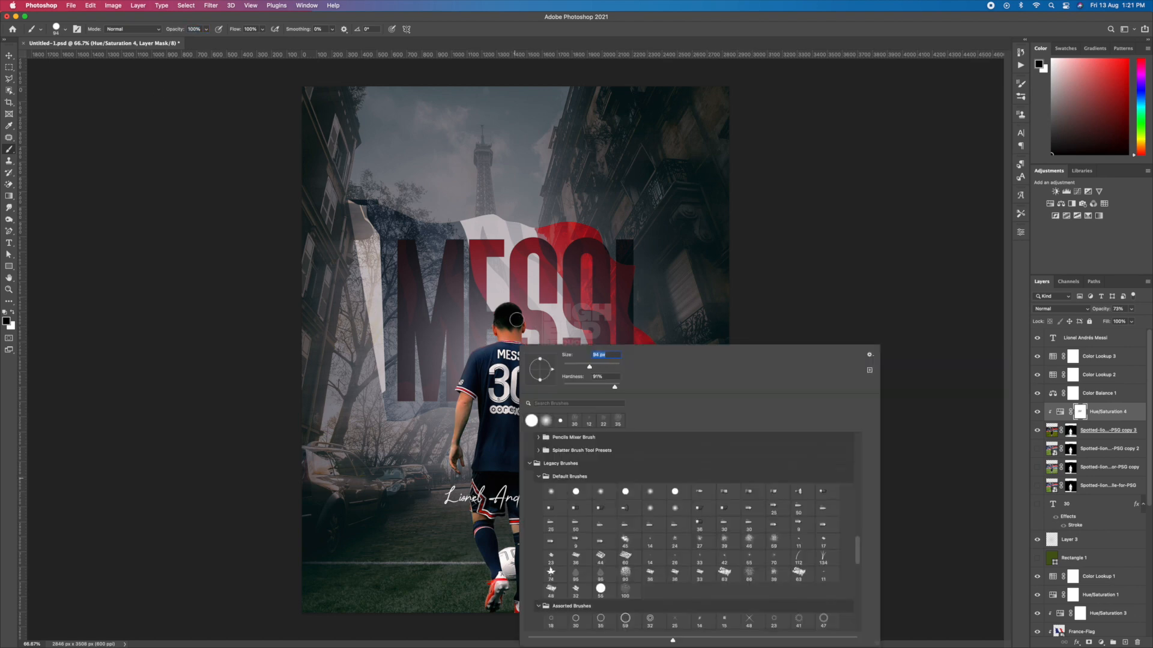
{"action": "key", "text": "Return"}
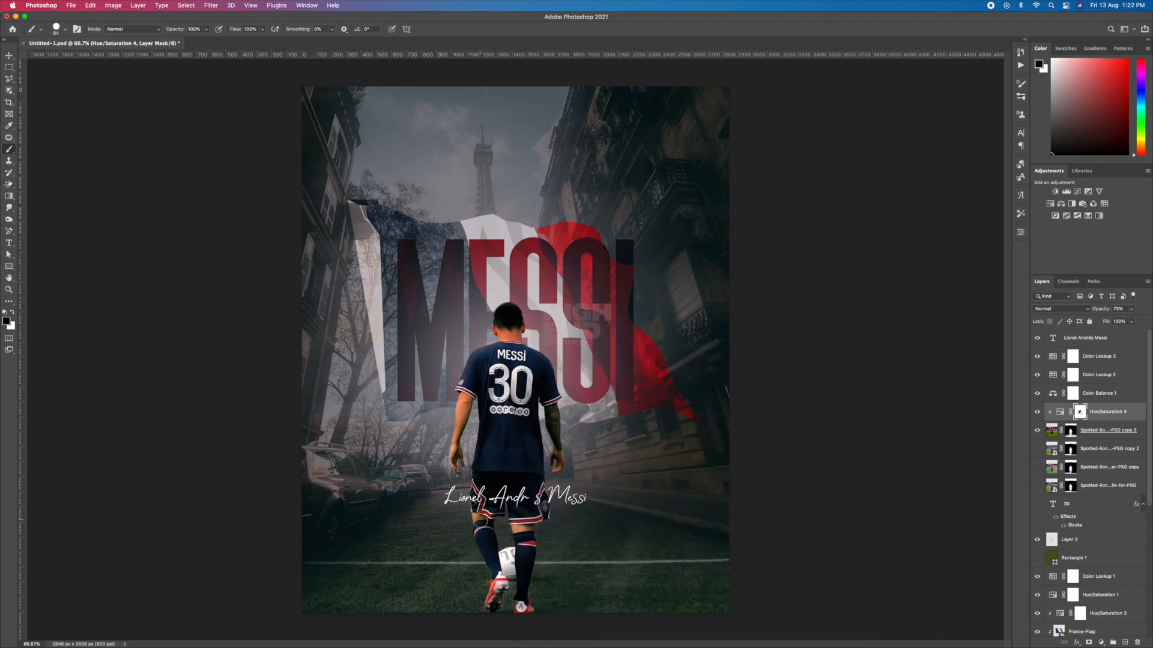
Step: Mask the Hue/Saturation 4 effect off the player's shorts, legs and boots using an even smaller black brush
{"action": "scroll", "coordinate": [489, 548], "scroll_direction": "up", "scroll_amount": 5}
{"action": "scroll", "coordinate": [489, 548], "scroll_direction": "down", "scroll_amount": 3}
{"action": "right_click", "coordinate": [499, 528]}
{"action": "left_click_drag", "start_coordinate": [571, 365], "coordinate": [560, 365]}
{"action": "left_click_drag", "start_coordinate": [458, 386], "coordinate": [505, 485]}
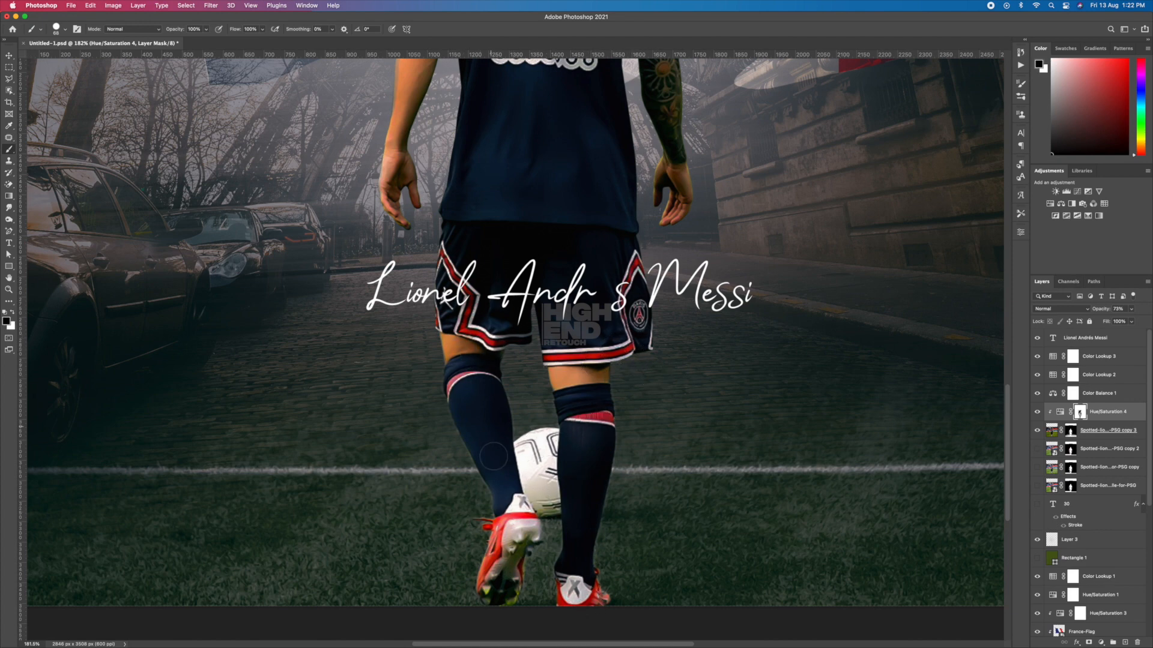
{"action": "key", "text": "super+0"}
{"action": "key", "text": "v"}
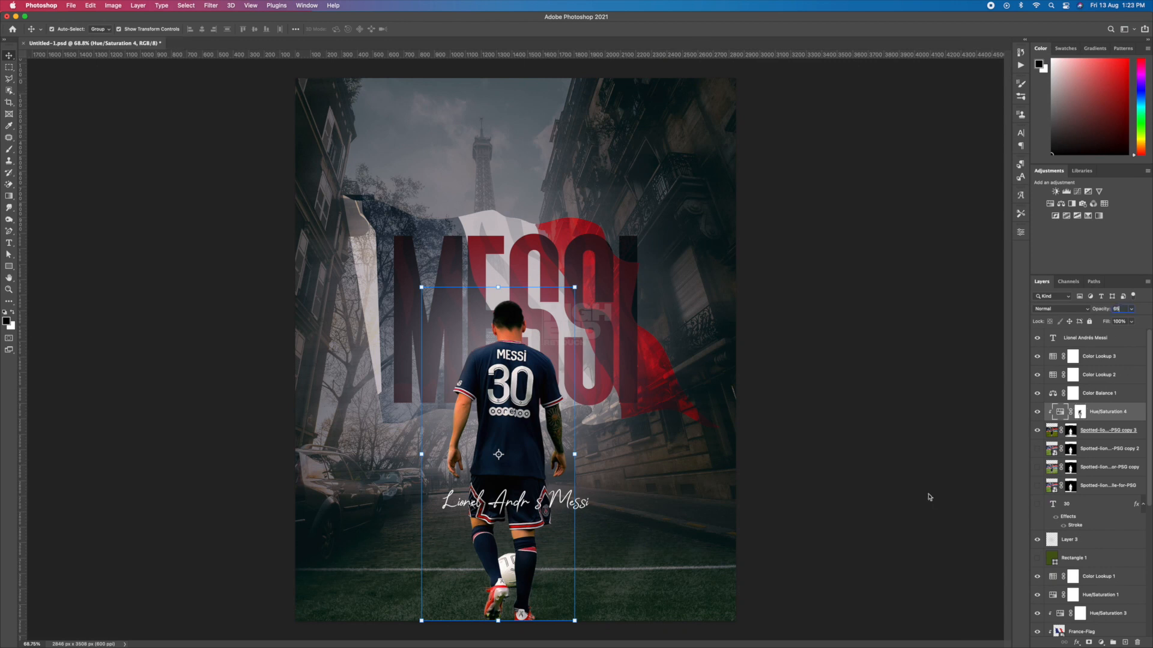
Step: Add a new top layer and set the foreground to a darkened version of the green sampled from the pitch
{"action": "left_click", "coordinate": [883, 495]}
{"action": "left_click", "coordinate": [708, 387], "text": "alt"}
{"action": "left_click", "coordinate": [684, 545], "text": "alt"}
{"action": "left_click", "coordinate": [1125, 642]}
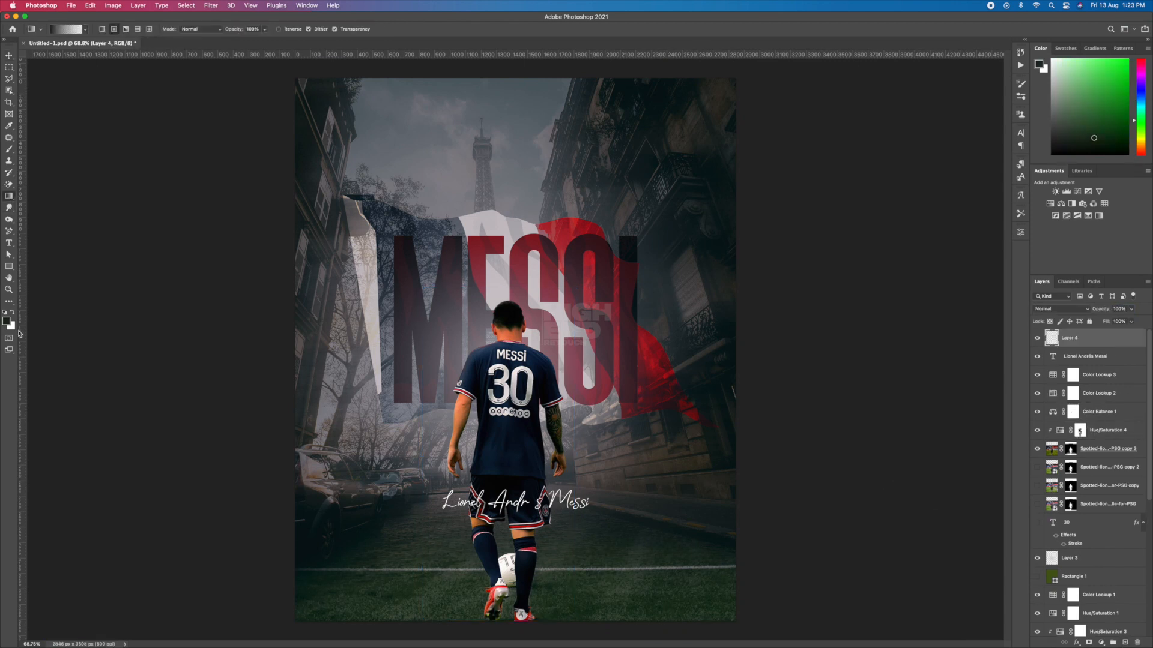
{"action": "left_click", "coordinate": [6, 321]}
{"action": "left_click", "coordinate": [829, 489]}
{"action": "left_click", "coordinate": [1014, 386]}
Step: Lay the dark fade on the new layer over the player's boots along the poster's lower edge and save the document
{"action": "key", "text": "v"}
{"action": "left_click_drag", "start_coordinate": [518, 601], "coordinate": [516, 481]}
{"action": "key", "text": "Return"}
{"action": "left_click", "coordinate": [817, 556]}
{"action": "key", "text": "super+minus"}
{"action": "key", "text": "super+s"}
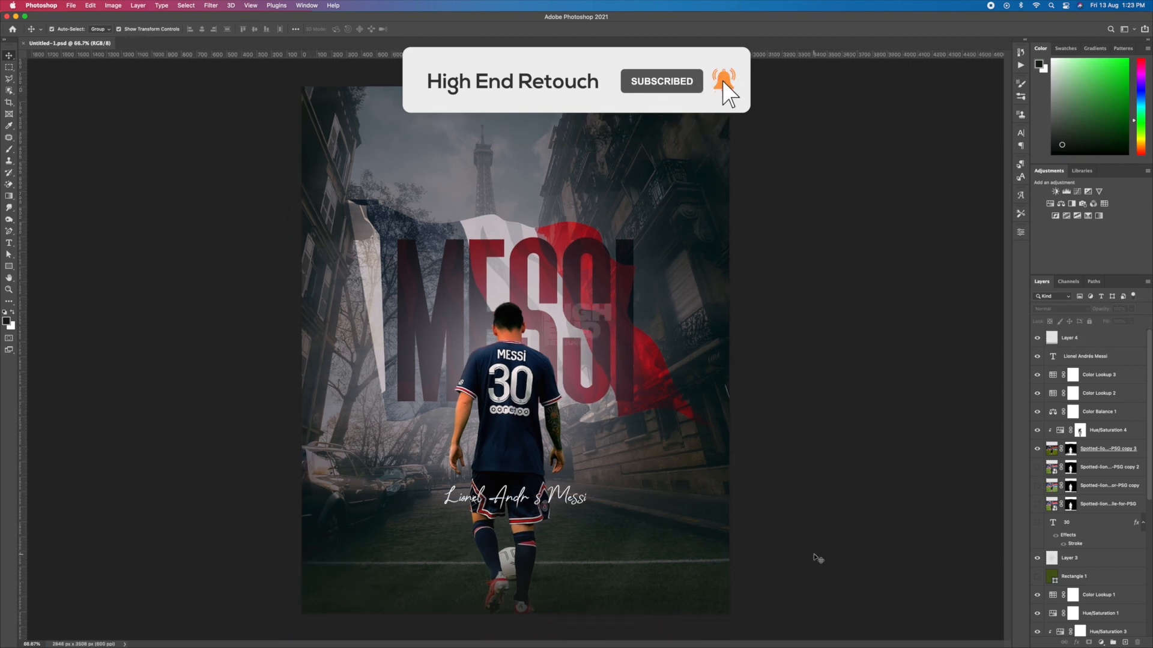
Step: Draw a rounded rectangle of about 2600 × 3370 px just inside the poster's edges
{"action": "right_click", "coordinate": [8, 266]}
{"action": "left_click", "coordinate": [48, 276]}
{"action": "left_click_drag", "start_coordinate": [321, 105], "coordinate": [322, 106]}
{"action": "left_click_drag", "start_coordinate": [719, 609], "coordinate": [711, 612]}
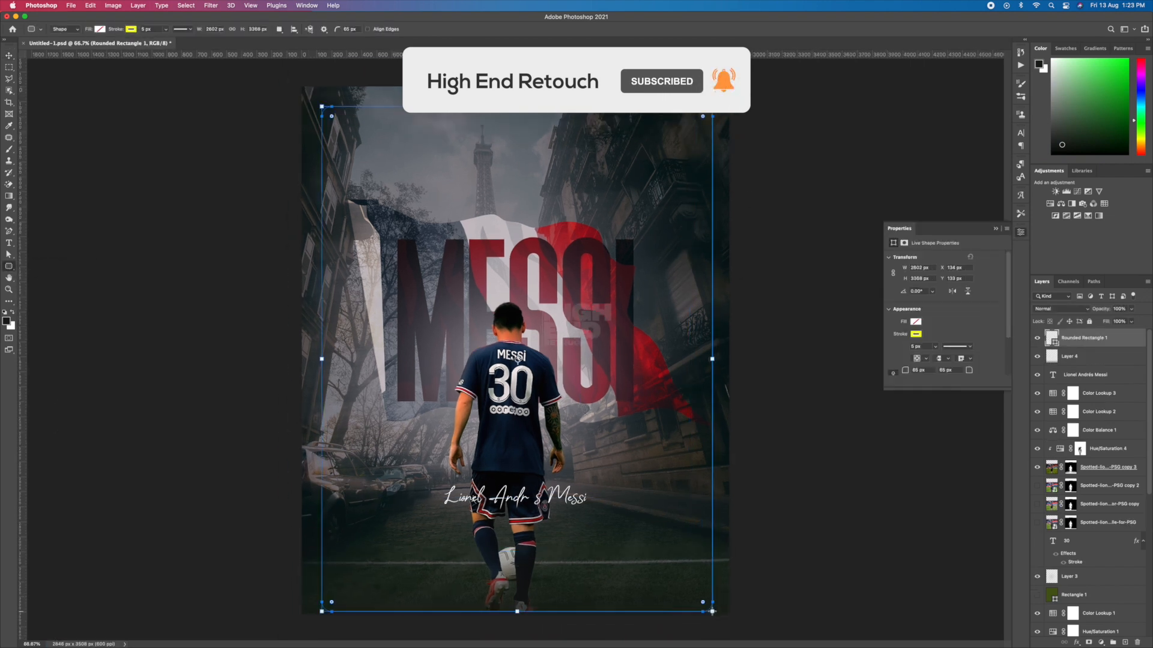
Step: Fill the rounded rectangle with white and enlarge its corner radius
{"action": "left_click", "coordinate": [1004, 227]}
{"action": "left_click", "coordinate": [100, 29]}
{"action": "left_click", "coordinate": [43, 77]}
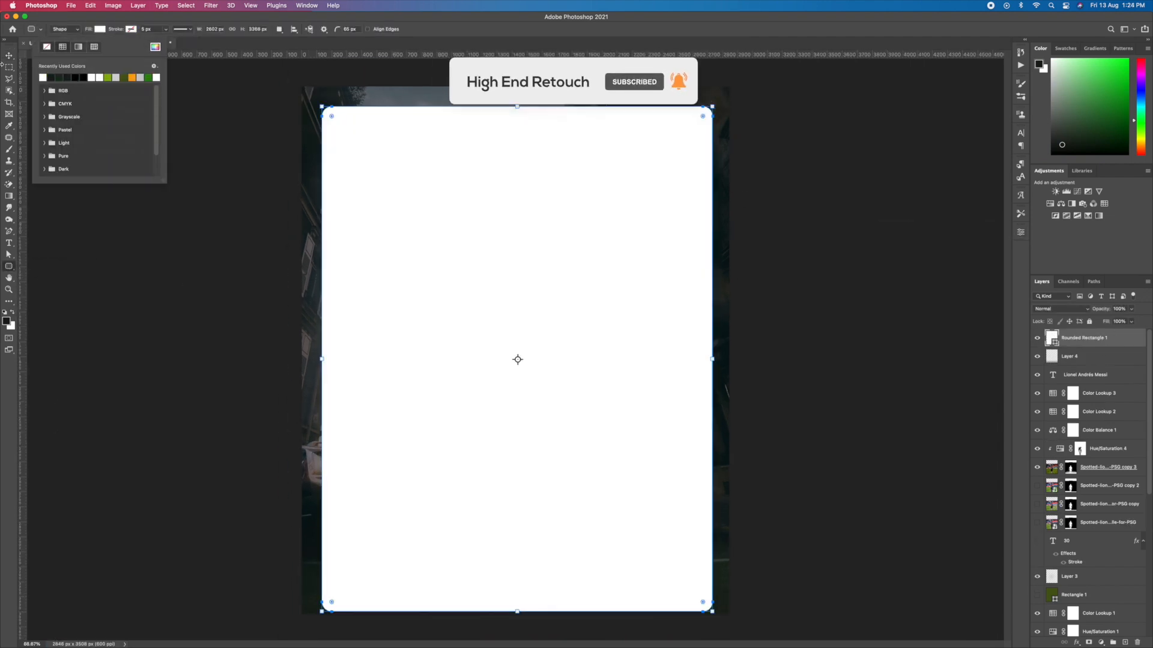
{"action": "key", "text": "v"}
{"action": "left_click_drag", "start_coordinate": [702, 116], "coordinate": [697, 123]}
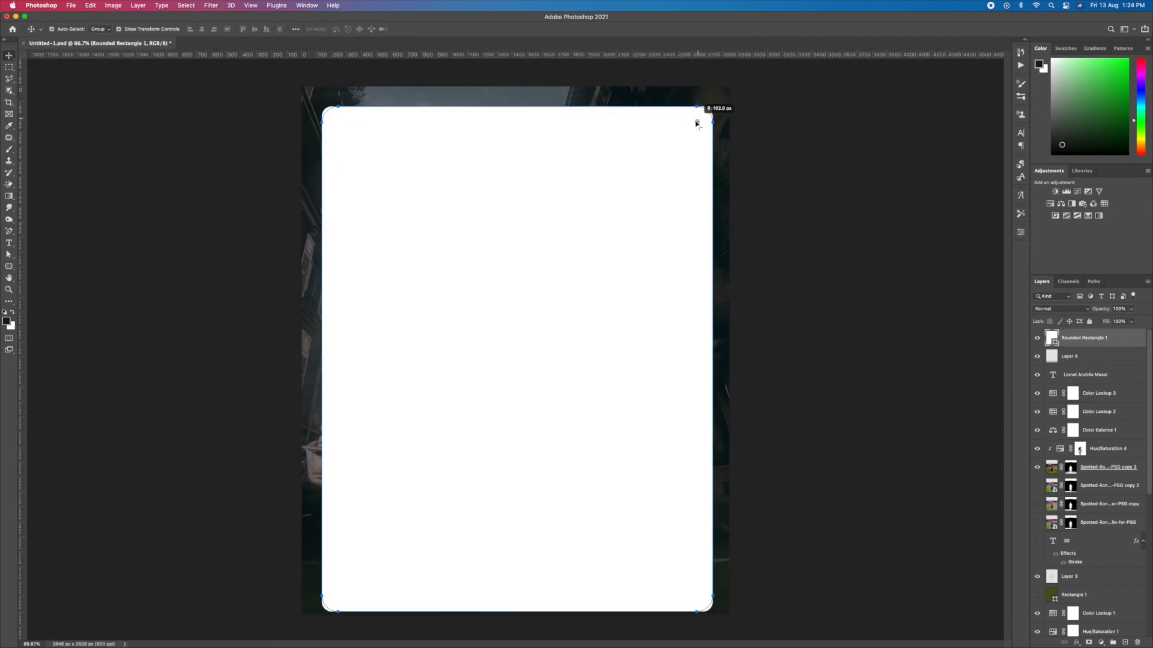
Step: Give the rounded rectangle a white 250 px outside Stroke so it acts as a border frame
{"action": "double_click", "coordinate": [1114, 338]}
{"action": "left_click", "coordinate": [802, 479]}
{"action": "left_click_drag", "start_coordinate": [932, 436], "coordinate": [981, 436]}
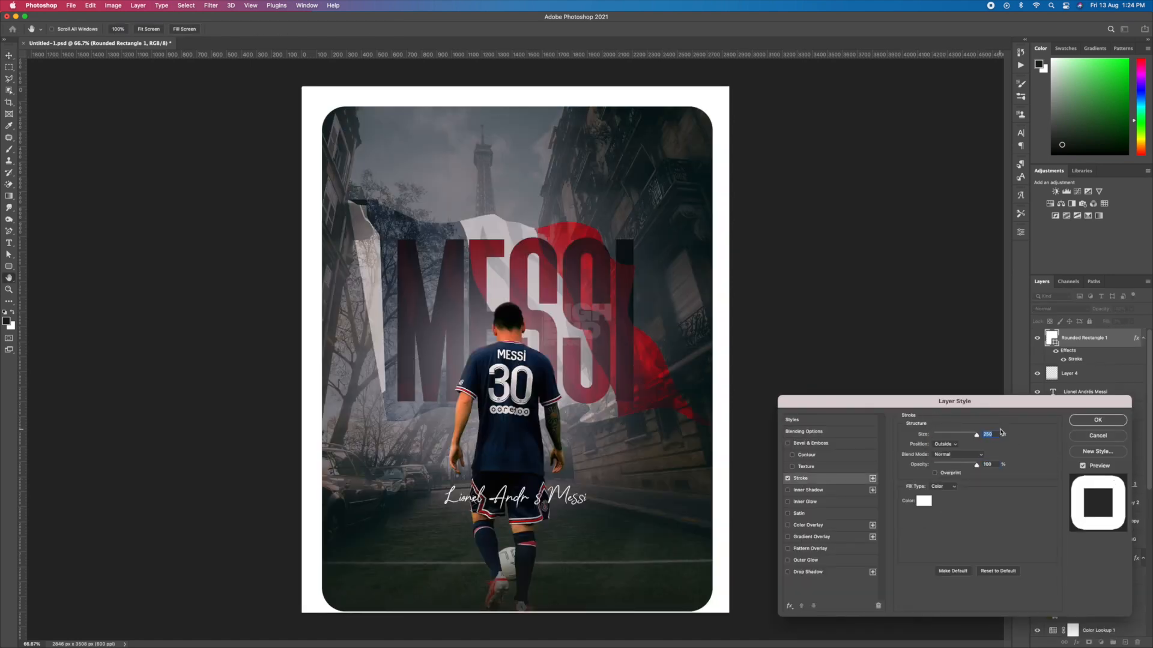
{"action": "left_click", "coordinate": [1096, 420]}
Step: Resize the border frame slightly and centre it vertically on the Background layer
{"action": "left_click_drag", "start_coordinate": [712, 359], "coordinate": [713, 343]}
{"action": "key", "text": "Return"}
{"action": "scroll", "coordinate": [1087, 433], "scroll_direction": "down", "scroll_amount": 10}
{"action": "left_click", "coordinate": [1086, 626], "text": "super"}
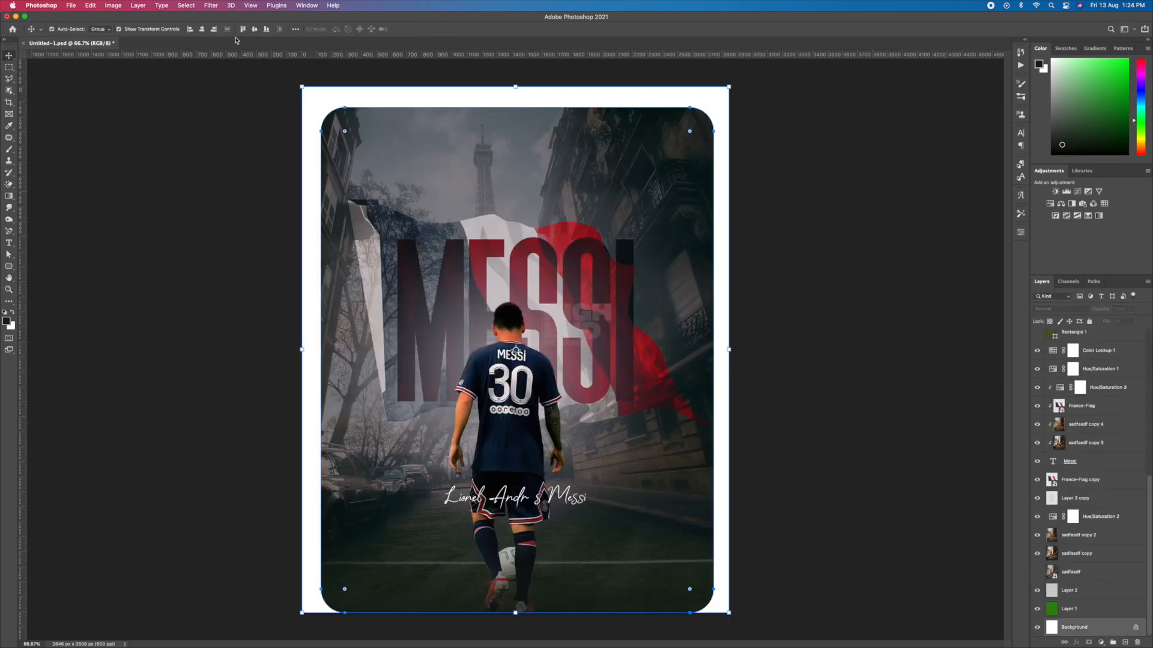
{"action": "left_click", "coordinate": [255, 29]}
{"action": "left_click", "coordinate": [318, 75]}
Step: Shorten the border frame slightly and tilt it a little counter-clockwise
{"action": "left_click", "coordinate": [587, 273]}
{"action": "left_click_drag", "start_coordinate": [515, 98], "coordinate": [515, 105]}
{"action": "left_click_drag", "start_coordinate": [750, 84], "coordinate": [742, 77]}
{"action": "key", "text": "Return"}
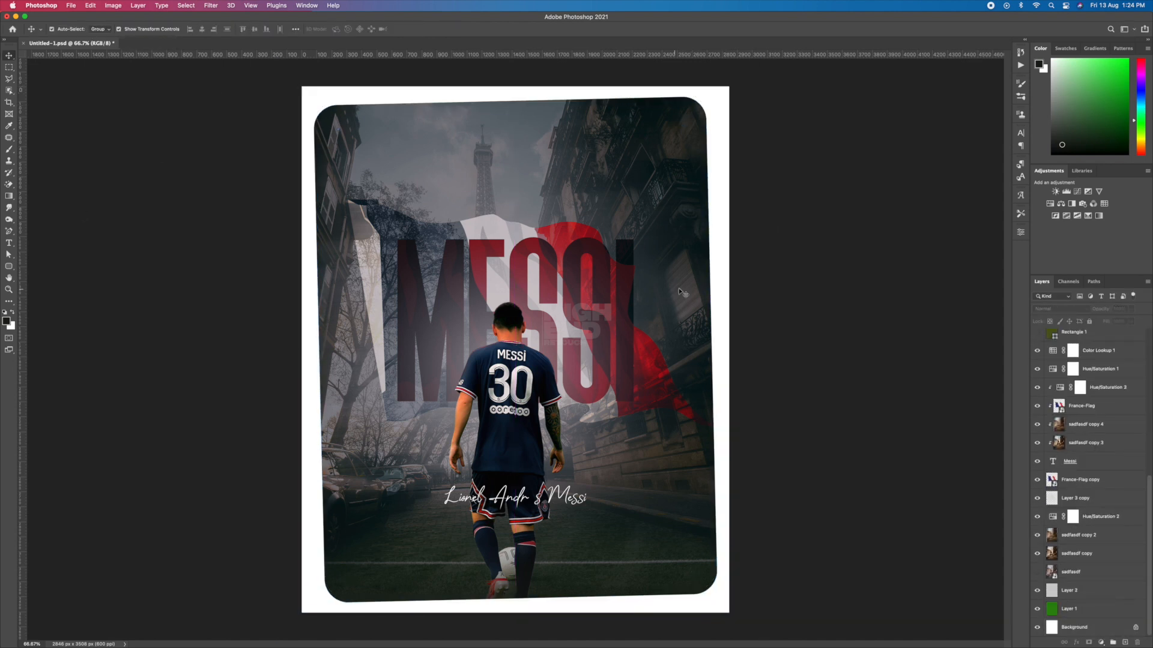
Step: Group the border frame, lower the group's opacity to roughly one third, and duplicate the group at 100% opacity
{"action": "key", "text": "super+g"}
{"action": "left_click_drag", "start_coordinate": [1101, 309], "coordinate": [1074, 309]}
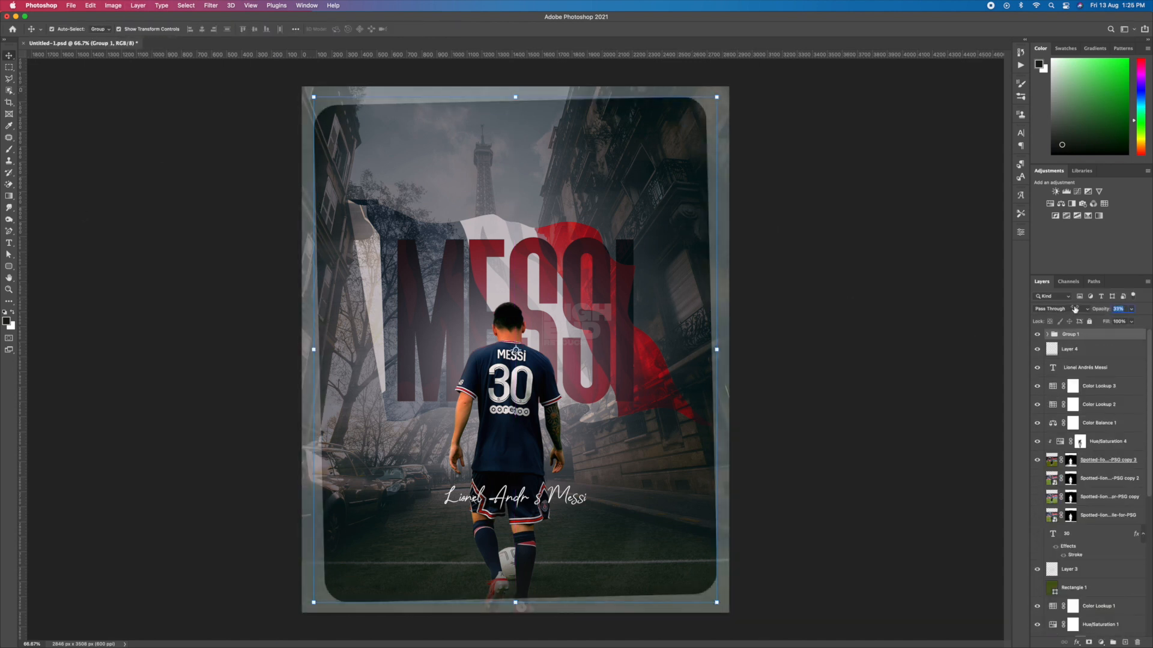
{"action": "key", "text": "super+j"}
{"action": "key", "text": "0"}
Step: Add layer masks to both frame groups and draw vertical gradients on them so the border fades out towards the poster's lower part
{"action": "left_click", "coordinate": [1089, 642]}
{"action": "left_click", "coordinate": [9, 196]}
{"action": "scroll", "coordinate": [515, 349], "scroll_direction": "down", "scroll_amount": 5}
{"action": "scroll", "coordinate": [516, 349], "scroll_direction": "up", "scroll_amount": 3}
{"action": "left_click_drag", "start_coordinate": [500, 520], "coordinate": [501, 177]}
{"action": "left_click", "coordinate": [1070, 353]}
{"action": "left_click", "coordinate": [1088, 642]}
{"action": "left_click_drag", "start_coordinate": [520, 587], "coordinate": [507, 367]}
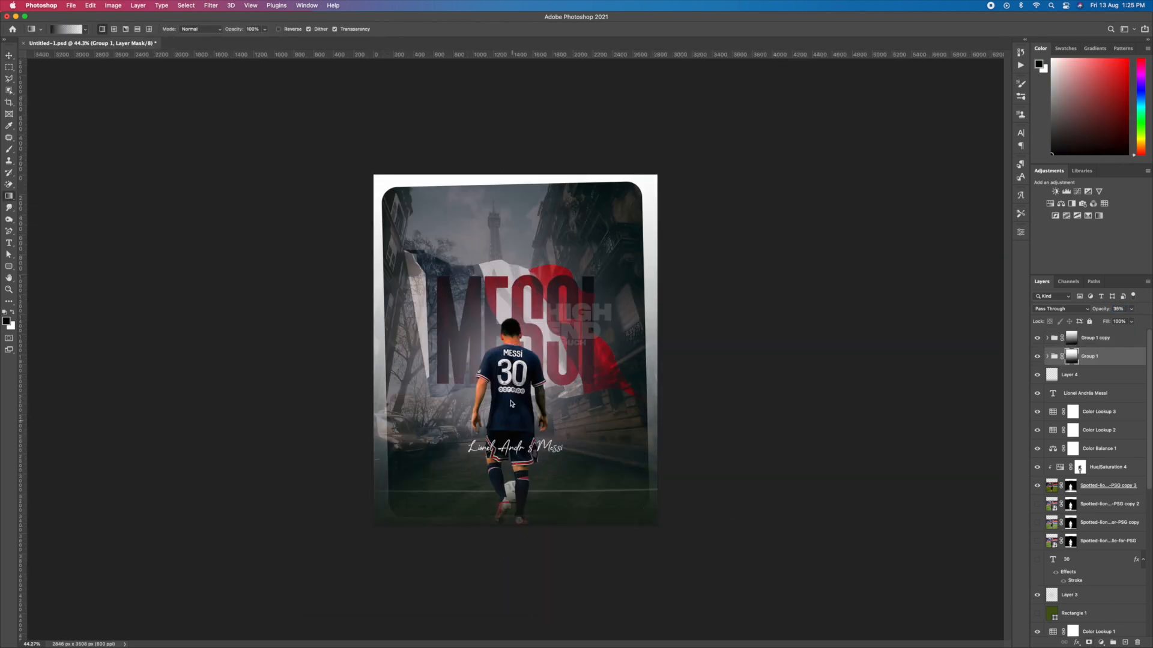
{"action": "left_click", "coordinate": [1070, 341]}
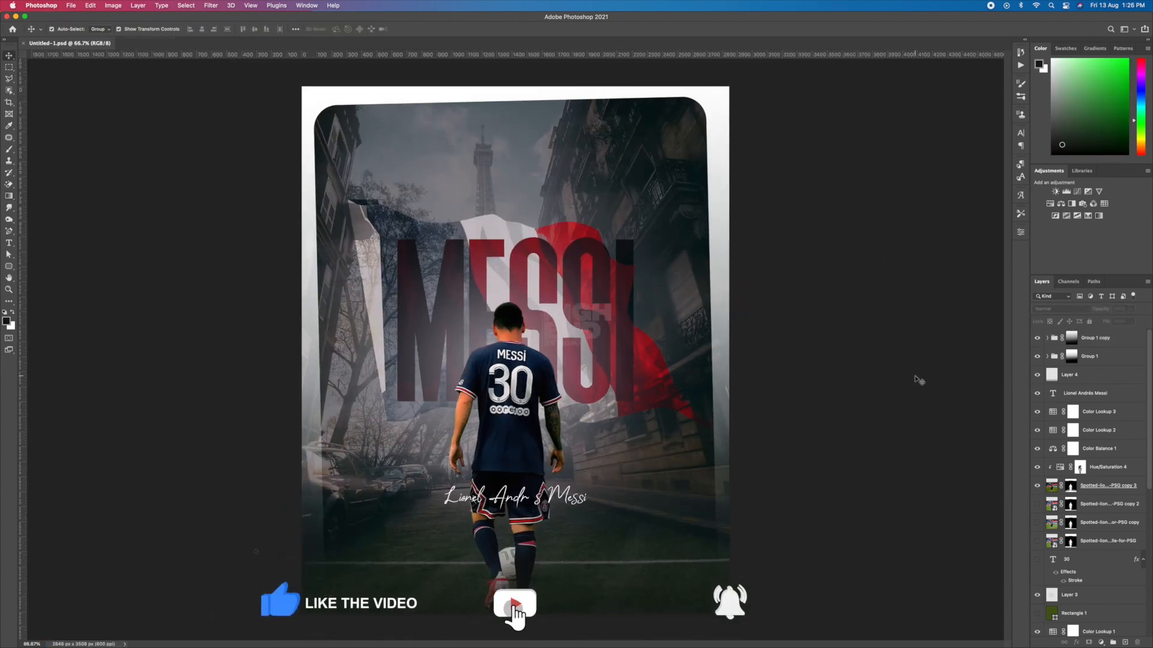
Step: Show the outlined 30 text layer and move it beneath the large Messi text layer
{"action": "scroll", "coordinate": [1083, 492], "scroll_direction": "down", "scroll_amount": 2}
{"action": "left_click", "coordinate": [1036, 535]}
{"action": "left_click", "coordinate": [1090, 534]}
{"action": "scroll", "coordinate": [1091, 535], "scroll_direction": "down", "scroll_amount": 6}
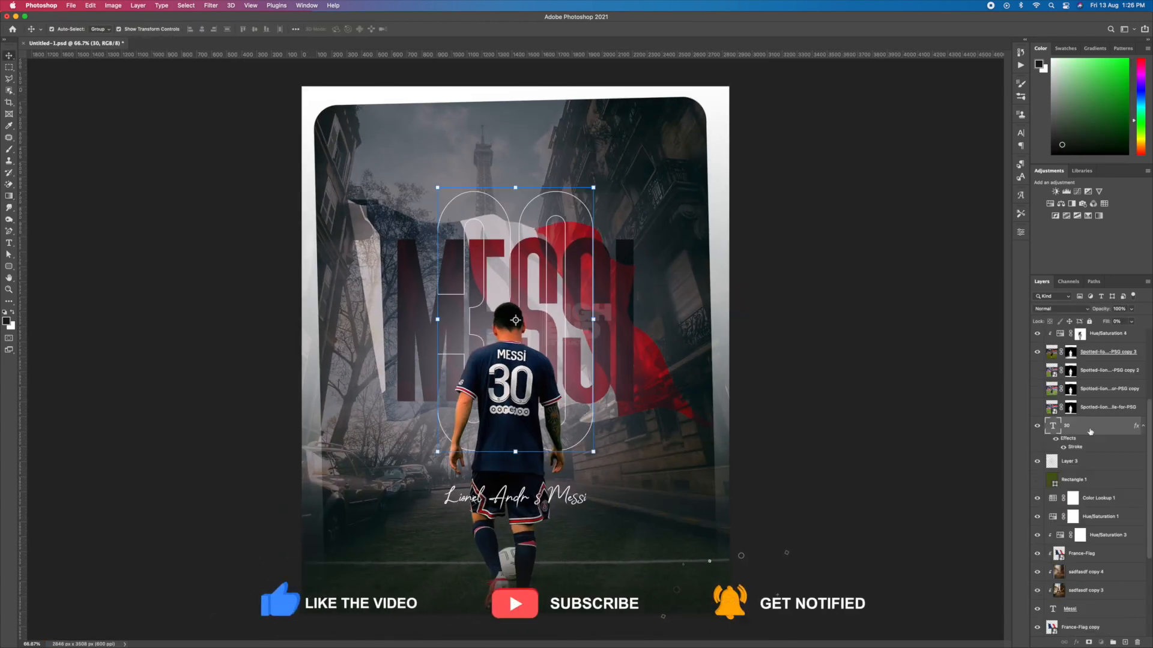
{"action": "left_click_drag", "start_coordinate": [1090, 433], "coordinate": [1094, 568]}
Step: Nudge the outlined 30 upward so it rises above the MESSI lettering
{"action": "scroll", "coordinate": [1093, 568], "scroll_direction": "down", "scroll_amount": 1}
{"action": "key", "text": "shift+Up"}
{"action": "key", "text": "shift+Up"}
{"action": "key", "text": "shift+Up"}
{"action": "key", "text": "shift+Up"}
{"action": "key", "text": "shift+Up"}
{"action": "key", "text": "shift+Up"}
{"action": "key", "text": "shift+Up"}
{"action": "key", "text": "shift+Up"}
{"action": "key", "text": "shift+Up"}
{"action": "key", "text": "shift+Up"}
{"action": "key", "text": "shift+Up"}
{"action": "key", "text": "shift+Up"}
{"action": "key", "text": "shift+Up"}
{"action": "key", "text": "shift+Up"}
{"action": "key", "text": "shift+Up"}
{"action": "key", "text": "shift+Up"}
{"action": "key", "text": "shift+Up"}
{"action": "key", "text": "shift+Up"}
{"action": "key", "text": "shift+Up"}
{"action": "key", "text": "shift+Up"}
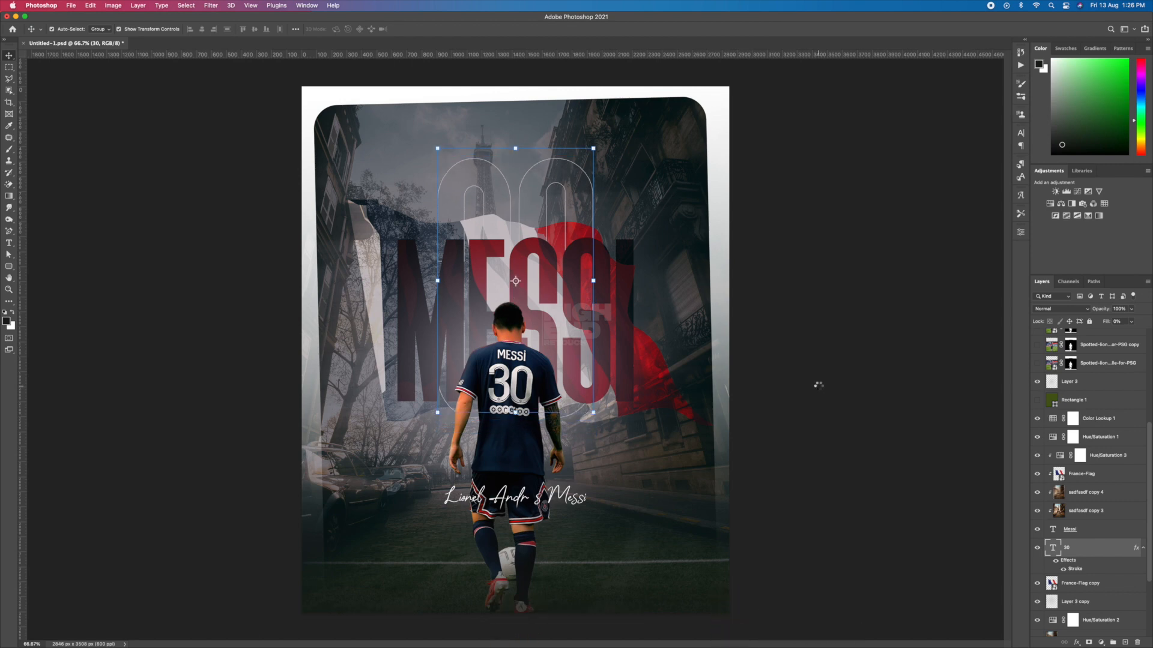
Step: Change the font of the outlined 30 to Heavitas
{"action": "double_click", "coordinate": [561, 180]}
{"action": "left_click", "coordinate": [136, 29]}
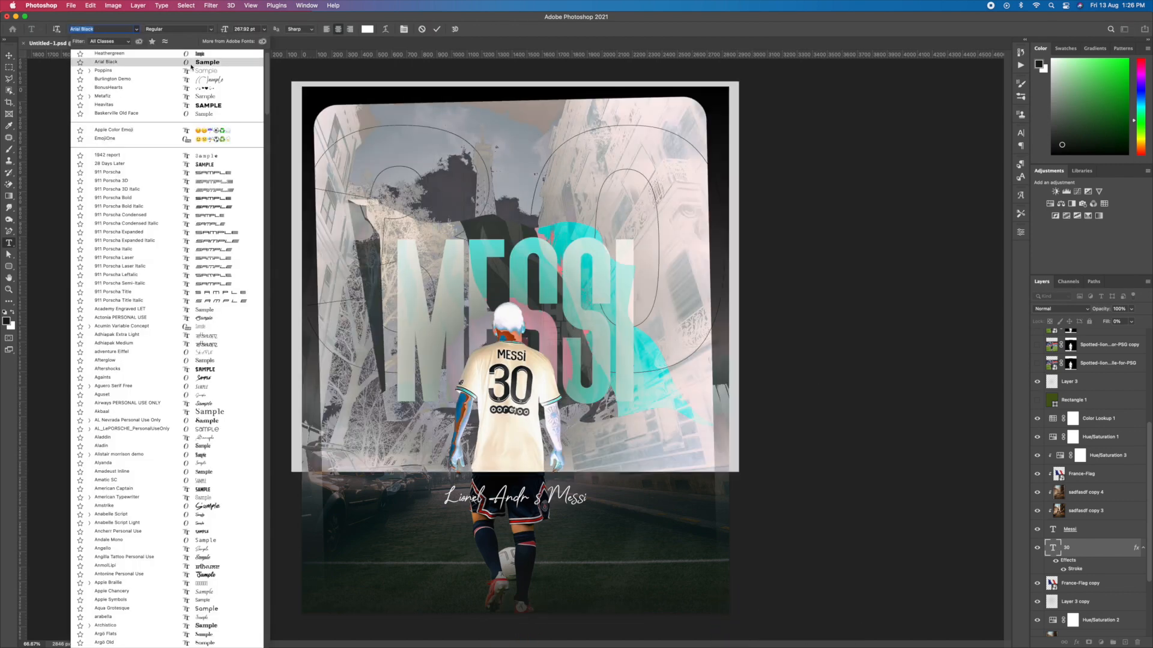
{"action": "left_click", "coordinate": [204, 102]}
Step: Scale the outlined 30 down and place it over the upper edge of the MESSI lettering
{"action": "left_click", "coordinate": [9, 56]}
{"action": "key", "text": "super+t"}
{"action": "left_click_drag", "start_coordinate": [695, 389], "coordinate": [646, 345]}
{"action": "left_click_drag", "start_coordinate": [562, 213], "coordinate": [551, 178]}
{"action": "key", "text": "Return"}
Step: Centre the outlined 30 horizontally on the Background layer
{"action": "scroll", "coordinate": [1112, 597], "scroll_direction": "down", "scroll_amount": 5}
{"action": "left_click", "coordinate": [1104, 627], "text": "super"}
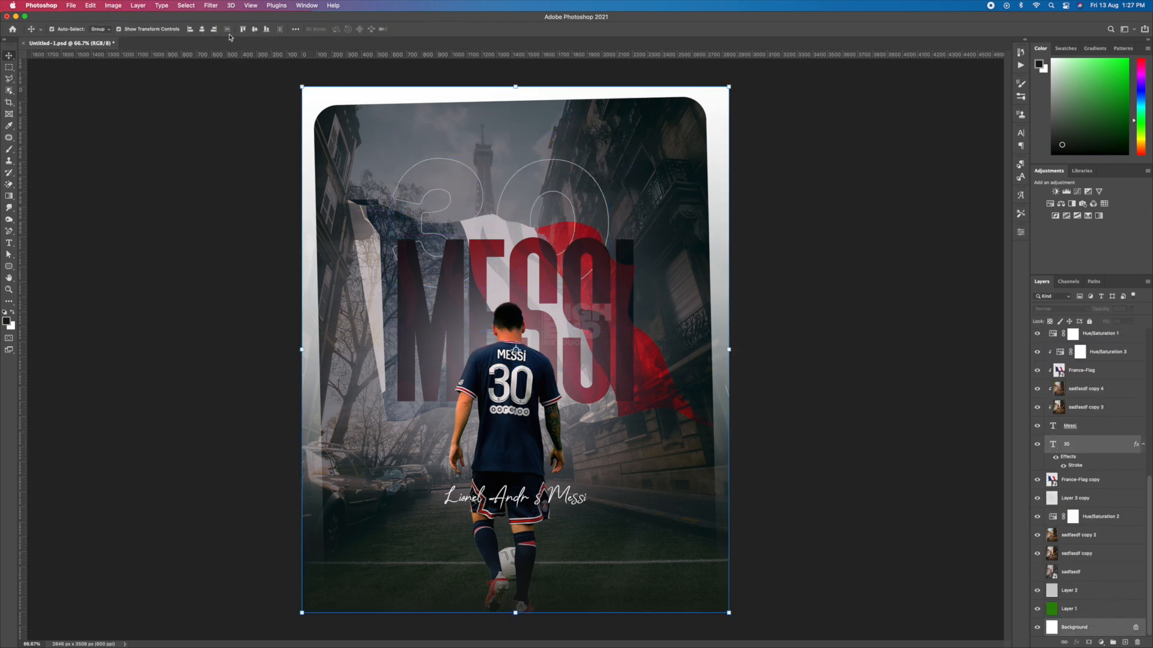
{"action": "left_click", "coordinate": [202, 29]}
{"action": "left_click", "coordinate": [312, 97]}
Step: Tighten the letter spacing of the outlined 30 and save the document
{"action": "scroll", "coordinate": [1084, 591], "scroll_direction": "down", "scroll_amount": 6}
{"action": "left_click", "coordinate": [1084, 590]}
{"action": "left_click", "coordinate": [1020, 133]}
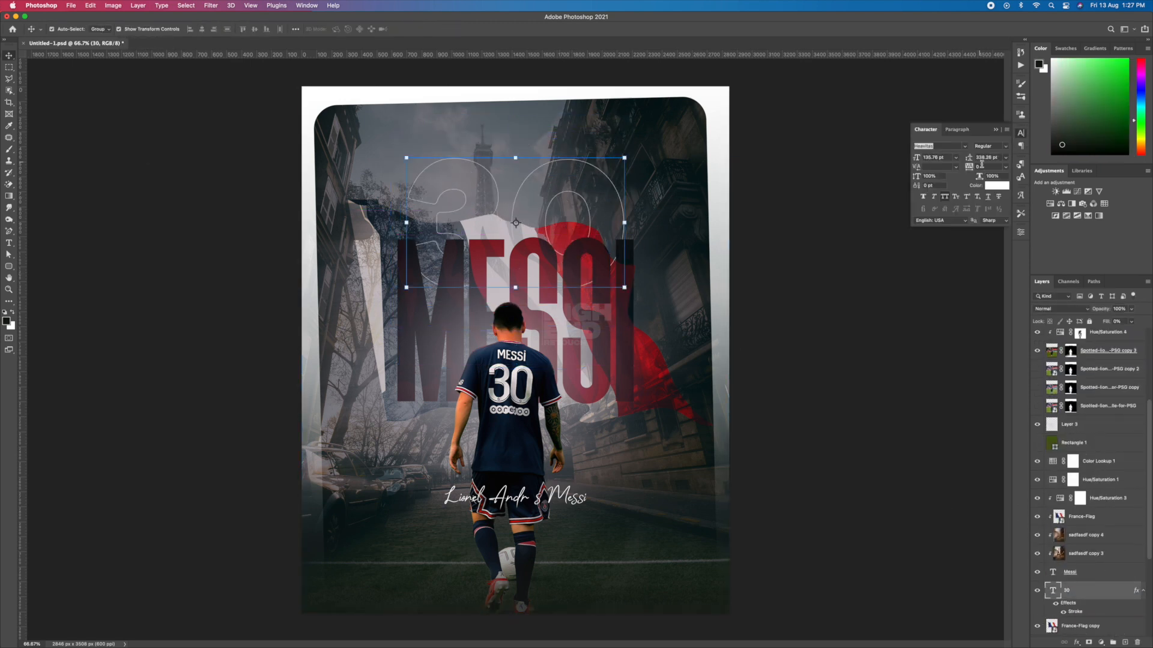
{"action": "left_click", "coordinate": [825, 204]}
{"action": "scroll", "coordinate": [1054, 620], "scroll_direction": "down", "scroll_amount": 5}
{"action": "key", "text": "super+s"}
Step: Duplicate the 30 text layer, hide the original, and clear the copy's layer style
{"action": "key", "text": "super+j"}
{"action": "left_click", "coordinate": [1036, 480]}
{"action": "right_click", "coordinate": [1094, 445]}
{"action": "left_click", "coordinate": [1056, 449]}
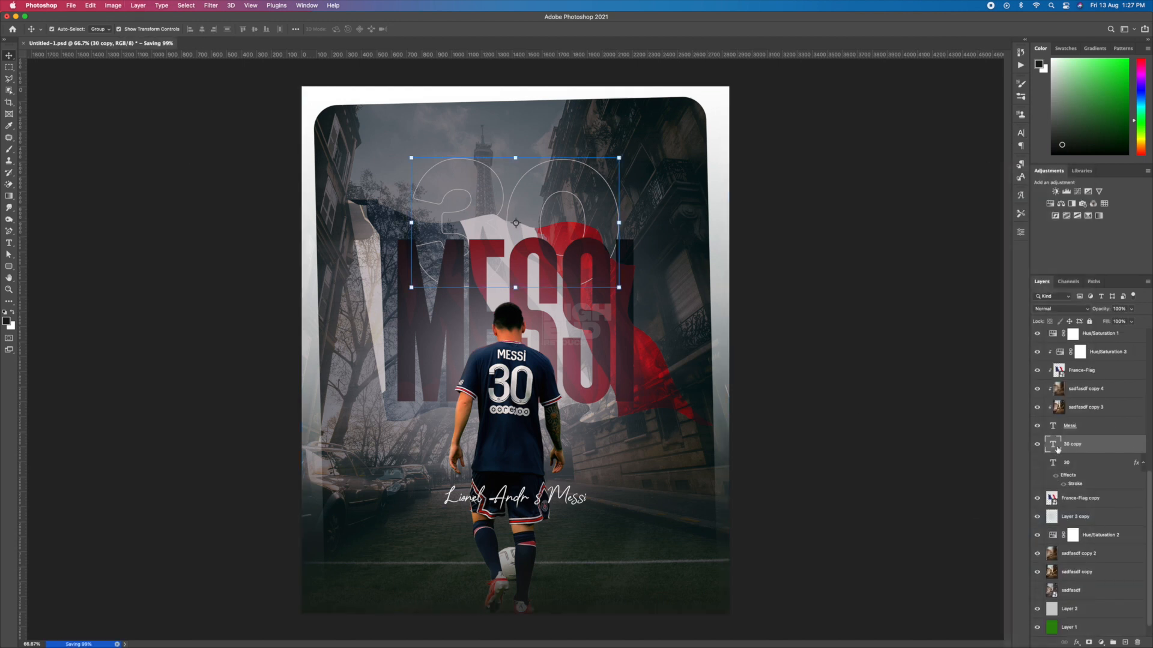
Step: Recolour the solid copy of the 30 text to a soft yellow
{"action": "double_click", "coordinate": [1052, 445]}
{"action": "left_click", "coordinate": [368, 28]}
{"action": "left_click", "coordinate": [938, 439]}
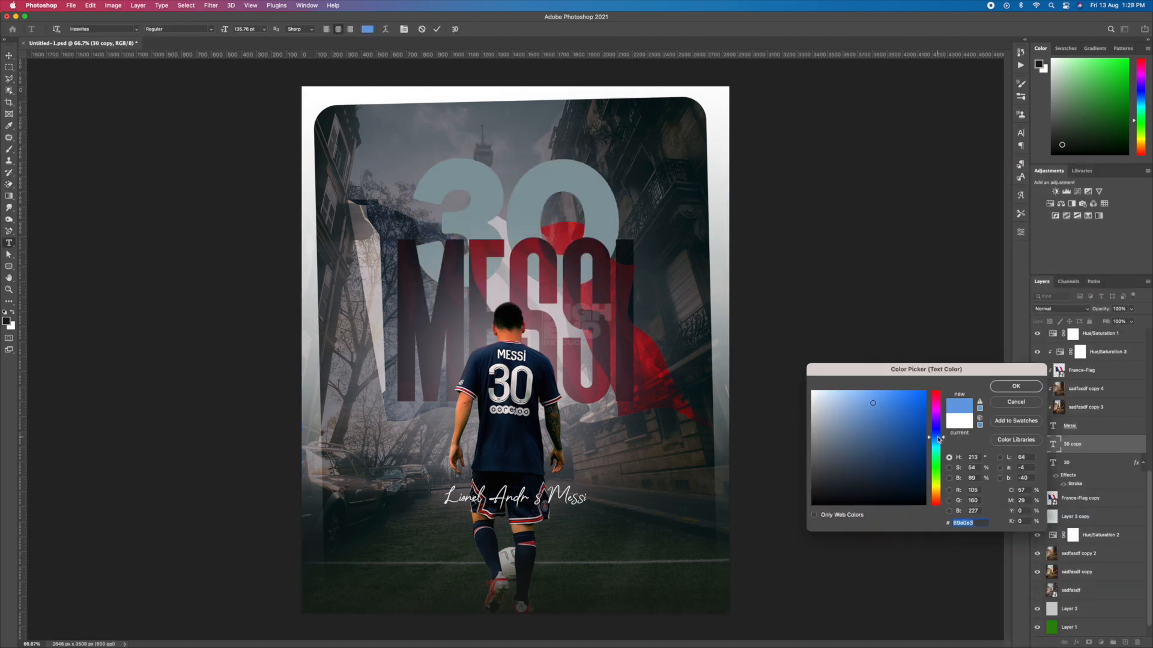
{"action": "left_click_drag", "start_coordinate": [938, 439], "coordinate": [936, 488]}
{"action": "left_click", "coordinate": [1017, 387]}
{"action": "key", "text": "super+Return"}
Step: Set the solid 30 layer's blend mode to Color Dodge
{"action": "key", "text": "v"}
{"action": "key", "text": "shift+equal"}
{"action": "key", "text": "shift+equal"}
{"action": "key", "text": "shift+equal"}
{"action": "key", "text": "shift+equal"}
{"action": "key", "text": "shift+equal"}
{"action": "key", "text": "shift+equal"}
{"action": "key", "text": "shift+equal"}
{"action": "key", "text": "shift+equal"}
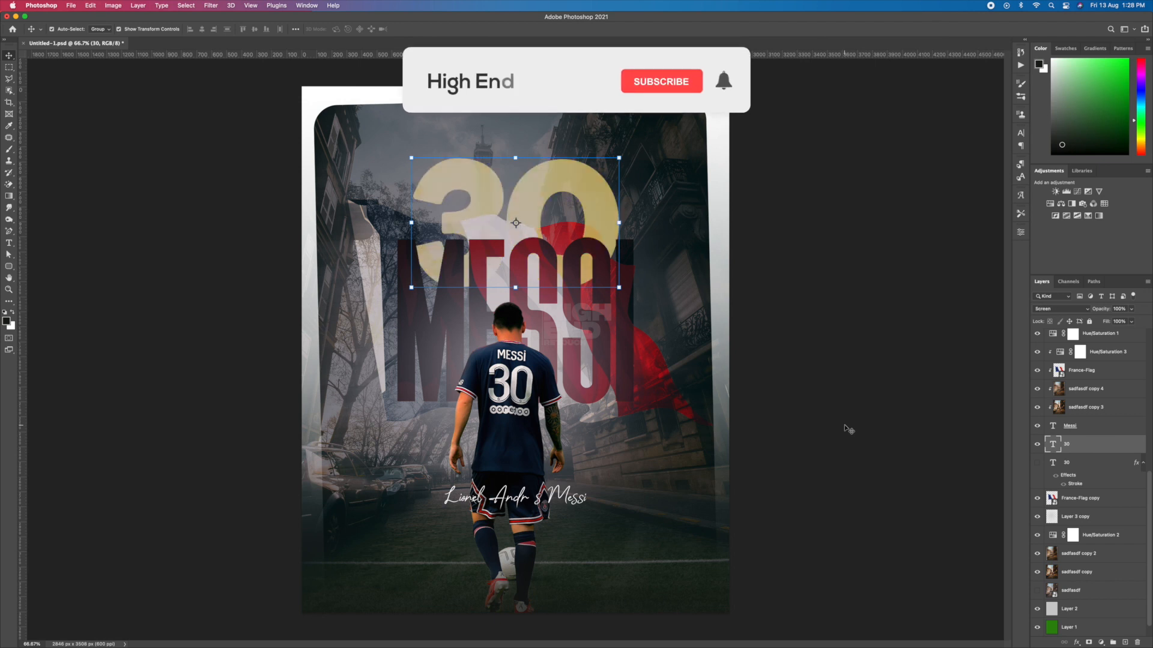
{"action": "key", "text": "shift+equal"}
Step: Add a layer mask to the solid 30 and fade its lower part with a vertical gradient
{"action": "left_click", "coordinate": [1088, 641]}
{"action": "key", "text": "g"}
{"action": "left_click_drag", "start_coordinate": [501, 288], "coordinate": [498, 186]}
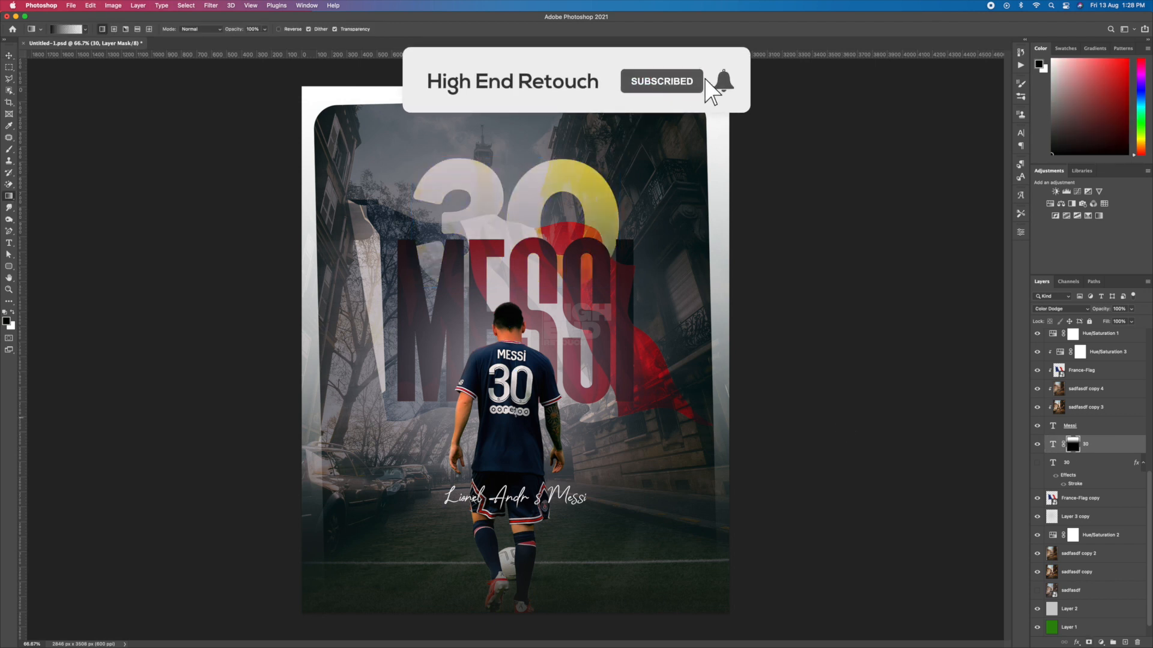
Step: Scale both 30 text layers down together to about 88% and shift them slightly upward
{"action": "key", "text": "super+t"}
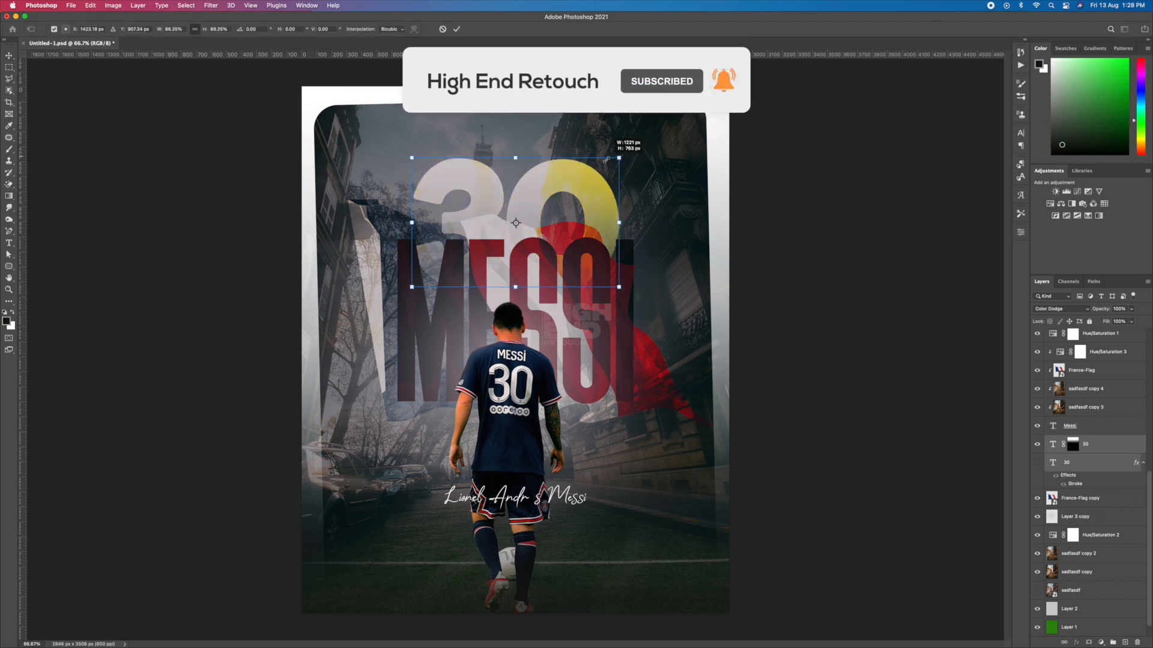
{"action": "left_click_drag", "start_coordinate": [606, 159], "coordinate": [607, 165]}
{"action": "key", "text": "Return"}
Step: Recolour the solid 30 text to a soft red
{"action": "double_click", "coordinate": [1053, 444]}
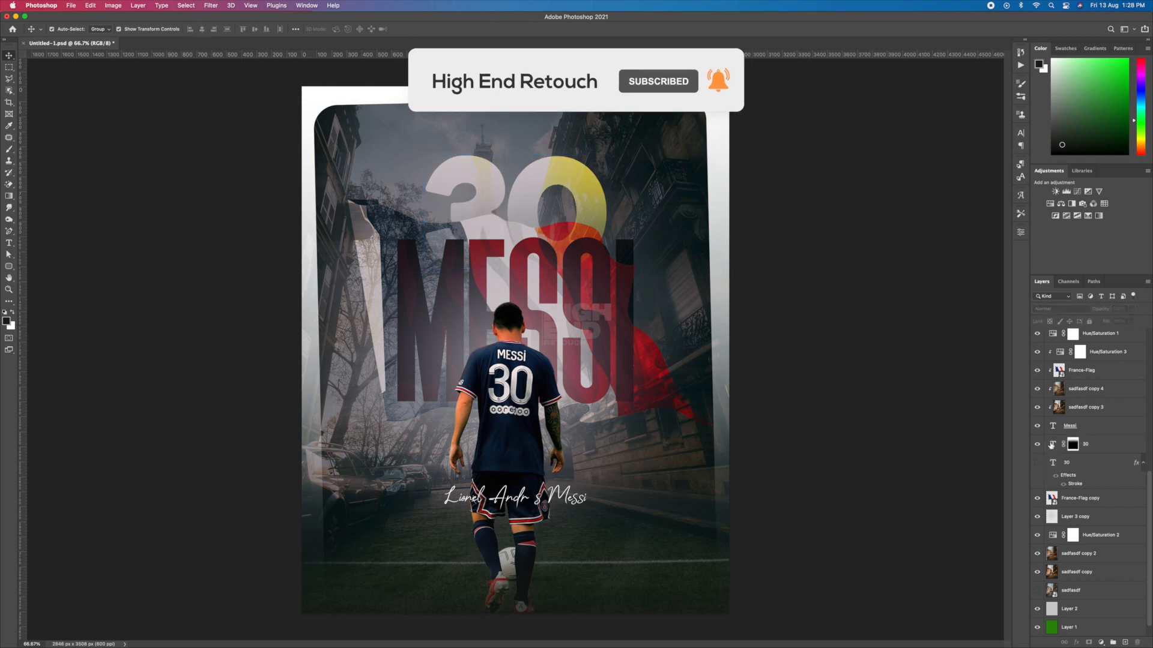
{"action": "left_click", "coordinate": [367, 29]}
{"action": "left_click", "coordinate": [935, 505]}
{"action": "left_click", "coordinate": [1015, 386]}
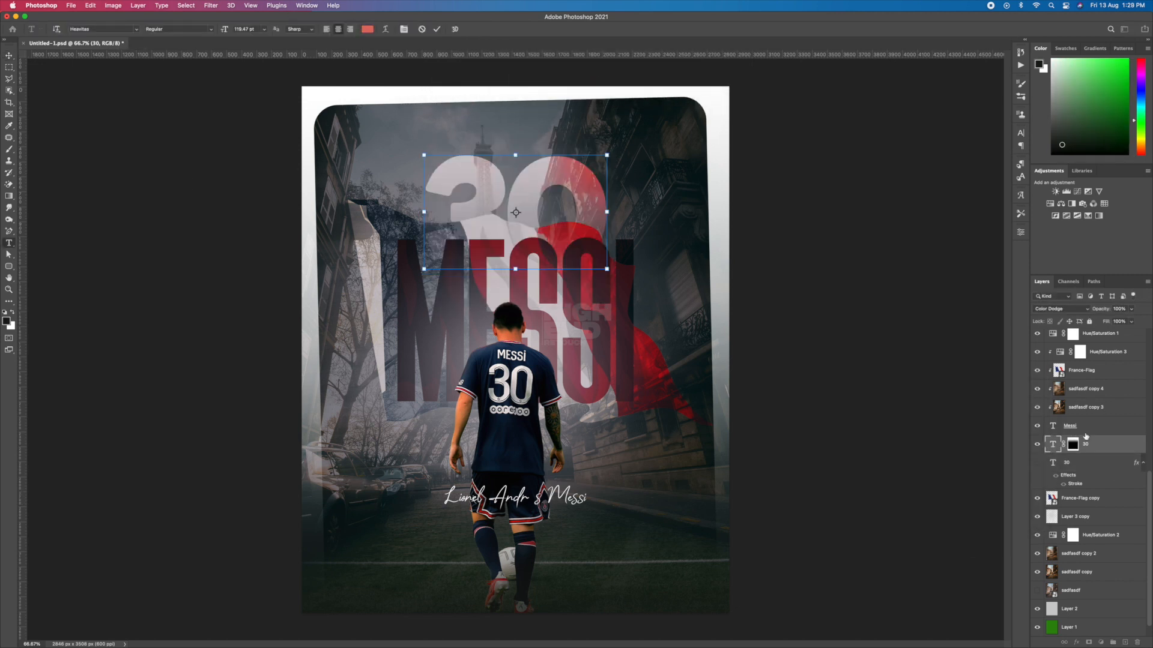
Step: Compare the solid 30 with and without the outlined 30 layer visible
{"action": "left_click", "coordinate": [1083, 425]}
{"action": "left_click", "coordinate": [1066, 462]}
{"action": "left_click", "coordinate": [1036, 463]}
{"action": "left_click", "coordinate": [1037, 462]}
{"action": "left_click", "coordinate": [858, 454]}
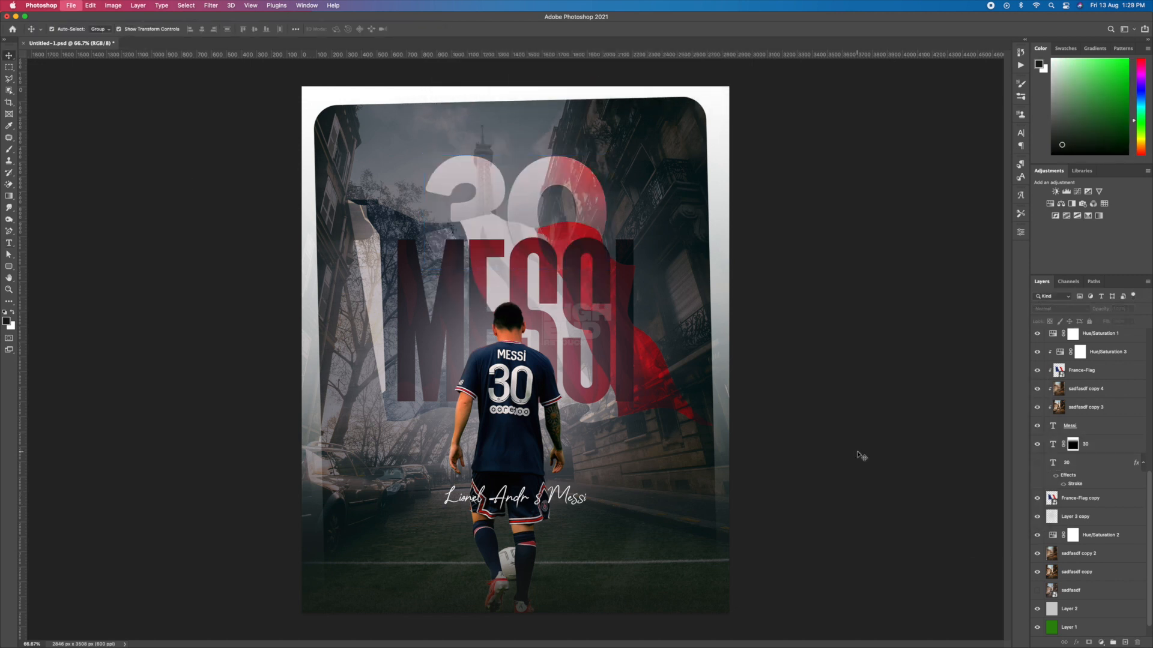
Step: Move the solid 30 slightly higher above the MESSI lettering and save the document
{"action": "left_click", "coordinate": [1096, 445]}
{"action": "key", "text": "cmd+s"}
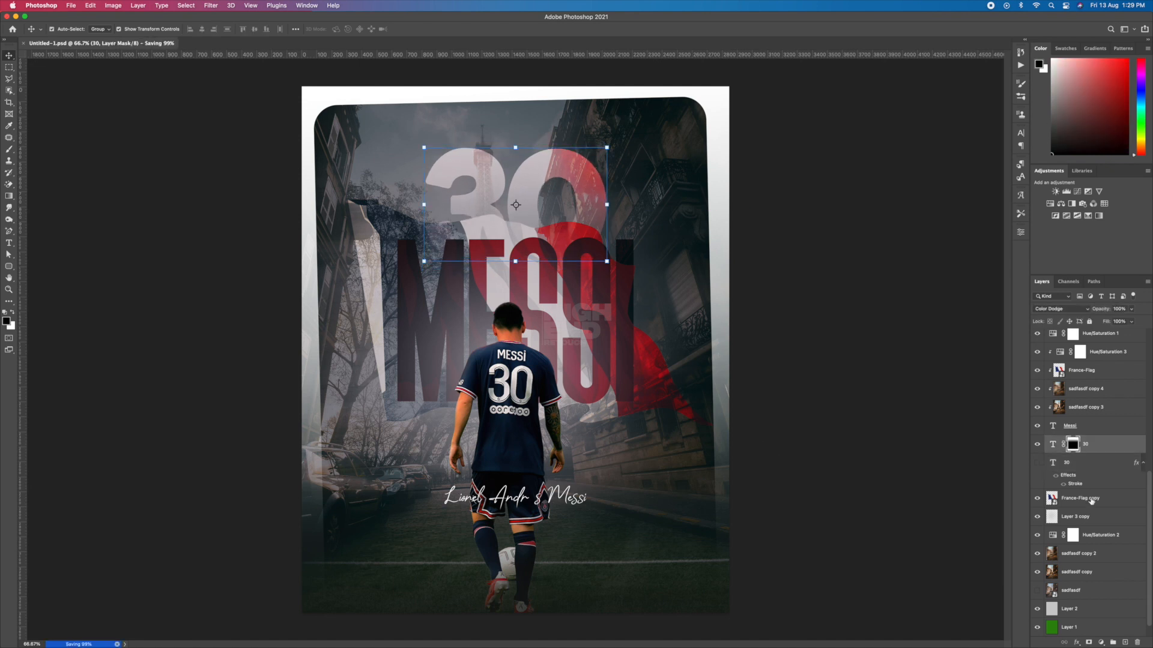
Step: Lower the opacity of the Group 1 copy frame group slightly to soften the white border
{"action": "scroll", "coordinate": [1091, 500], "scroll_direction": "down", "scroll_amount": 1}
{"action": "scroll", "coordinate": [1090, 501], "scroll_direction": "up", "scroll_amount": 10}
{"action": "left_click", "coordinate": [1091, 356]}
{"action": "left_click", "coordinate": [1095, 339]}
{"action": "left_click_drag", "start_coordinate": [1103, 310], "coordinate": [1093, 311]}
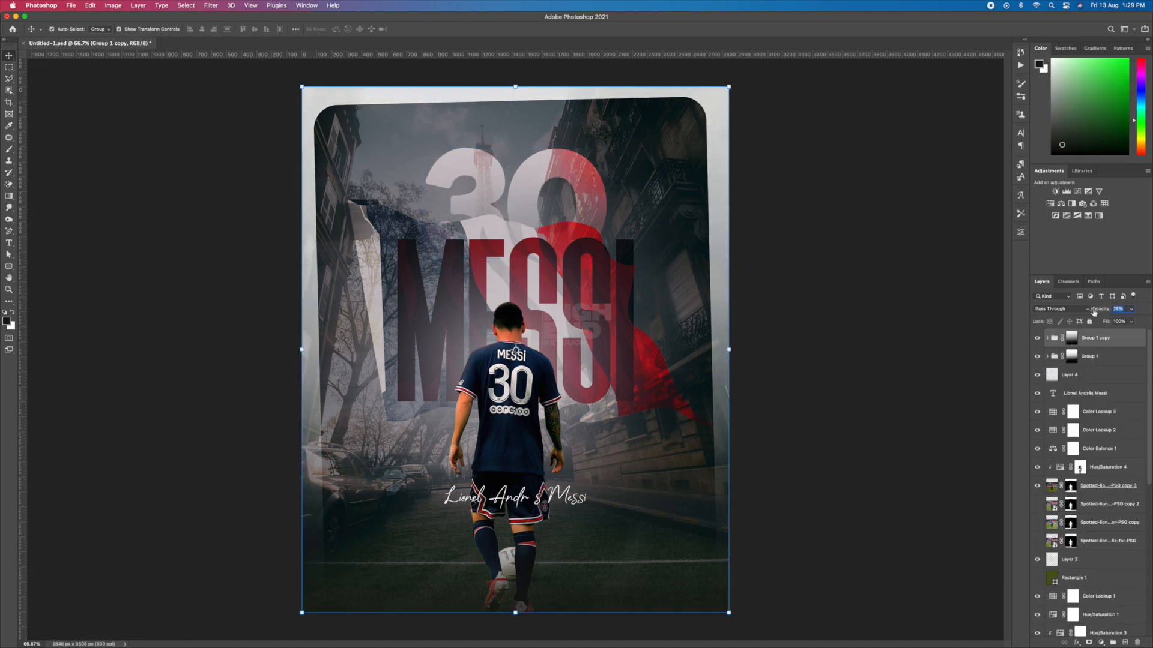
{"action": "left_click", "coordinate": [908, 384]}
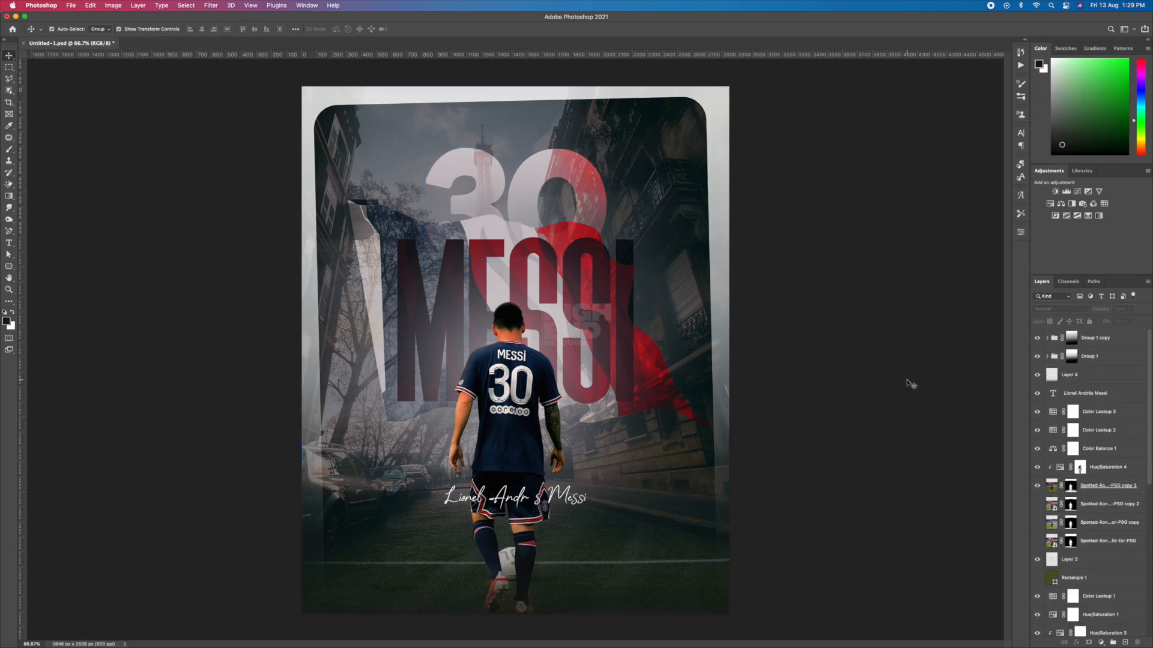
Step: Add a Black & White adjustment above the player layer's Hue/Saturation 4 and put a duplicate beneath the France-Flag copy layer
{"action": "left_click", "coordinate": [1101, 642]}
{"action": "left_click", "coordinate": [1106, 548]}
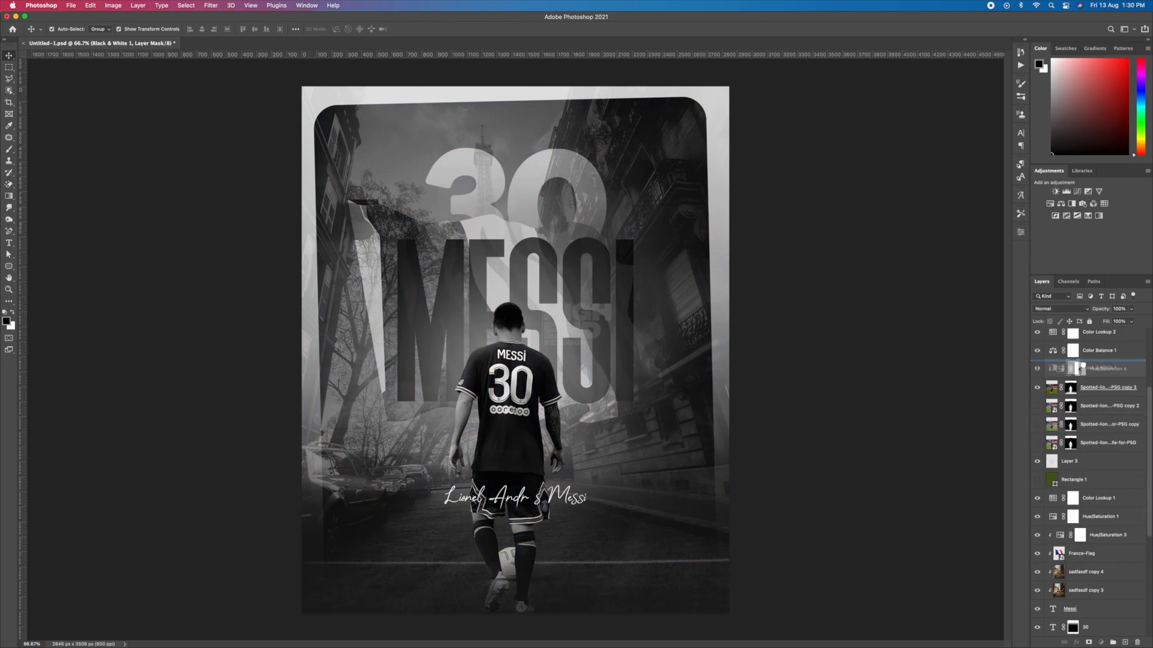
{"action": "left_click_drag", "start_coordinate": [1083, 367], "coordinate": [1084, 591]}
{"action": "key", "text": "alt+super+g"}
{"action": "key", "text": "super+j"}
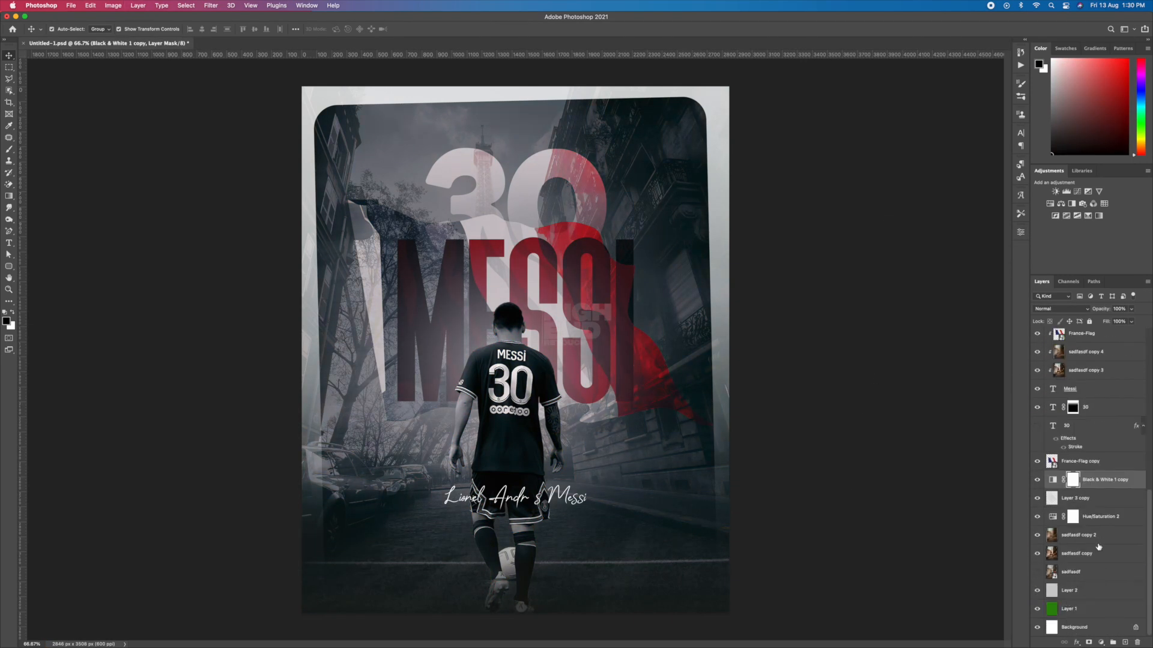
Step: Clip the original Black & White 1 adjustment to the player layer
{"action": "scroll", "coordinate": [1096, 484], "scroll_direction": "up", "scroll_amount": 10}
{"action": "left_click", "coordinate": [1114, 439]}
{"action": "key", "text": "alt+super+g"}
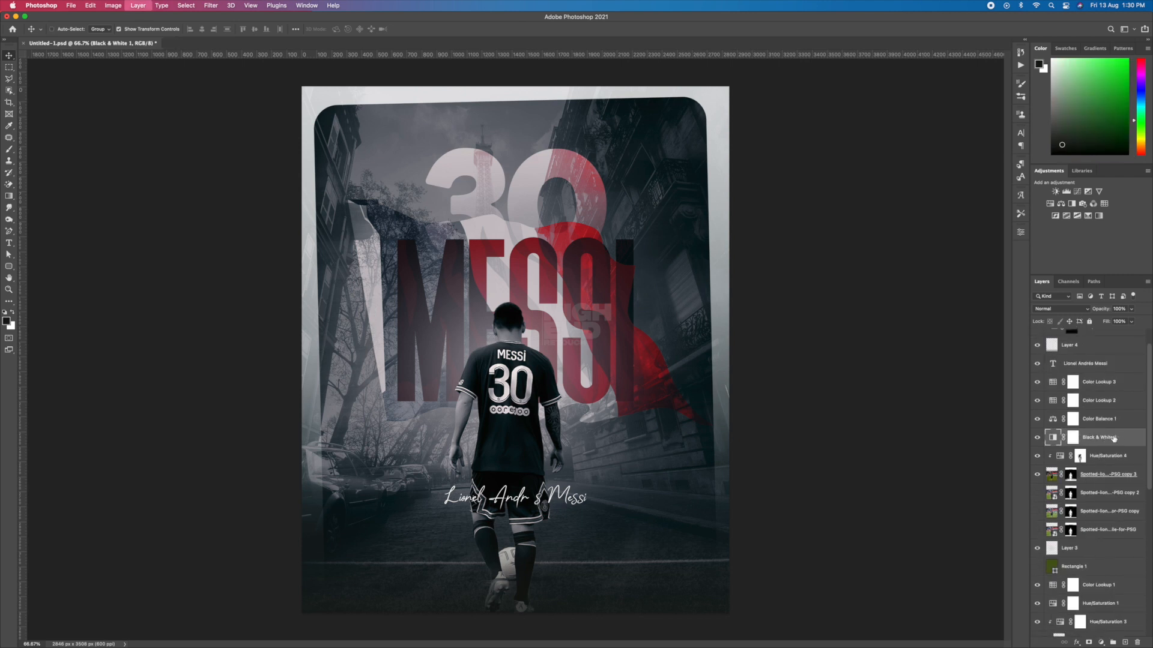
{"action": "key", "text": "alt+super+g"}
Step: Mask the Black & White 1 adjustment with a gradient so it affects only the player's legs and boots
{"action": "left_click", "coordinate": [1118, 308]}
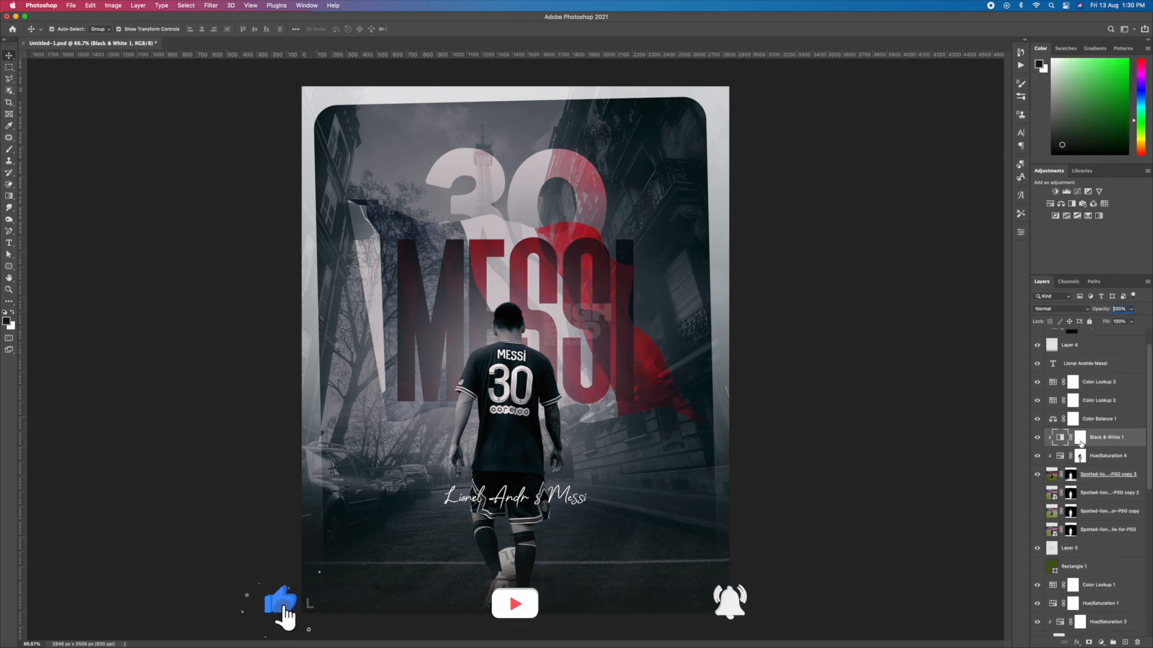
{"action": "left_click", "coordinate": [1080, 438]}
{"action": "key", "text": "g"}
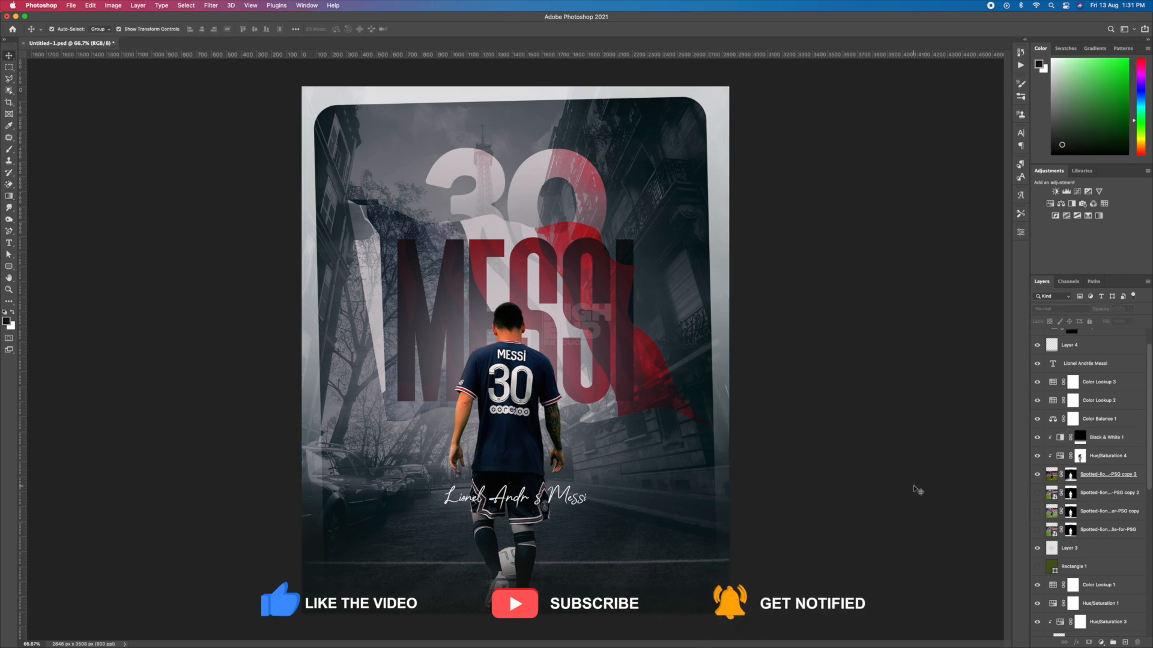
Step: Select the Black & White 1 copy adjustment beneath the flag and save the document
{"action": "scroll", "coordinate": [1075, 480], "scroll_direction": "down", "scroll_amount": 10}
{"action": "left_click", "coordinate": [1051, 480]}
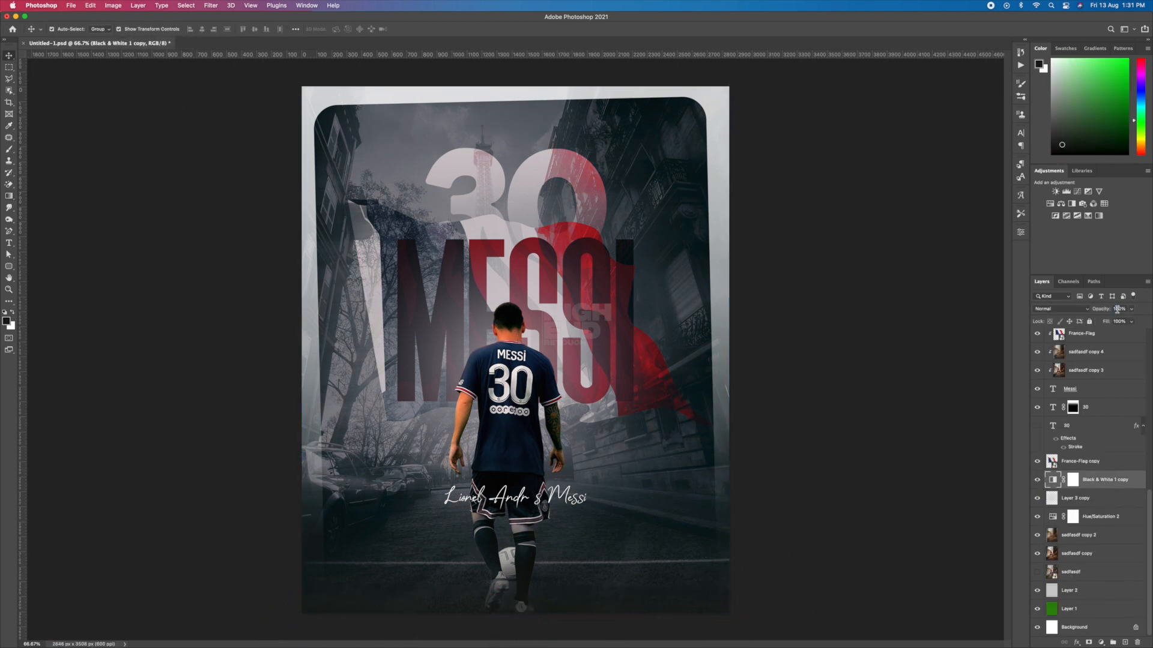
{"action": "key", "text": "super+s"}
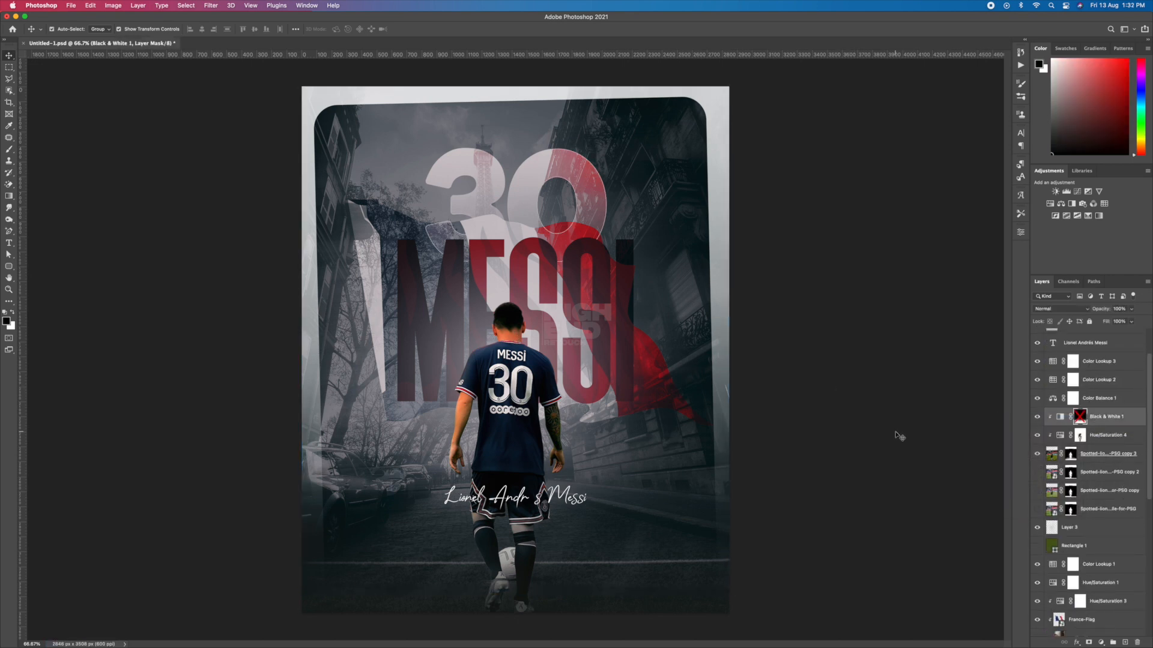
Step: Disable the layer mask on the player's Black & White 1 adjustment
{"action": "left_click", "coordinate": [1079, 418], "text": "shift"}
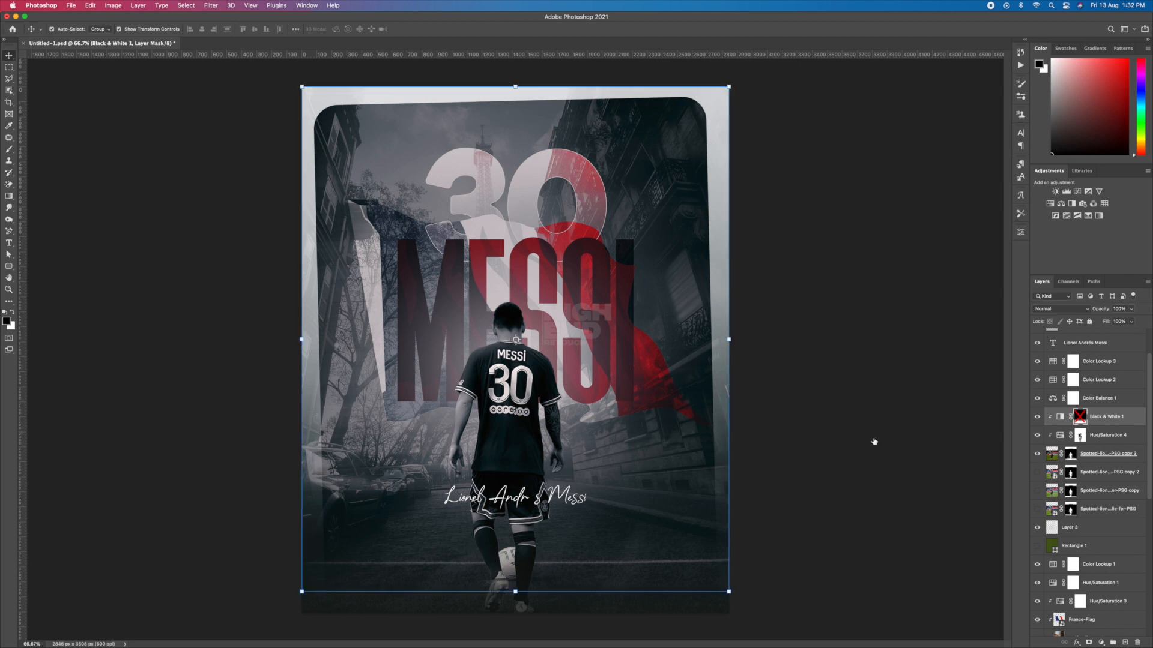
Step: Save the document, re-enable the layer mask on the player's Black & White 1 adjustment and duplicate that adjustment
{"action": "key", "text": "super+s"}
{"action": "key", "text": "super+j"}
{"action": "left_click", "coordinate": [1114, 418]}
{"action": "left_click", "coordinate": [1080, 416]}
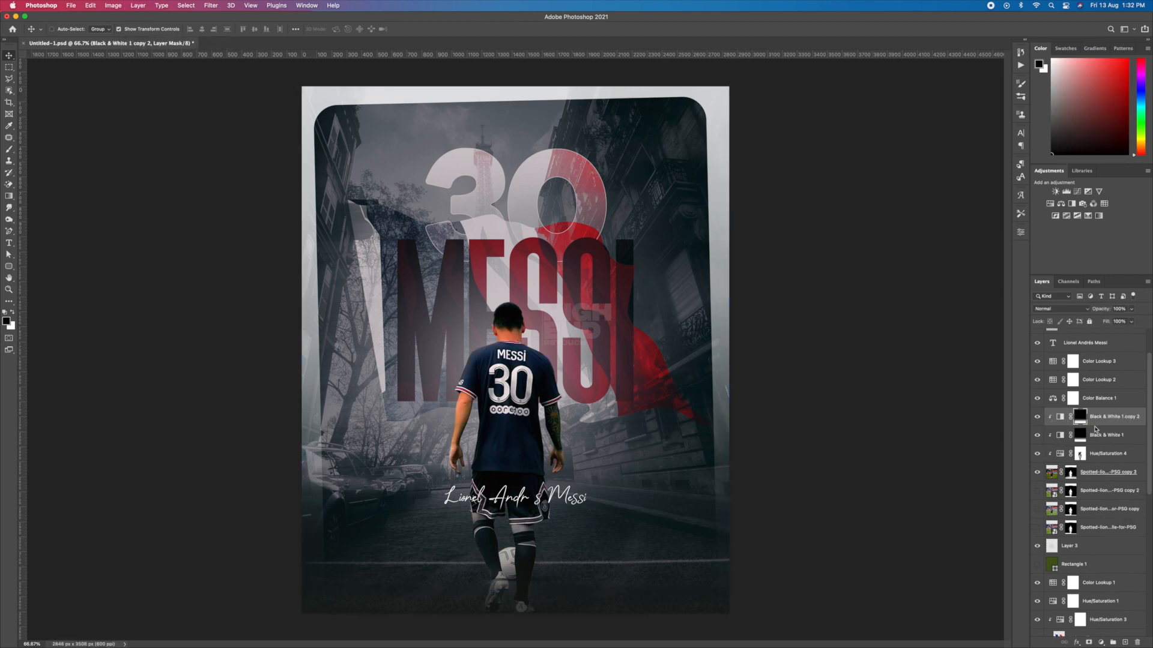
Step: Try a Color Balance adjustment over the whole poster that shifts the midtones toward red, and remove it
{"action": "left_click", "coordinate": [1100, 642]}
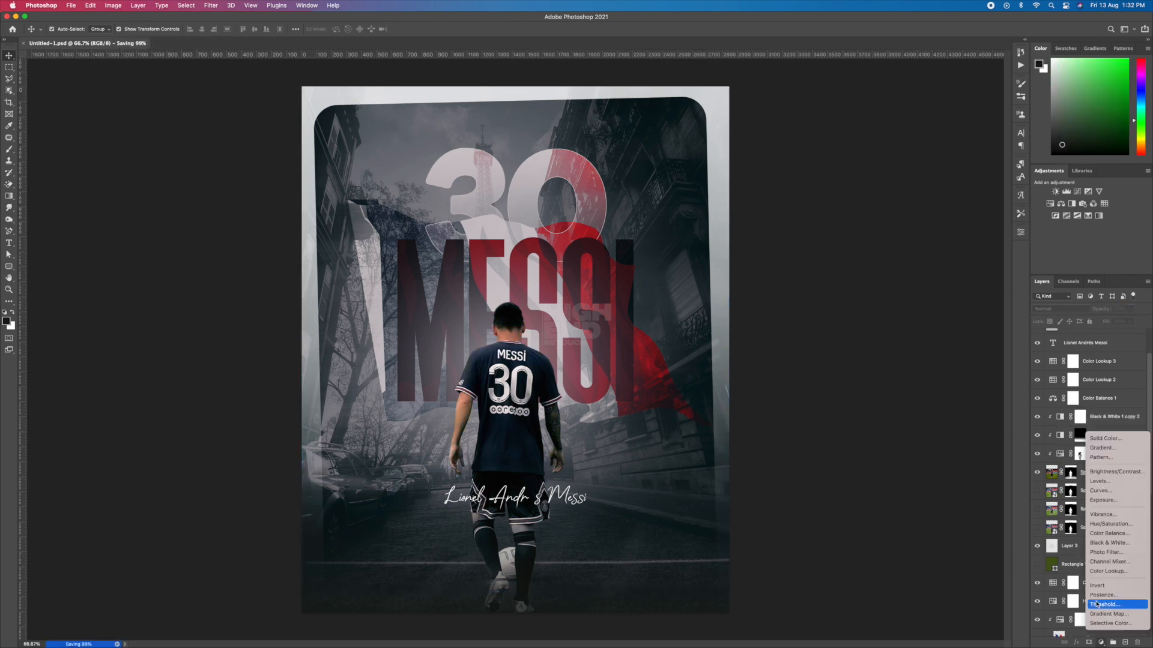
{"action": "left_click", "coordinate": [1105, 535]}
{"action": "left_click_drag", "start_coordinate": [931, 276], "coordinate": [942, 281]}
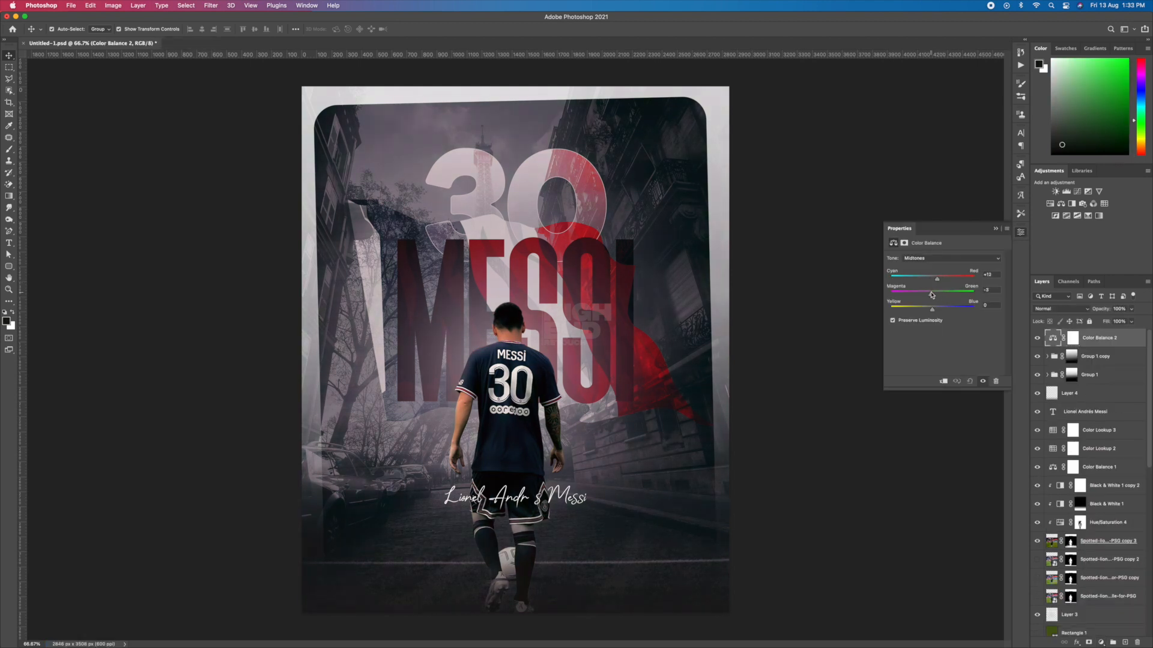
{"action": "key", "text": "BackSpace"}
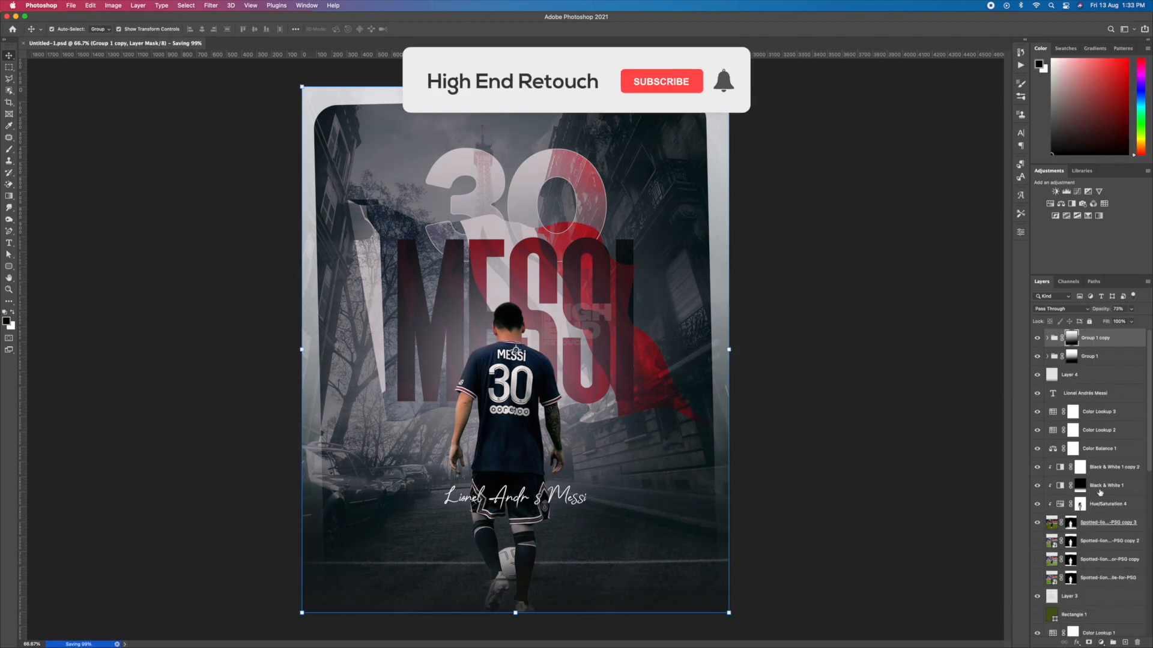
Step: Delete the Black & White 1 copy 2 adjustment and save the document
{"action": "left_click", "coordinate": [1099, 471]}
{"action": "key", "text": "BackSpace"}
{"action": "key", "text": "super+s"}
Step: Clip a new Hue/Saturation adjustment to the player, colorized at hue 0 and saturation 47, reduce its opacity and save
{"action": "left_click", "coordinate": [891, 445]}
{"action": "left_click", "coordinate": [1106, 485]}
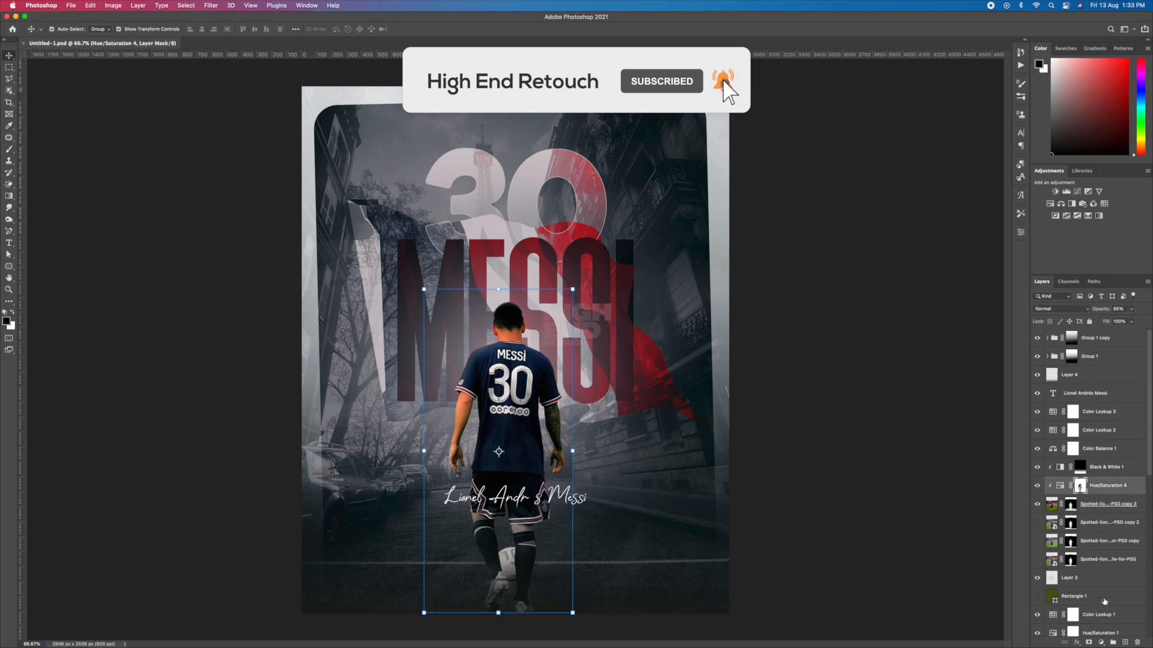
{"action": "left_click", "coordinate": [1101, 643]}
{"action": "left_click", "coordinate": [1102, 528]}
{"action": "left_click", "coordinate": [935, 339]}
{"action": "left_click_drag", "start_coordinate": [953, 310], "coordinate": [949, 309]}
{"action": "mouse_move", "coordinate": [946, 292]}
{"action": "left_mouse_down"}
{"action": "mouse_move", "coordinate": [957, 293]}
{"action": "mouse_move", "coordinate": [864, 290]}
{"action": "mouse_move", "coordinate": [947, 310]}
{"action": "left_mouse_up"}
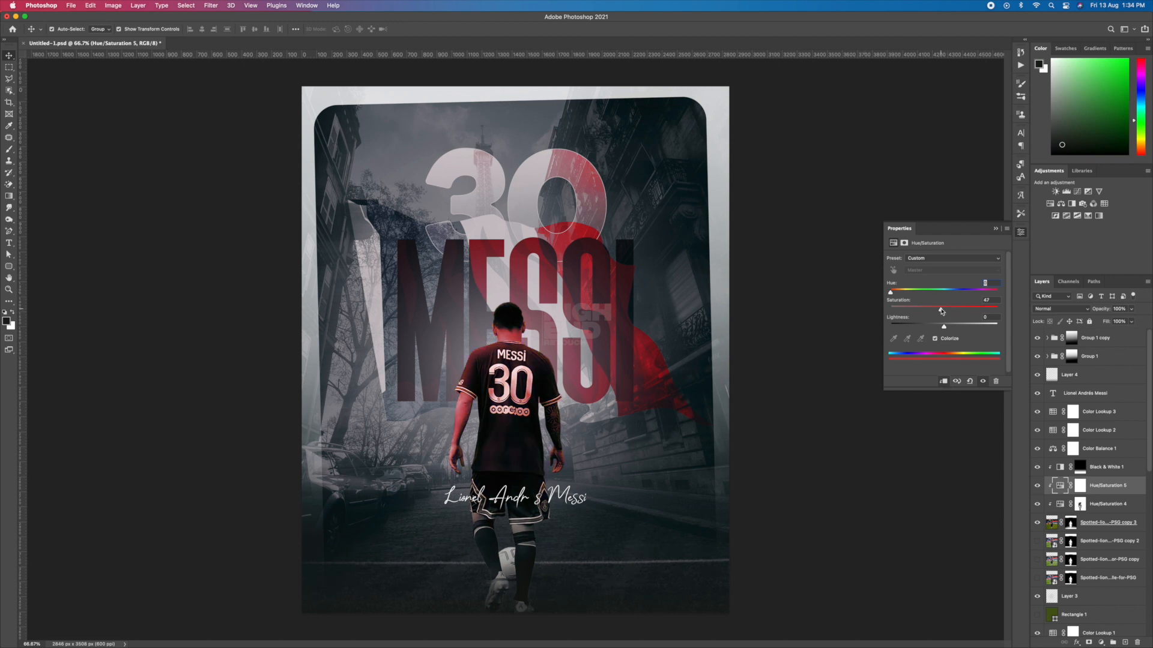
{"action": "left_click", "coordinate": [995, 228]}
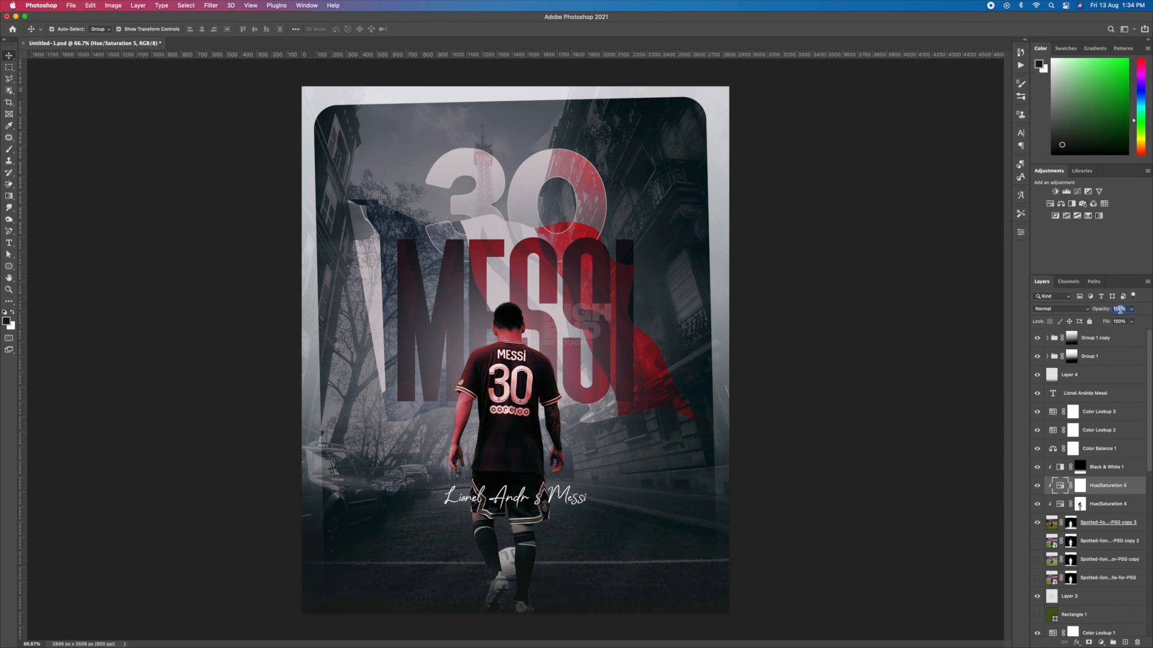
{"action": "key", "text": "super+s"}
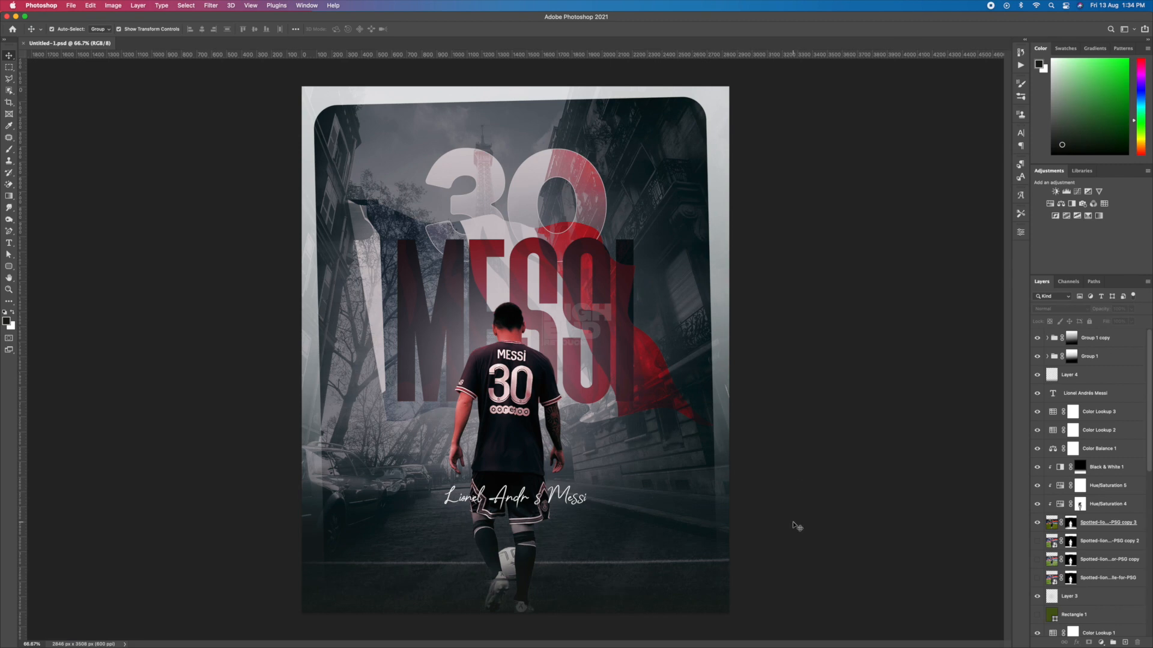
Step: Add an empty layer above all the groups and set the foreground color to a golden yellow
{"action": "key", "text": "super+minus"}
{"action": "key", "text": "super+minus"}
{"action": "key", "text": "super+minus"}
{"action": "key", "text": "super+plus"}
{"action": "key", "text": "super+plus"}
{"action": "key", "text": "super+alt+shift+n"}
{"action": "left_click", "coordinate": [9, 196]}
{"action": "left_click", "coordinate": [6, 321]}
{"action": "left_click", "coordinate": [933, 486]}
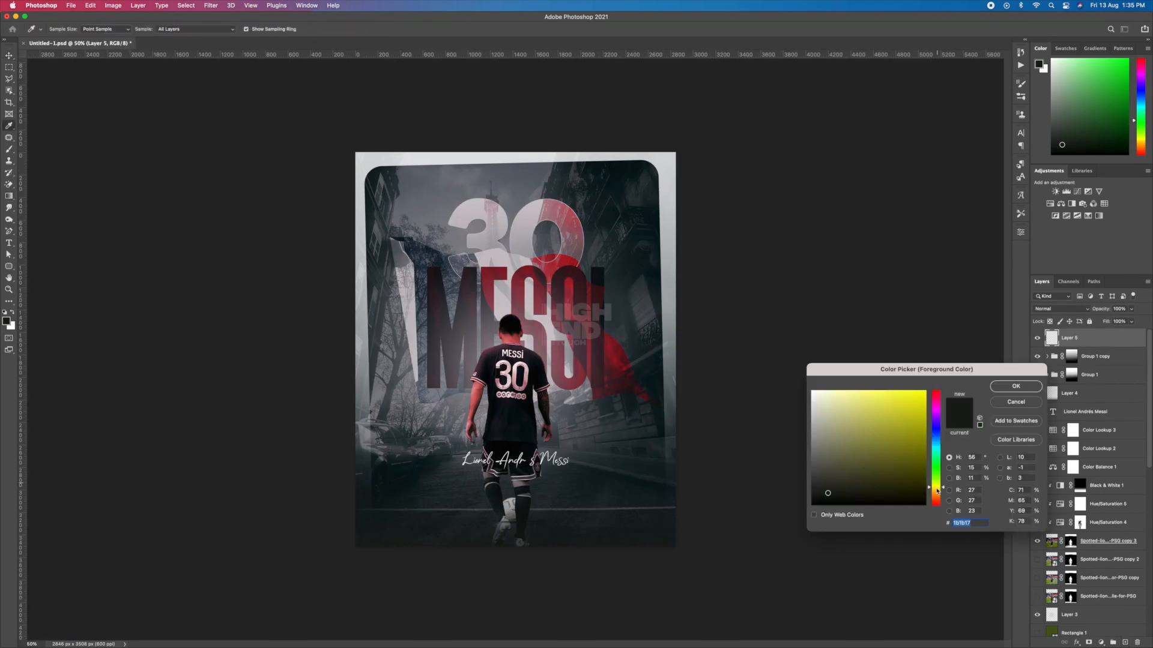
{"action": "left_click", "coordinate": [920, 397]}
{"action": "left_click", "coordinate": [1016, 386]}
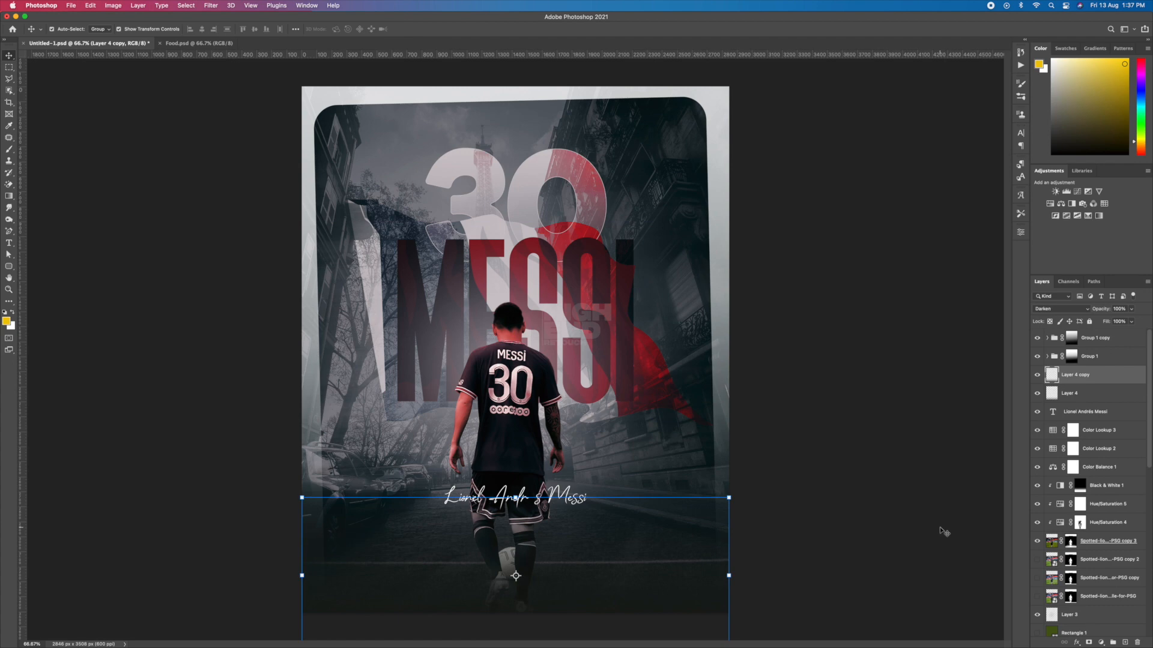
Step: Switch the Layer 4 copy gradient from Darken to the next blend mode and save the document
{"action": "key", "text": "shift+plus"}
{"action": "key", "text": "super+s"}
Step: Paste the High End Retouch lettering, logo and tutorial credit, and recolor the logo's Color Overlay with the light grey of the poster frame
{"action": "key", "text": "super+v"}
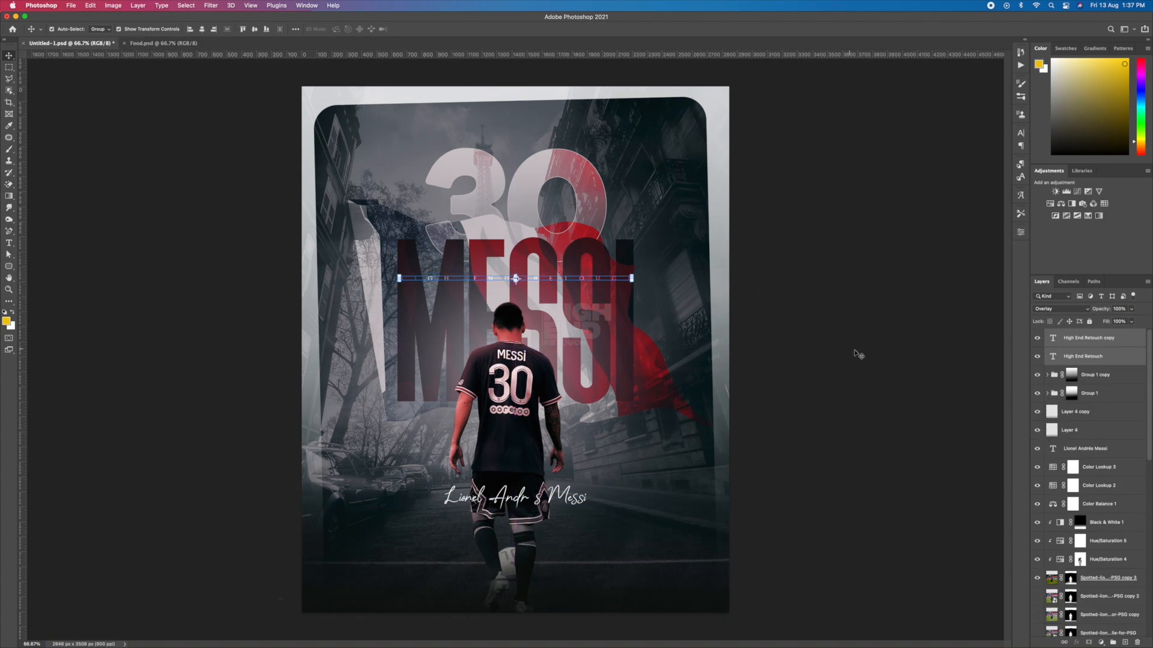
{"action": "key", "text": "super+v"}
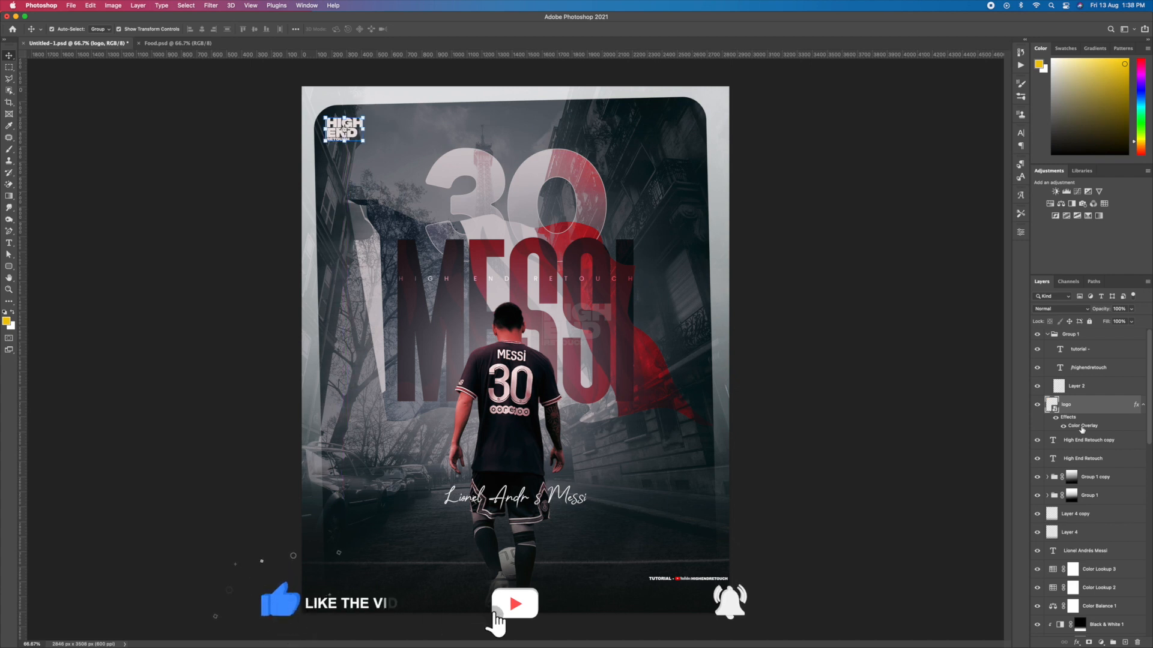
{"action": "double_click", "coordinate": [1082, 428]}
{"action": "left_click", "coordinate": [1010, 411]}
{"action": "left_click", "coordinate": [388, 98]}
{"action": "key", "text": "Return"}
{"action": "key", "text": "Return"}
Step: Move the tutorial credit group to the horizontal center near the poster's lower edge, over the player's boots, and save the document
{"action": "left_click", "coordinate": [682, 586]}
{"action": "left_click_drag", "start_coordinate": [684, 579], "coordinate": [526, 593]}
{"action": "left_click", "coordinate": [522, 187]}
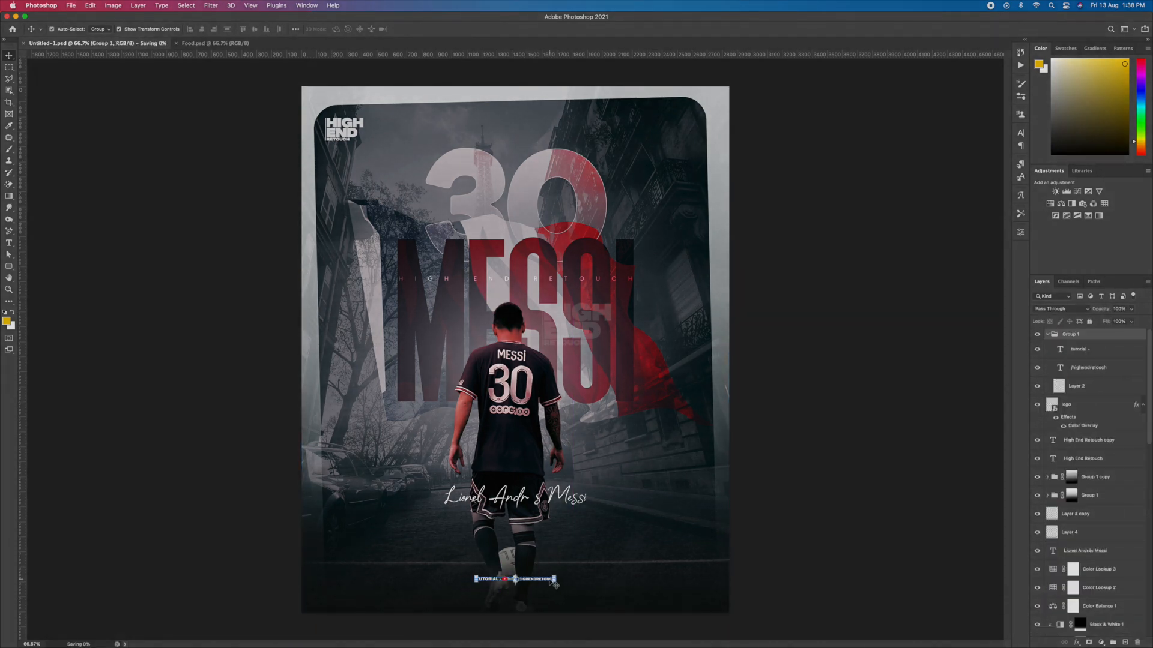
{"action": "key", "text": "super+s"}
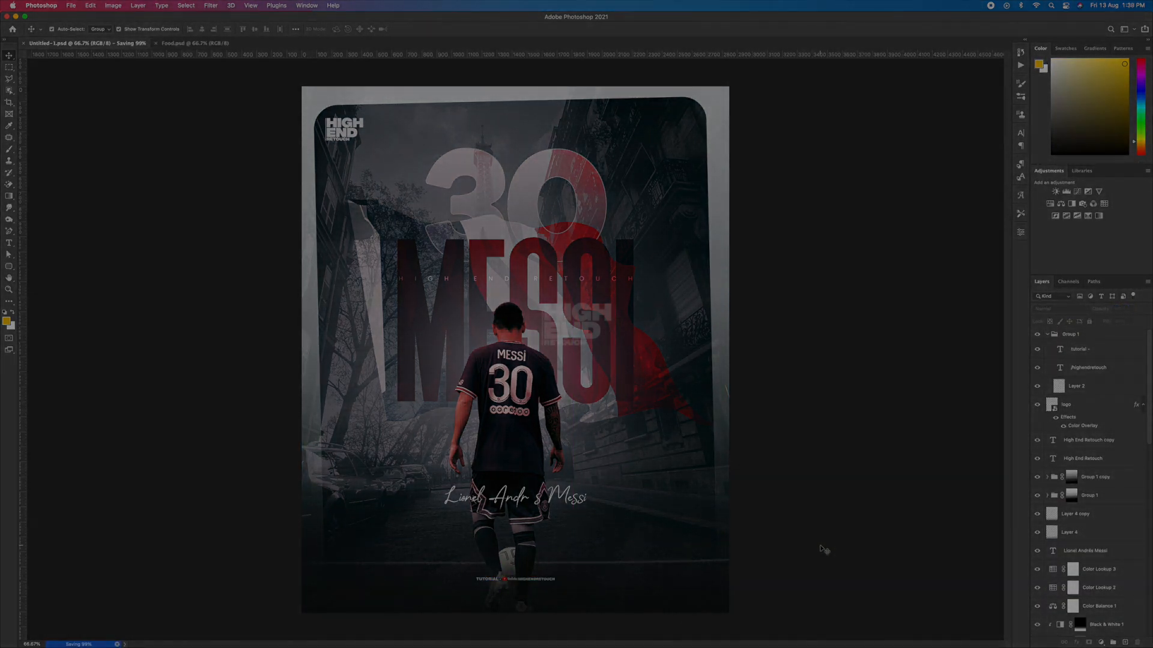